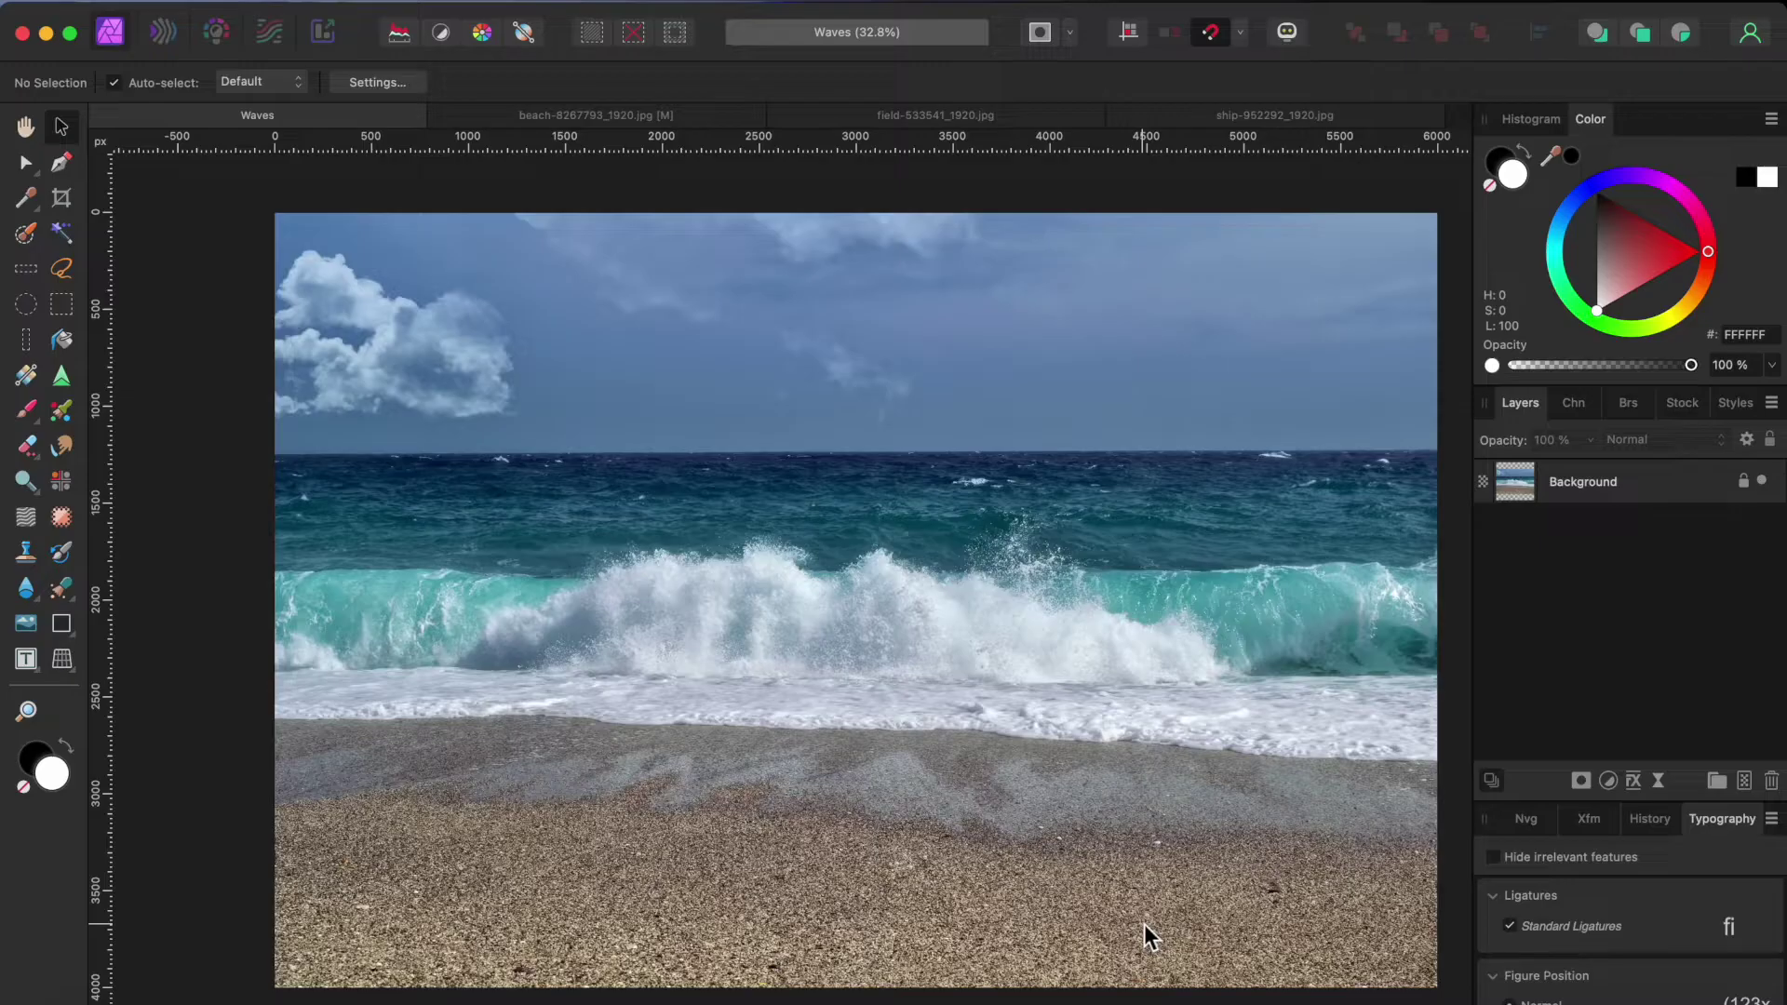
Step: Look over the field-sky and sailing-ship photos, then return to the beach-8267793 backpacker photo
left_click(529, 121)
key("w")
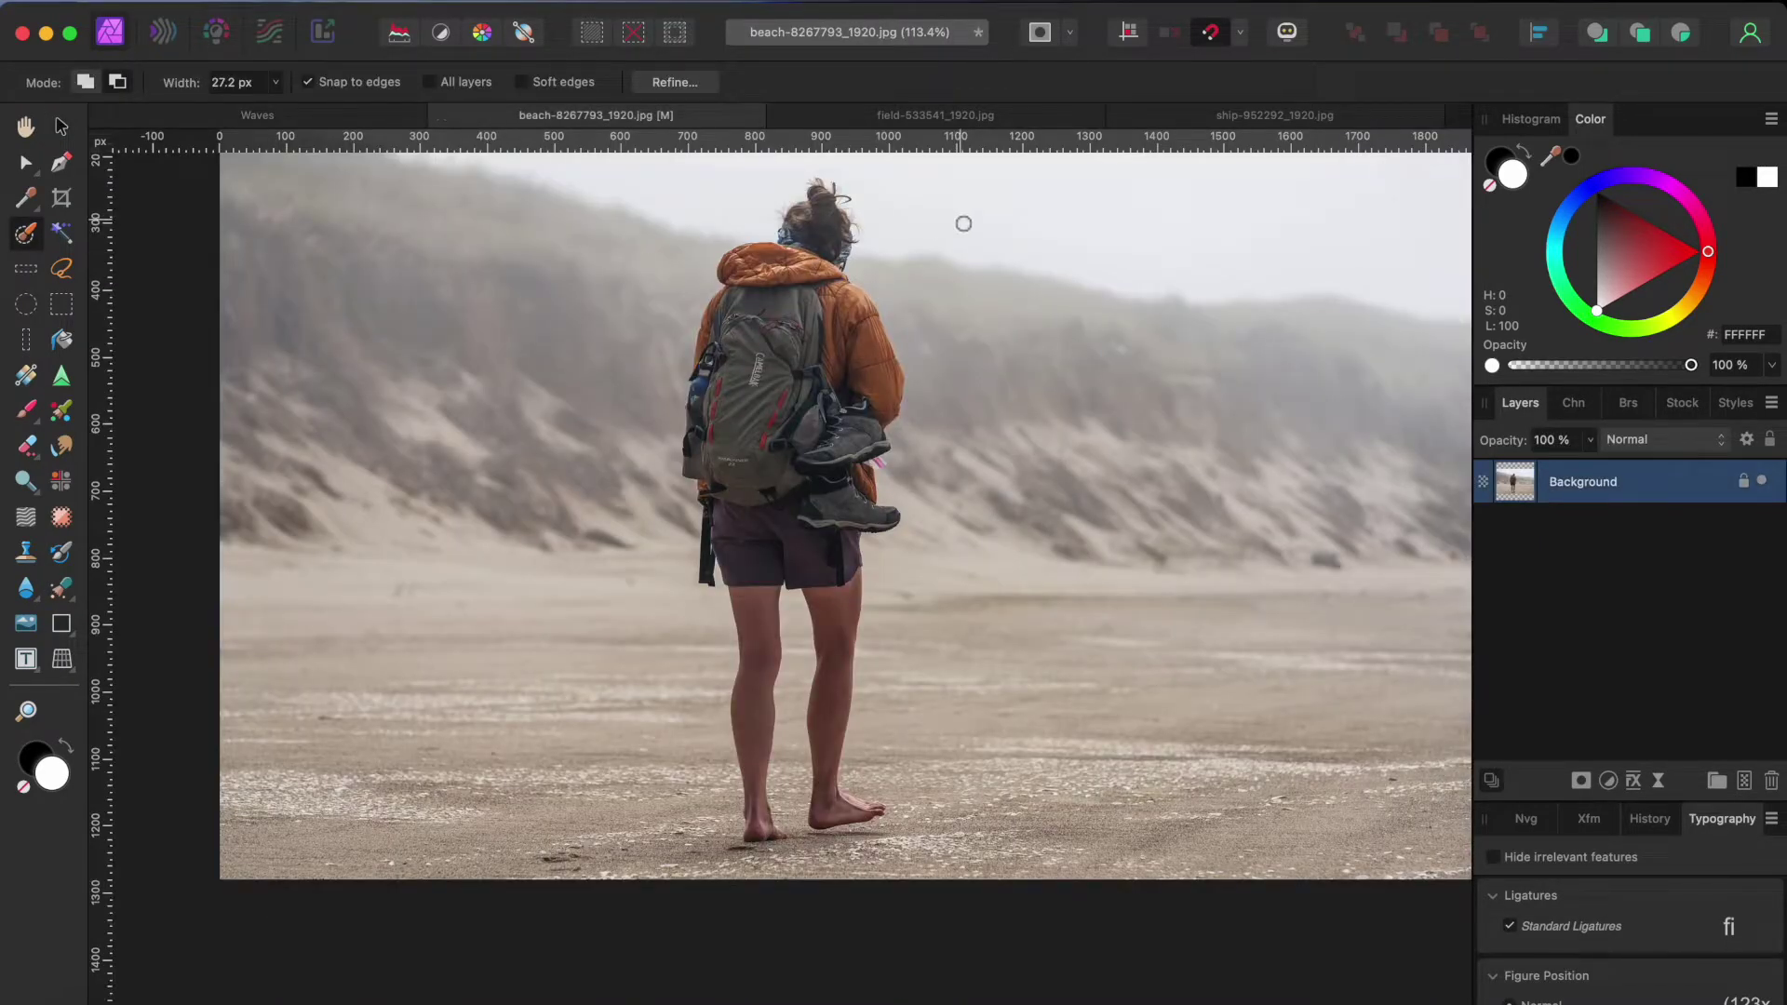
left_click(919, 121)
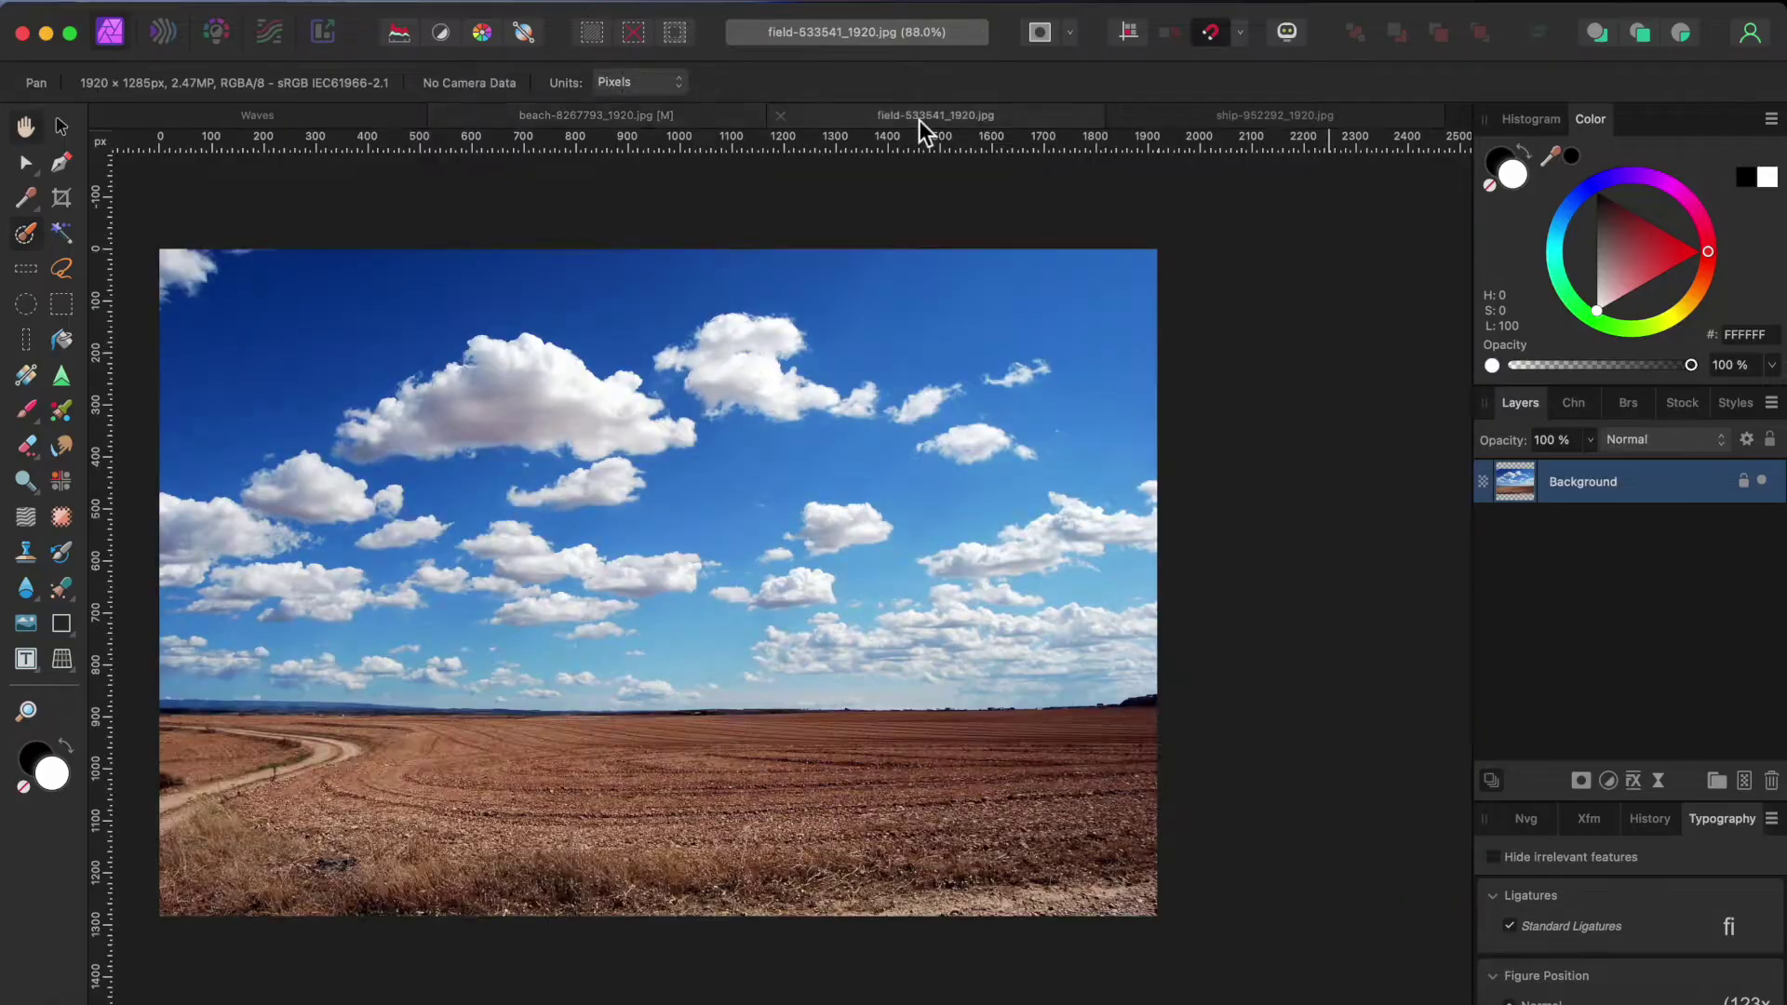
key("h")
scroll(906, 291, "left", 3)
scroll(908, 291, "left", 1)
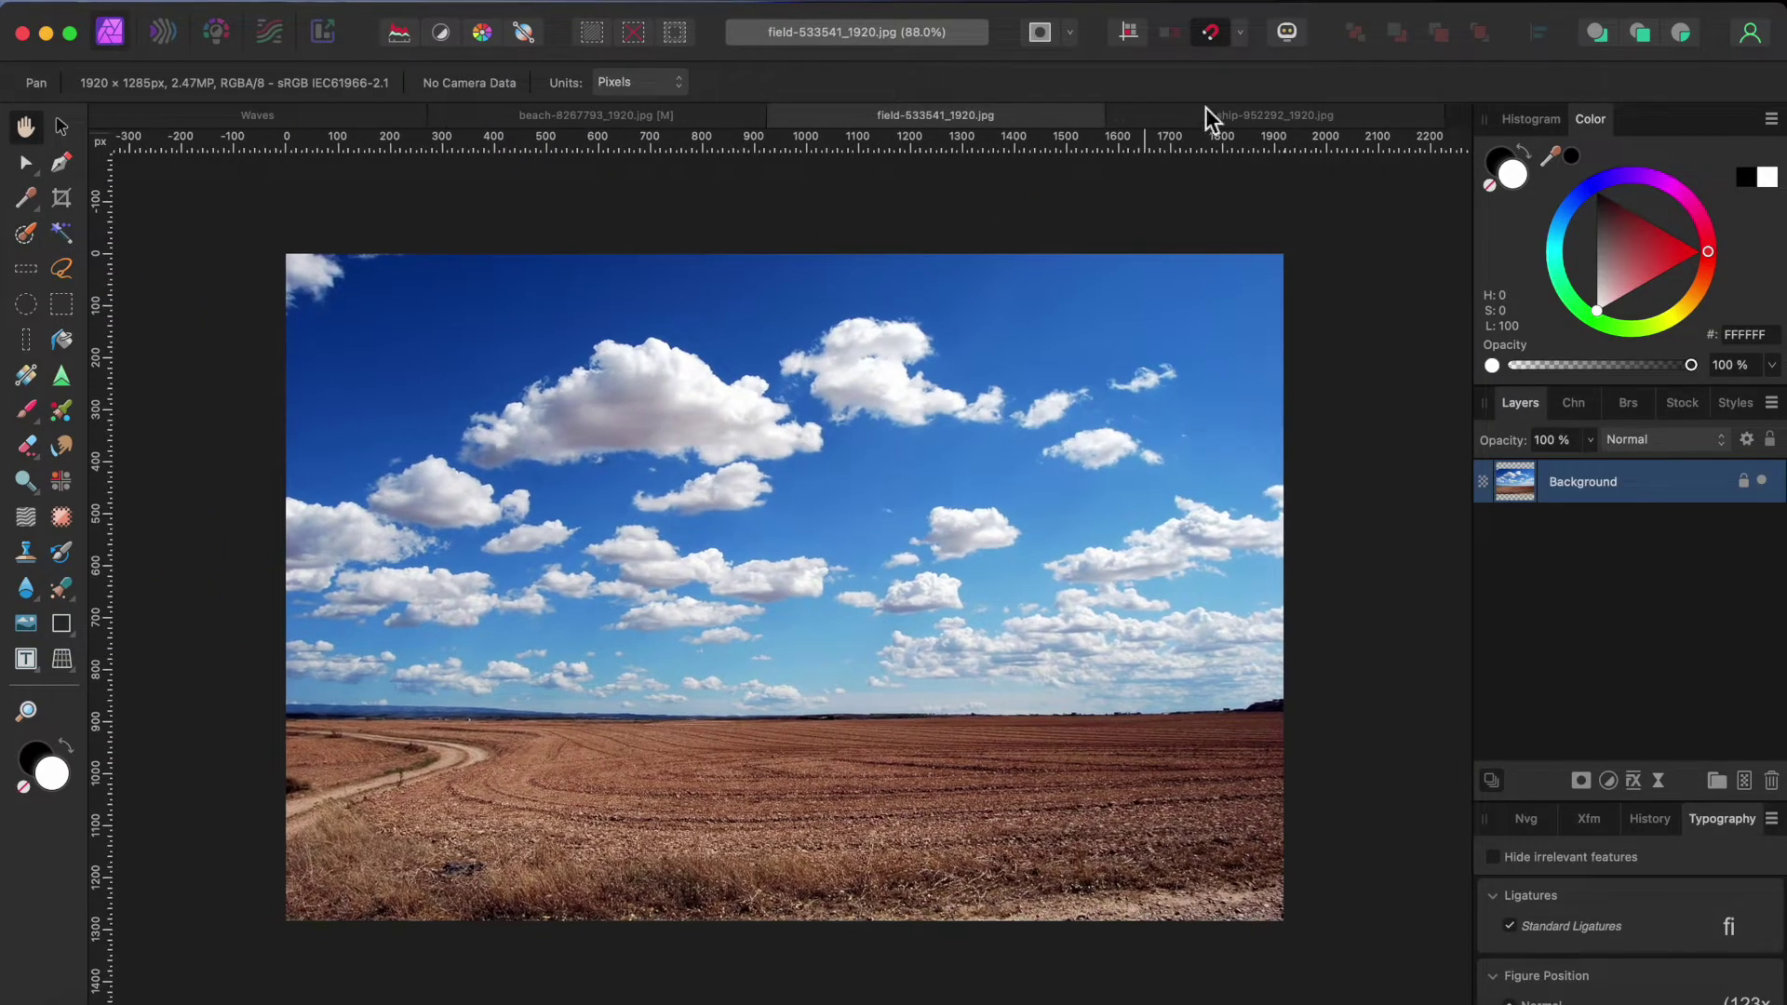
left_click(1240, 116)
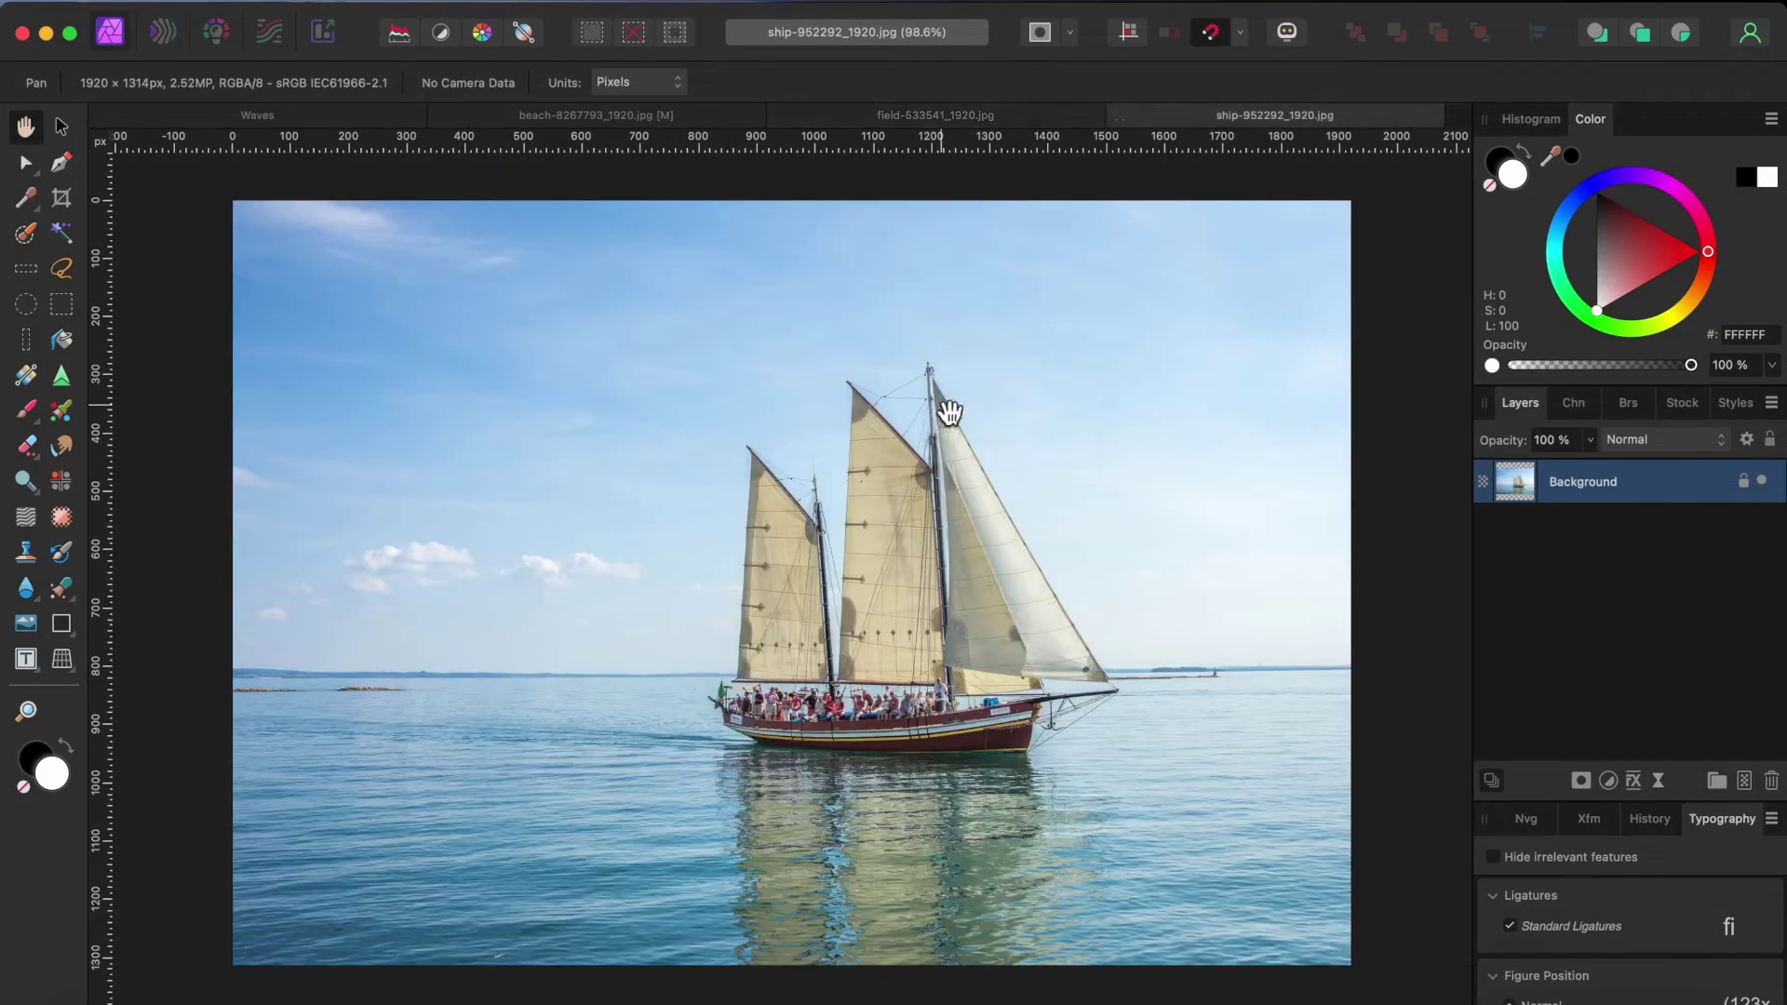
left_click(438, 115)
key("v")
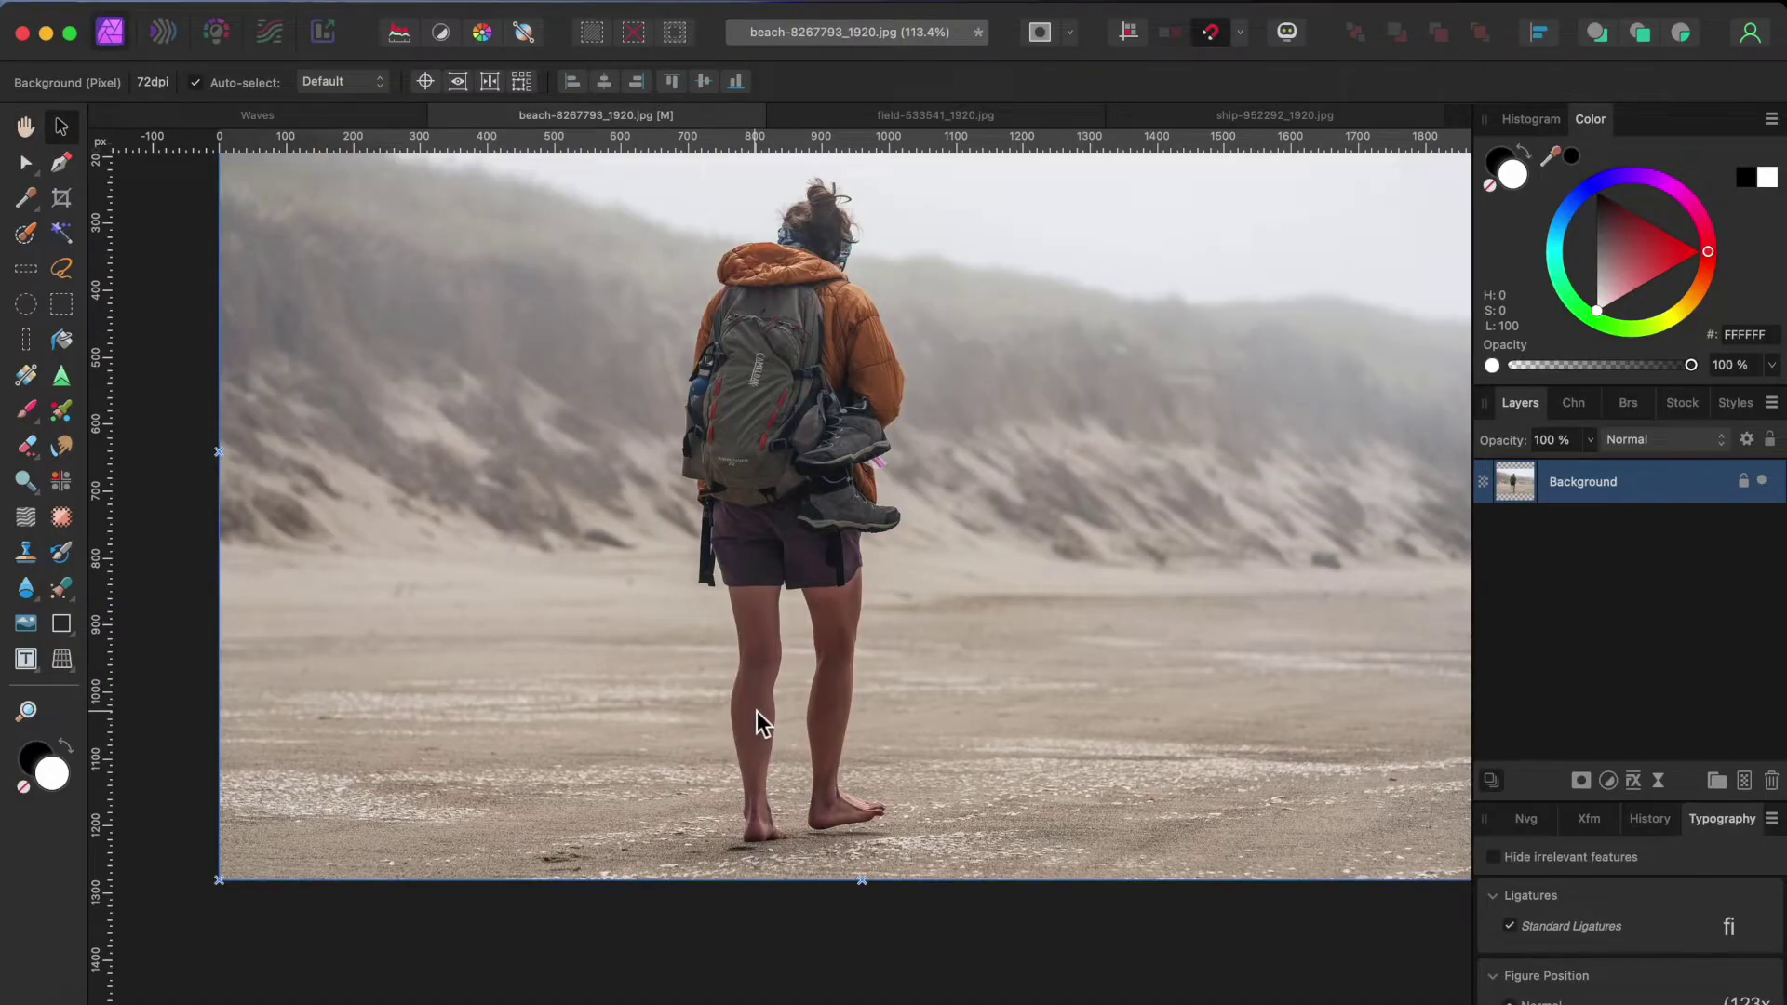
Step: Brush-select the hiker's legs, shorts and backpack, adding the right foot with a narrower brush
left_click(26, 233)
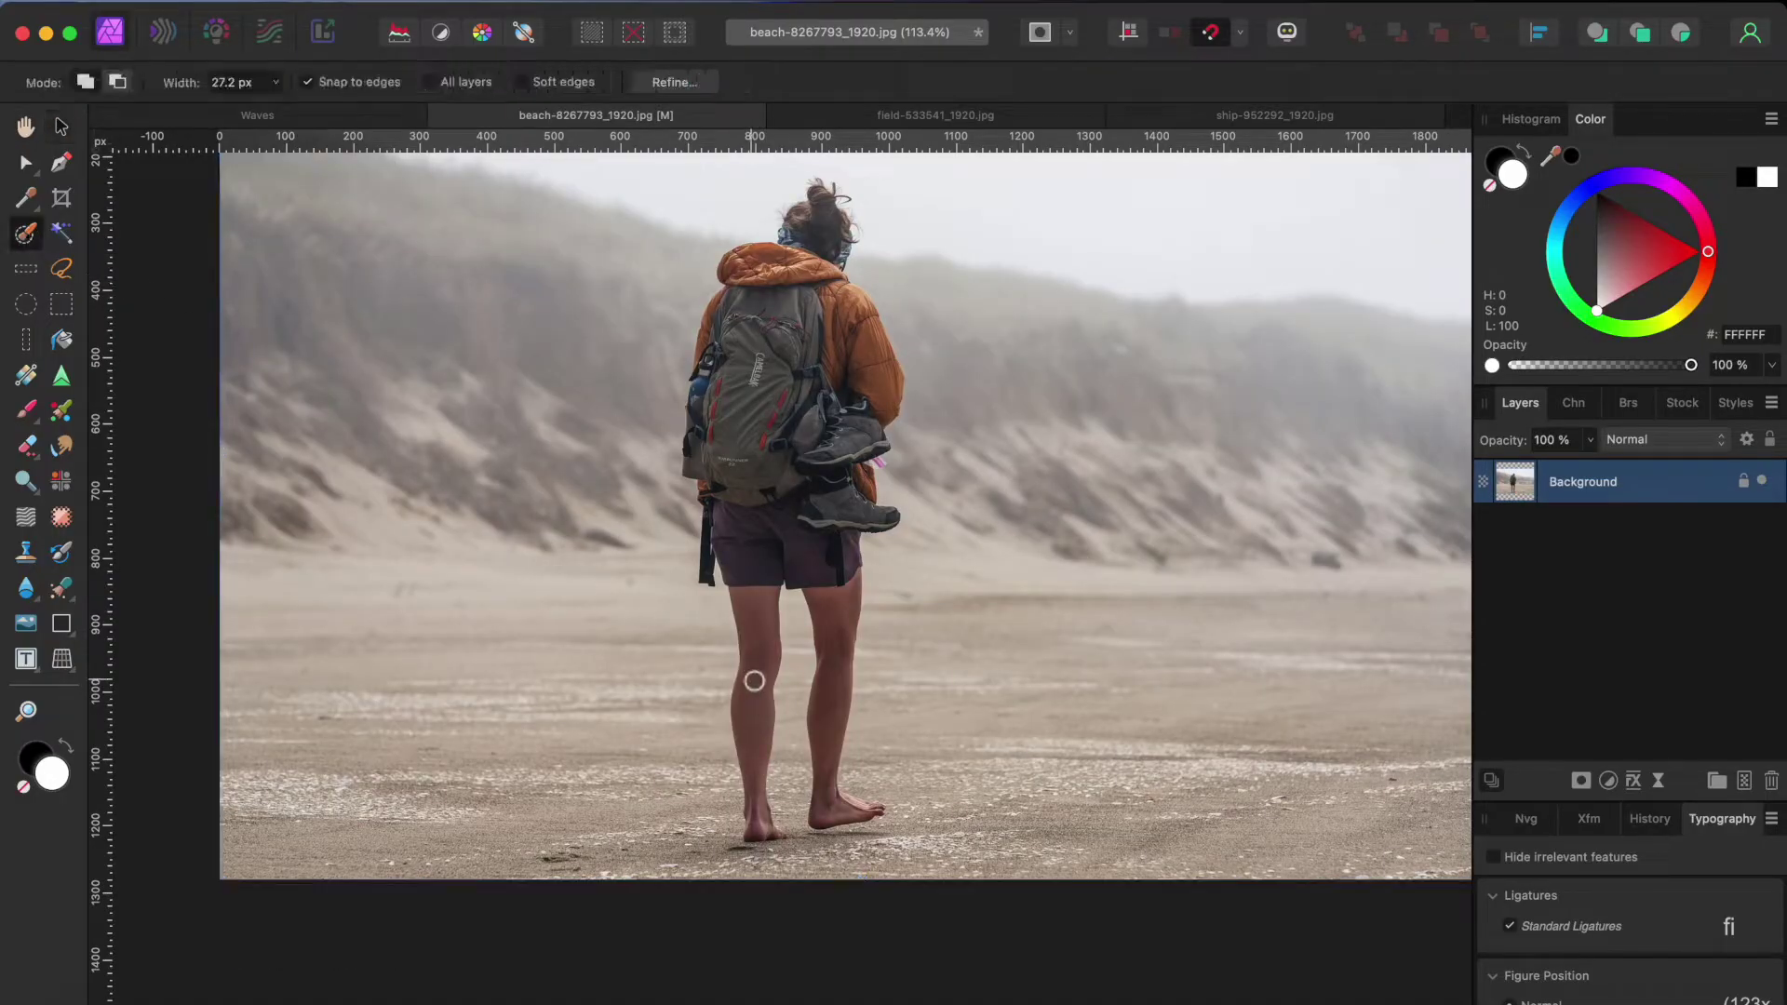
mouse_move(754, 681)
left_mouse_down()
mouse_move(754, 480)
mouse_move(833, 808)
mouse_move(835, 378)
mouse_move(743, 439)
mouse_move(765, 279)
mouse_move(829, 272)
mouse_move(831, 214)
mouse_move(792, 489)
left_mouse_up()
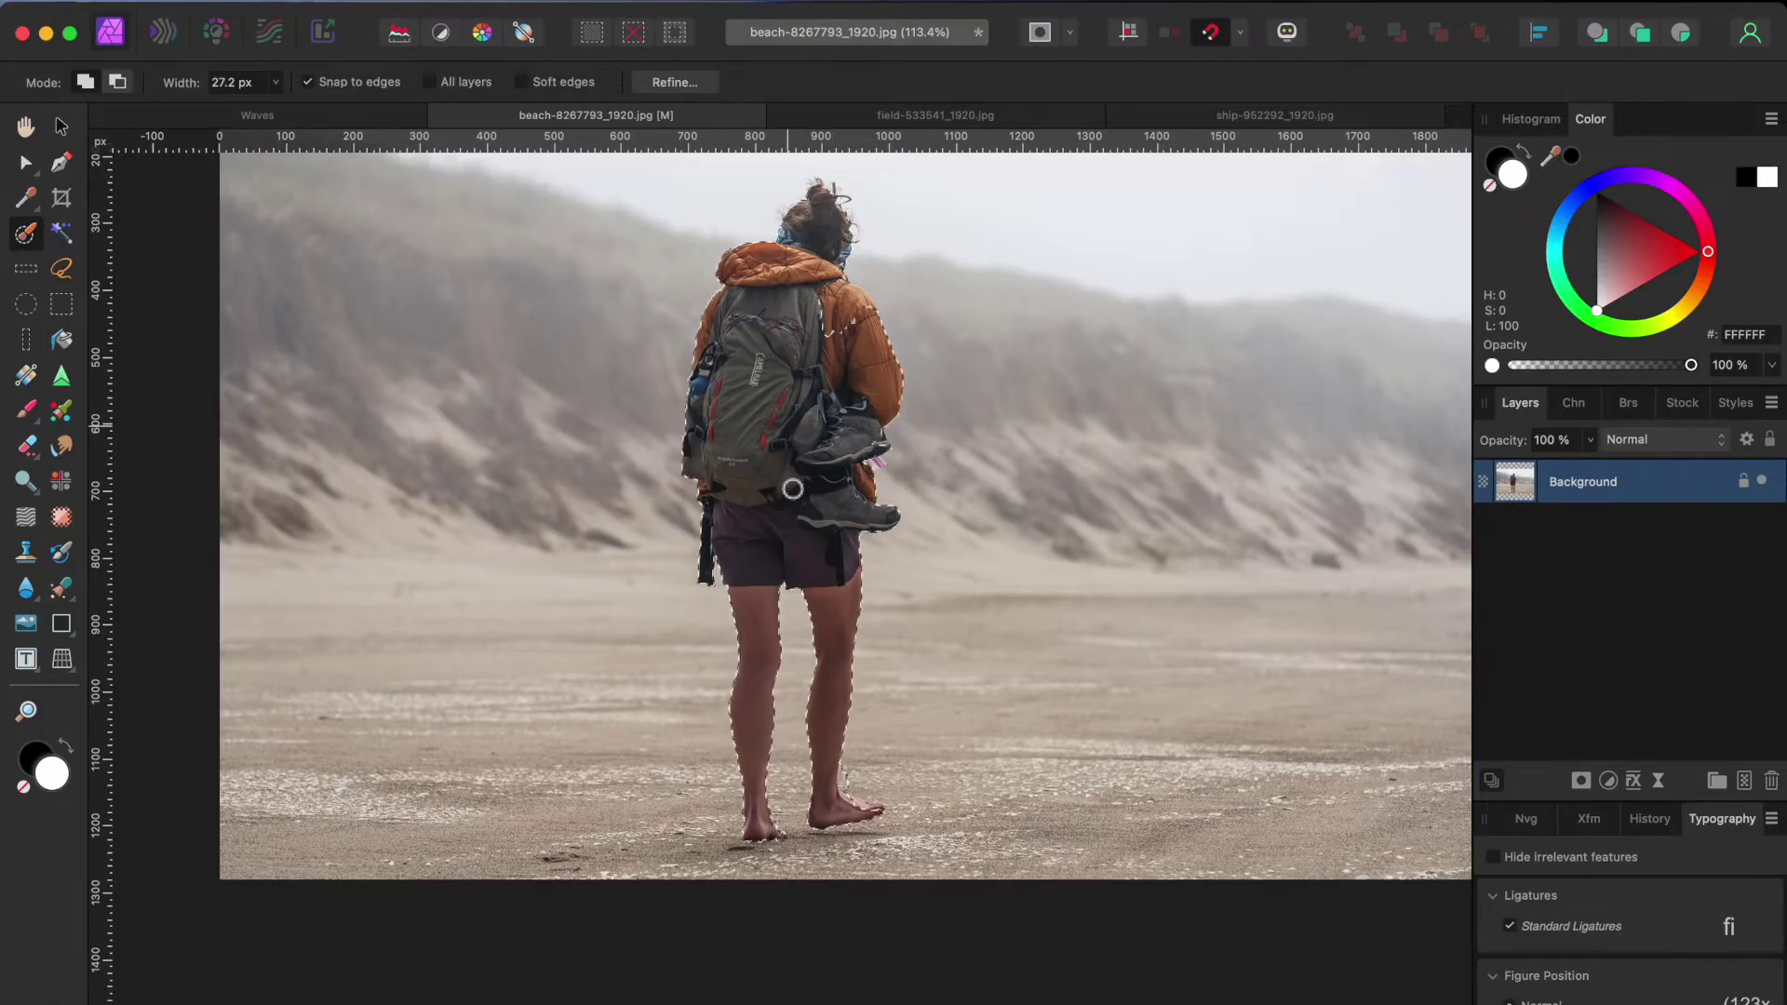
scroll(792, 489, "up", 5)
key("bracketleft")
key("bracketleft")
key("bracketleft")
scroll(778, 706, "down", 3)
mouse_move(778, 705)
left_mouse_down()
mouse_move(889, 708)
mouse_move(842, 689)
mouse_move(742, 698)
mouse_move(828, 615)
mouse_move(813, 640)
mouse_move(791, 607)
mouse_move(793, 691)
left_mouse_up()
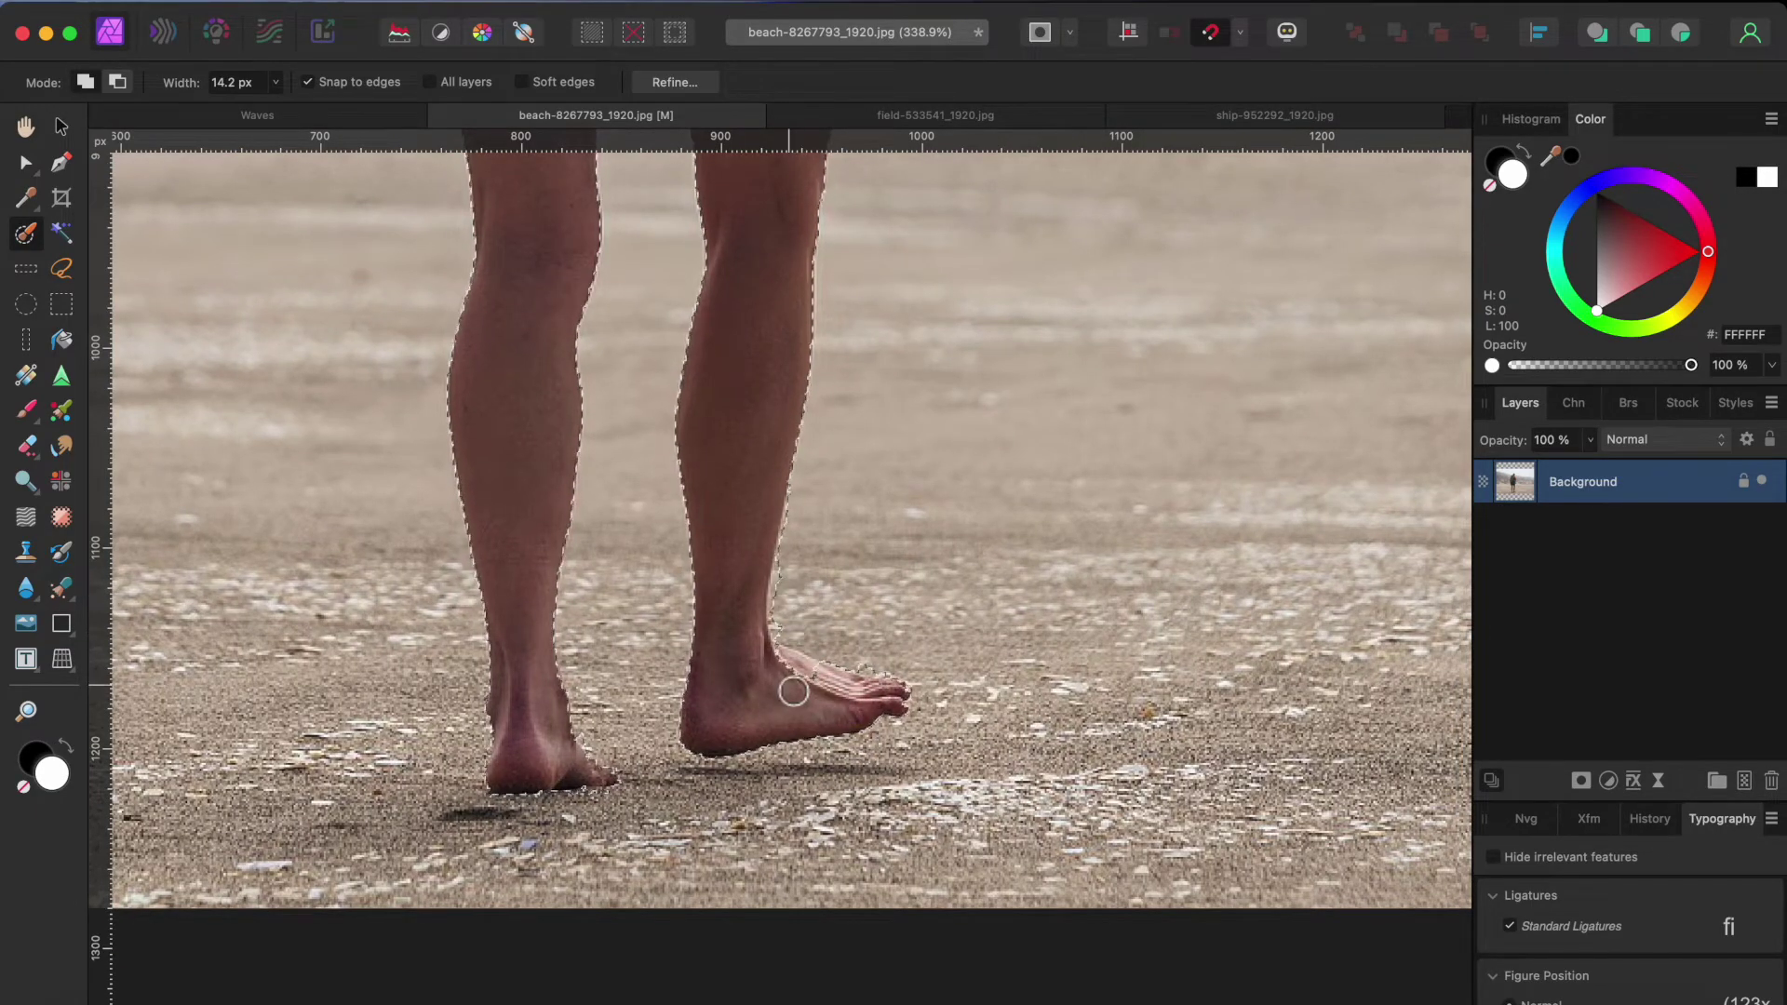
Step: Extend the selection over the jacket's right shoulder up to the head
scroll(742, 582, "up", 5)
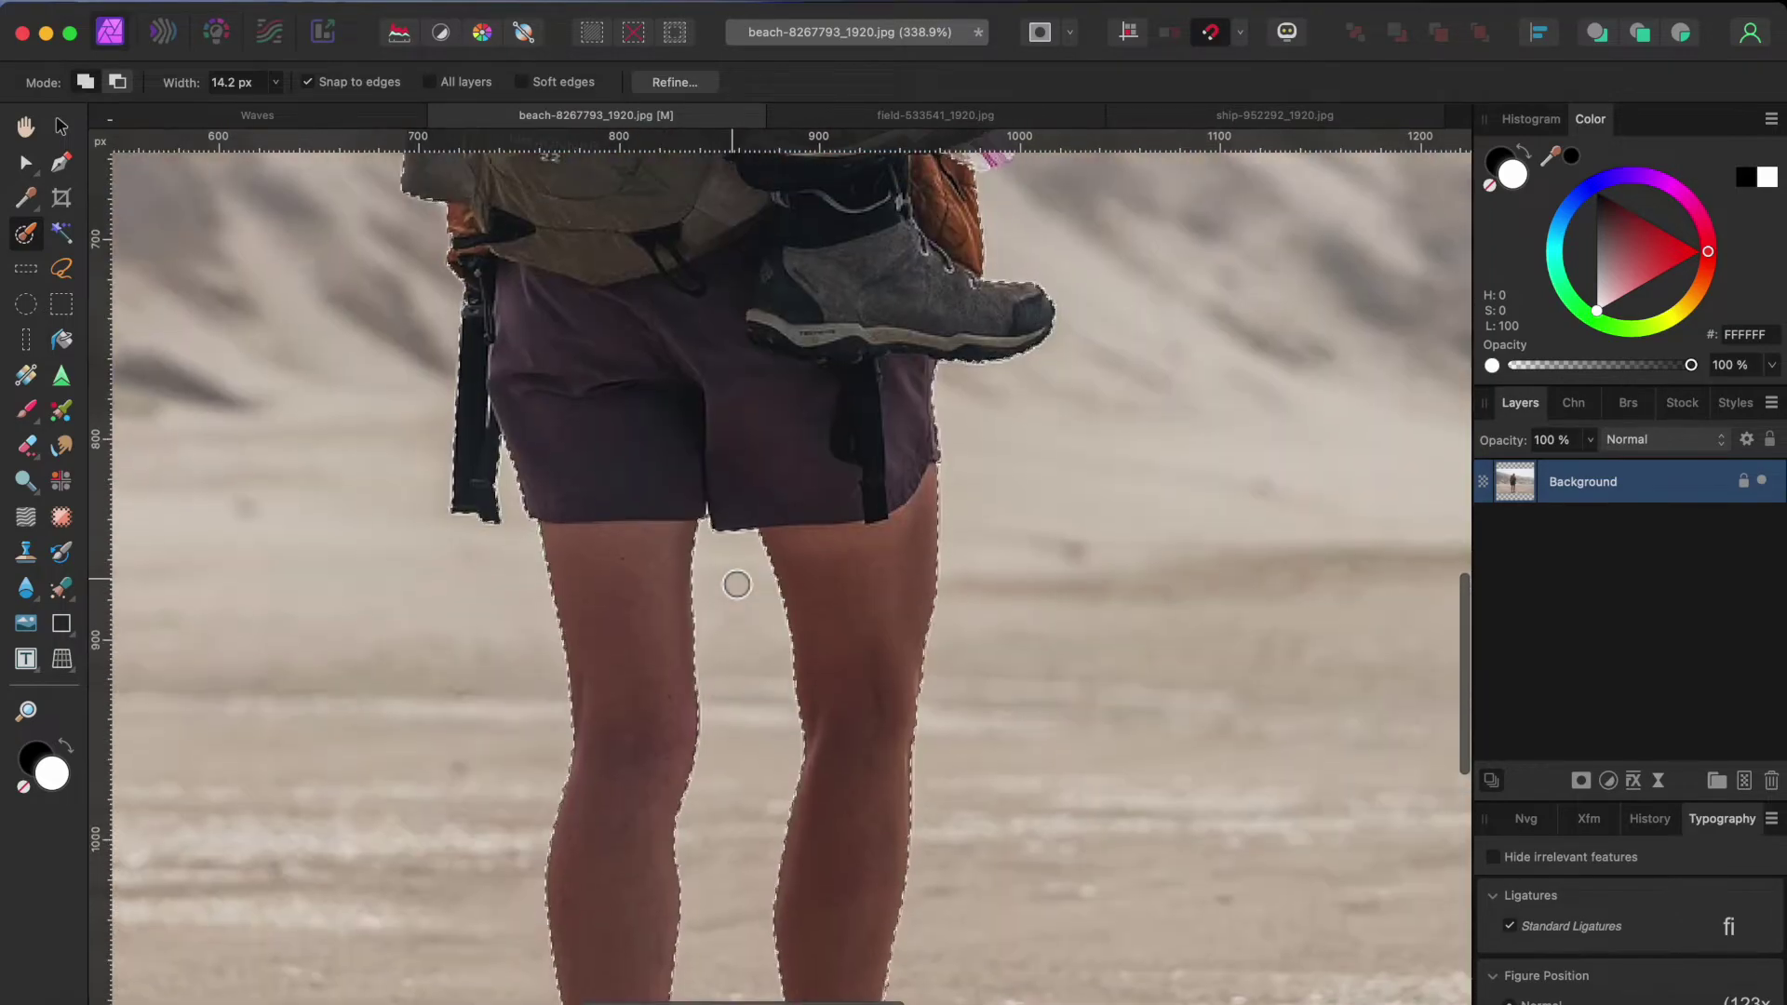
scroll(736, 584, "up", 3)
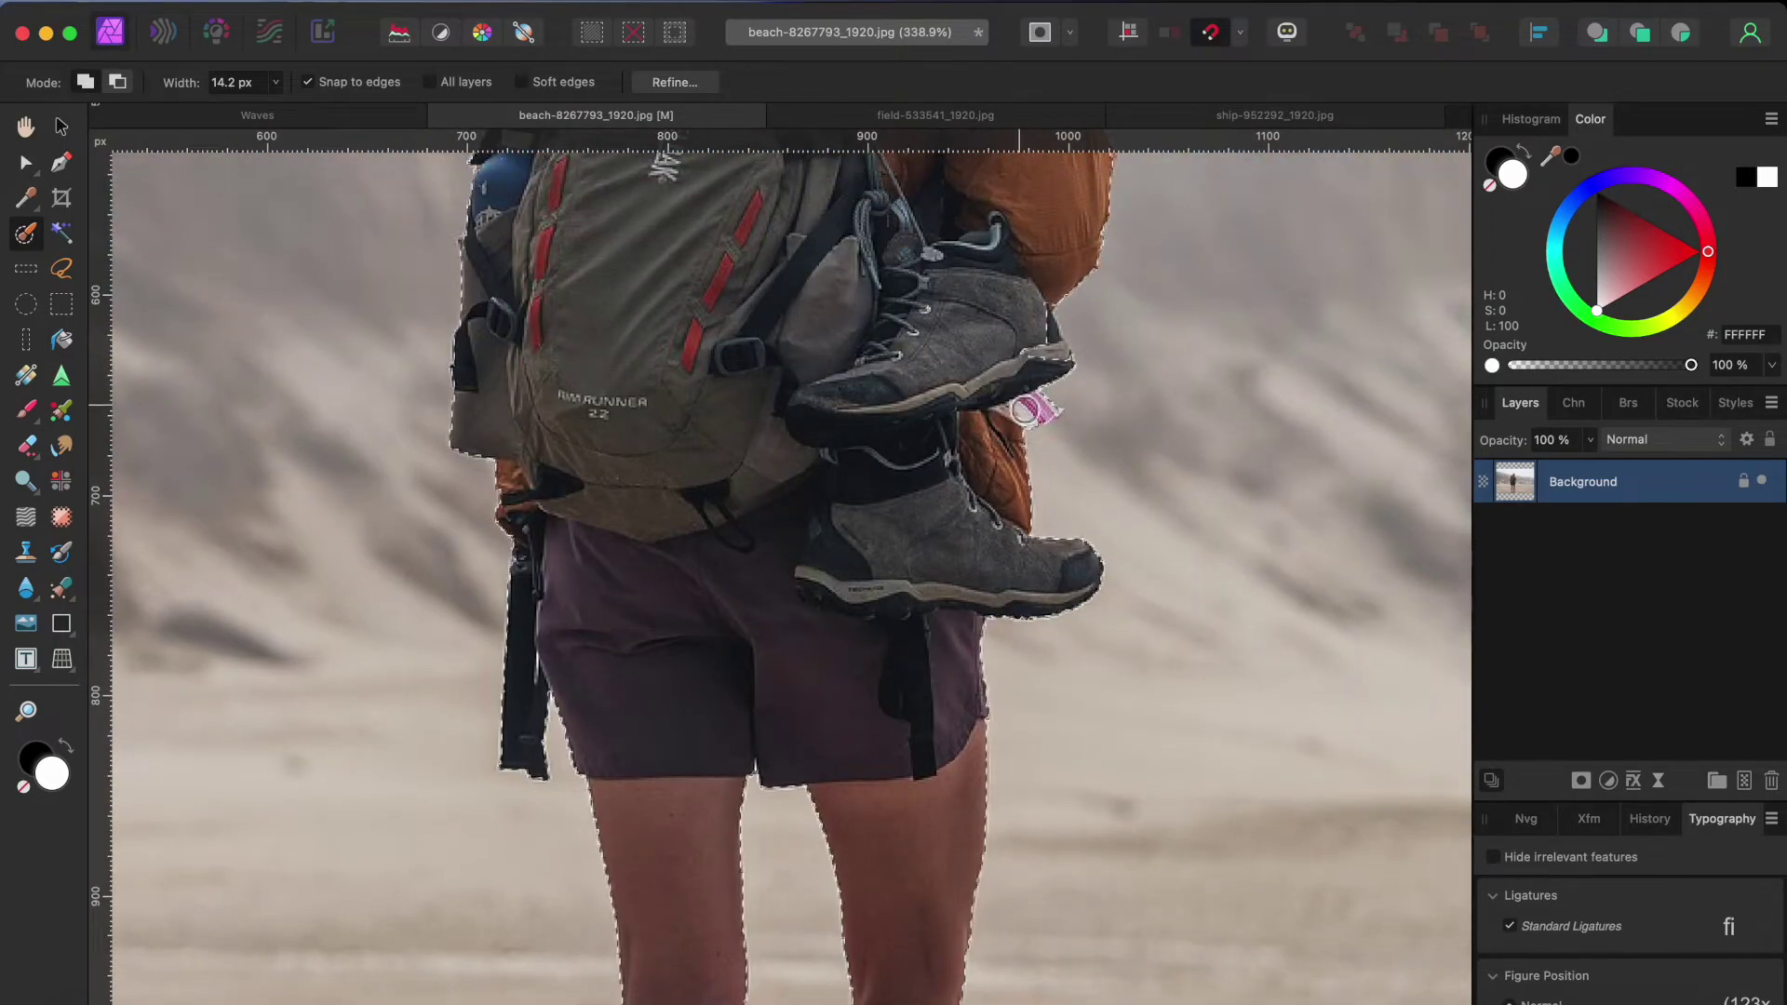
scroll(1040, 340, "up", 5)
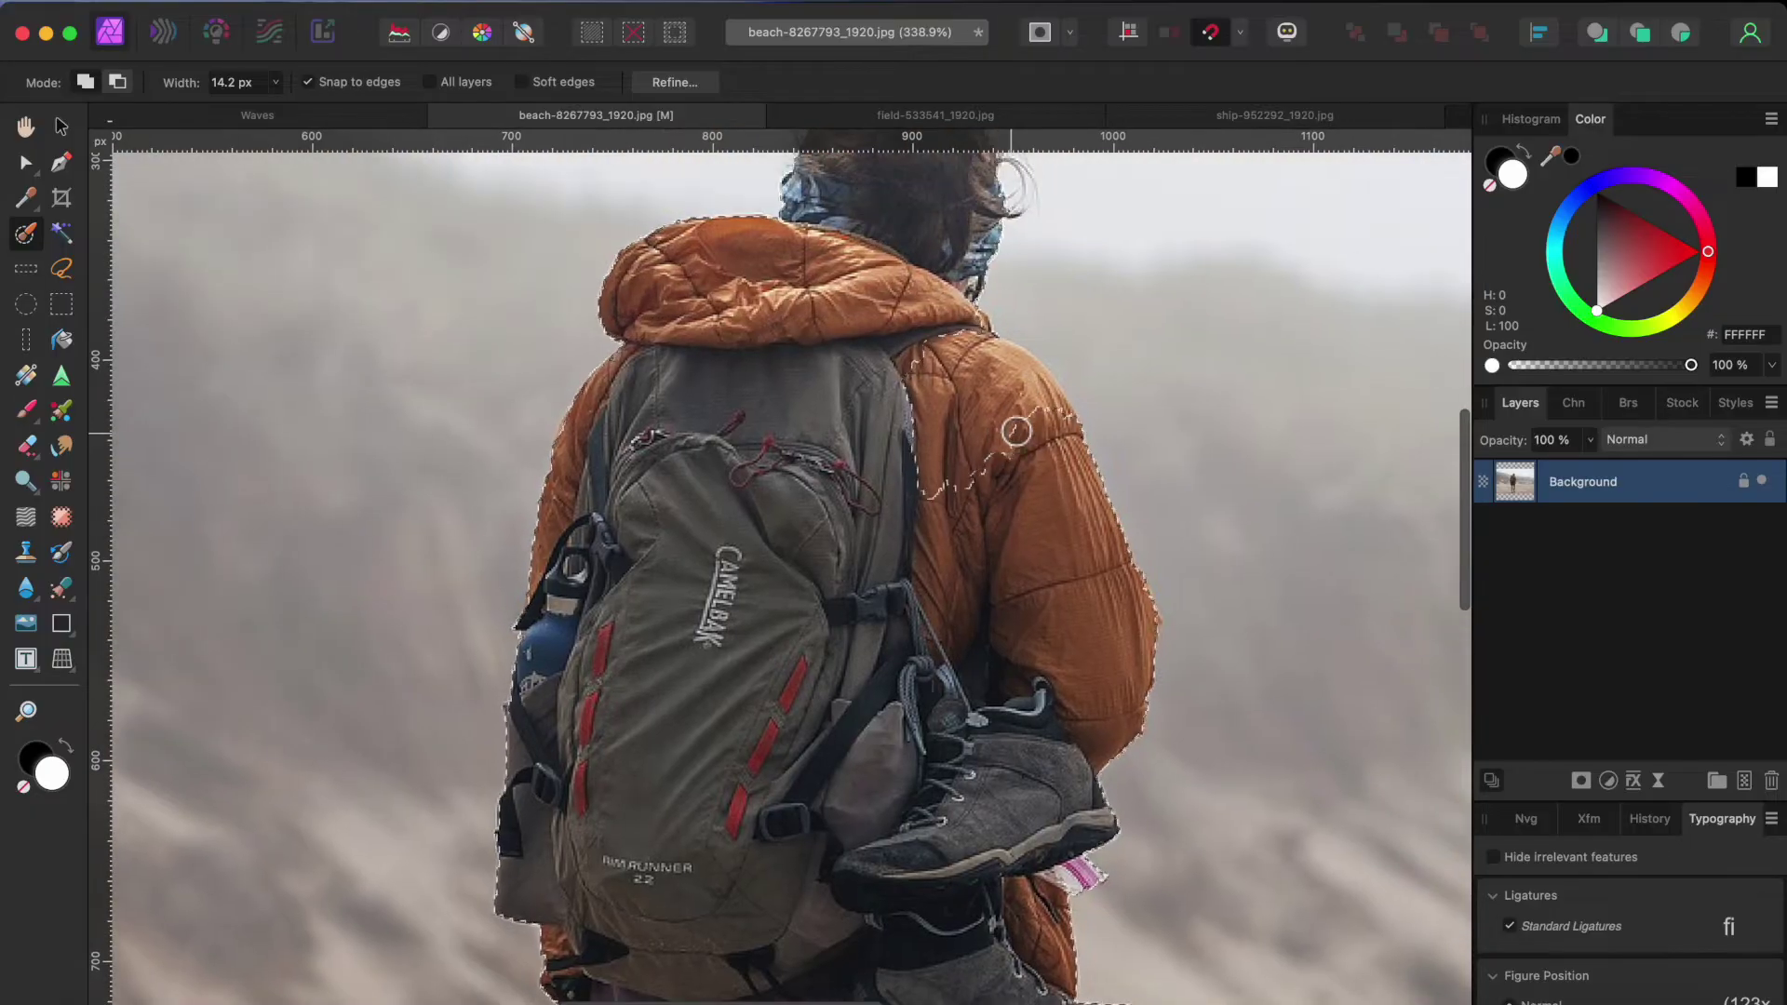
mouse_move(1016, 431)
left_mouse_down()
mouse_move(1002, 391)
mouse_move(1019, 390)
mouse_move(959, 334)
mouse_move(868, 379)
left_mouse_up()
scroll(838, 354, "up", 2)
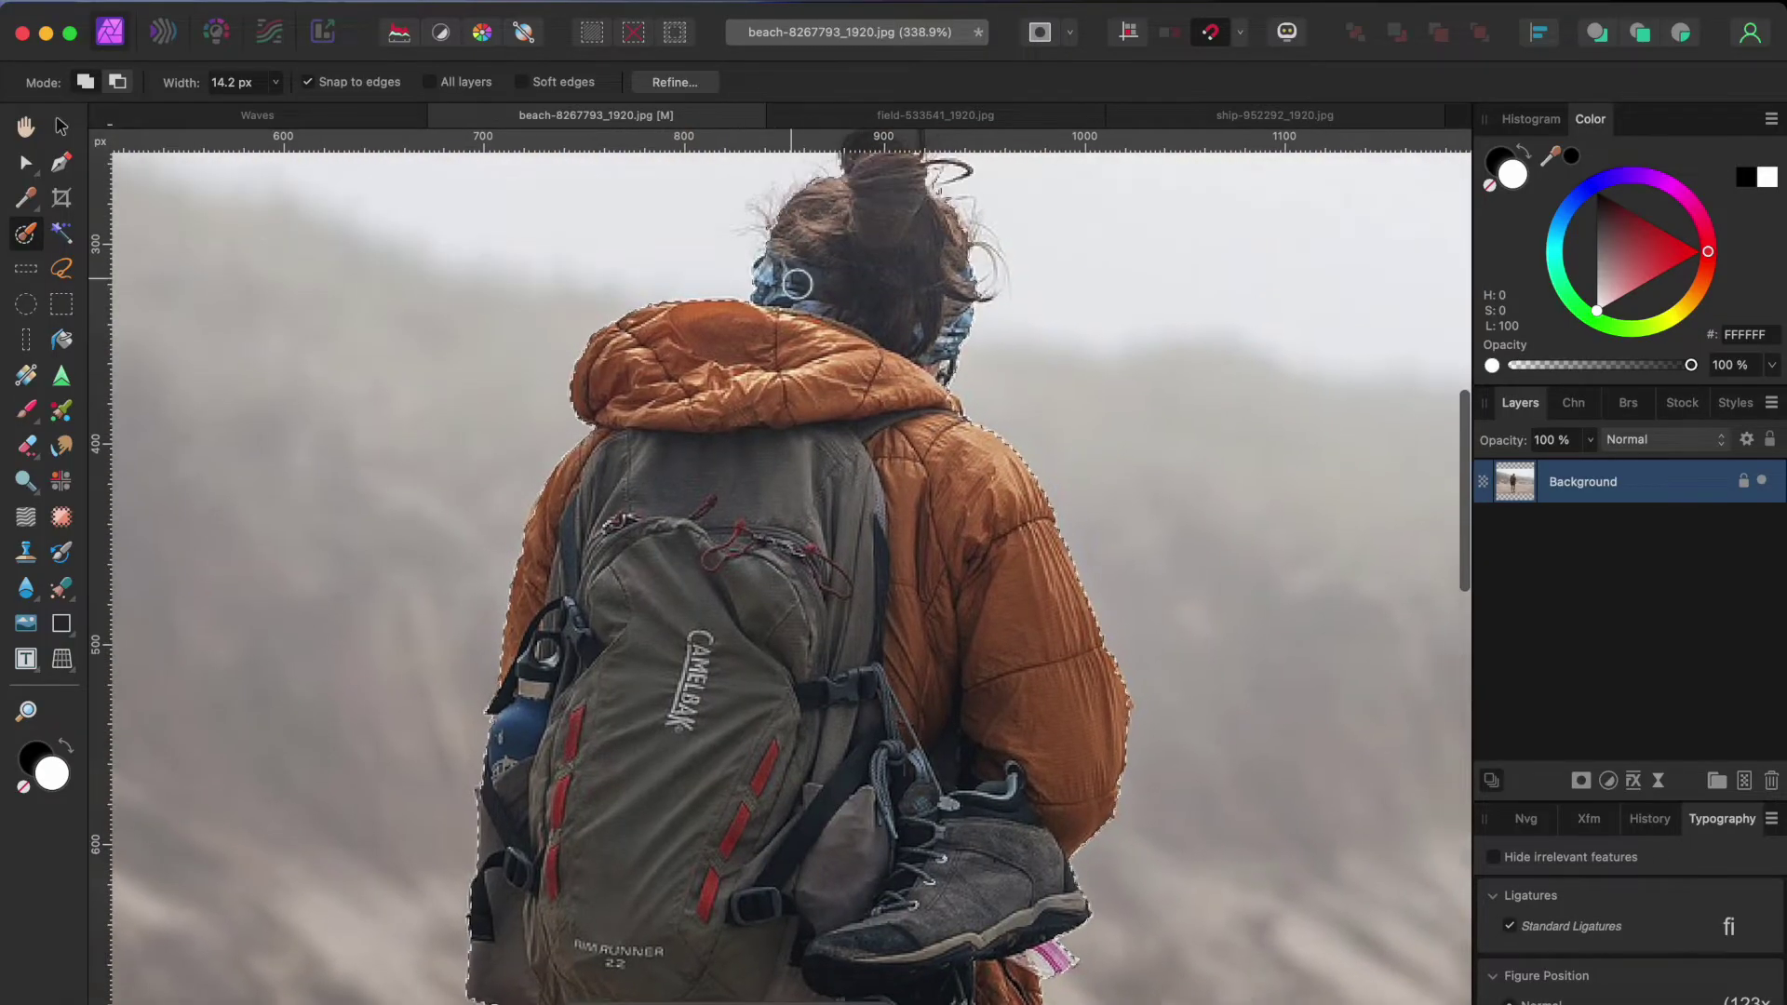
scroll(796, 284, "down", 2)
scroll(834, 263, "down", 3)
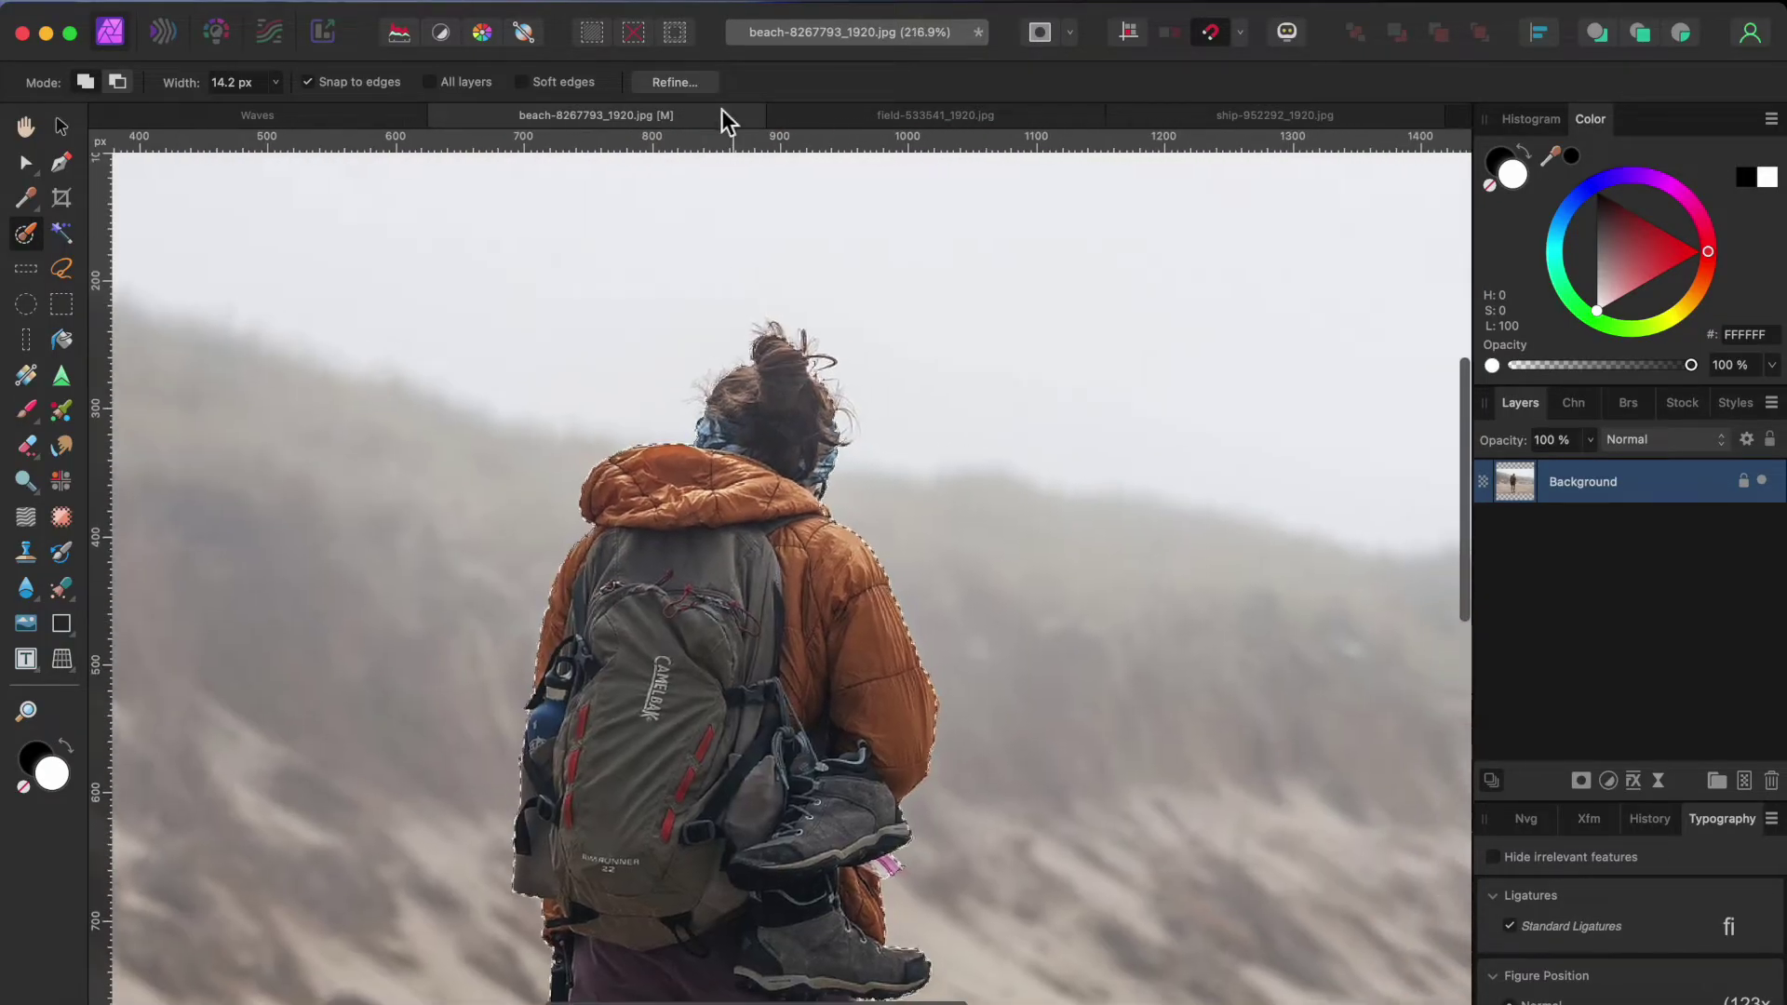
Step: Refine the selection edge over the hair and output the backpacker to a new layer
left_click(689, 81)
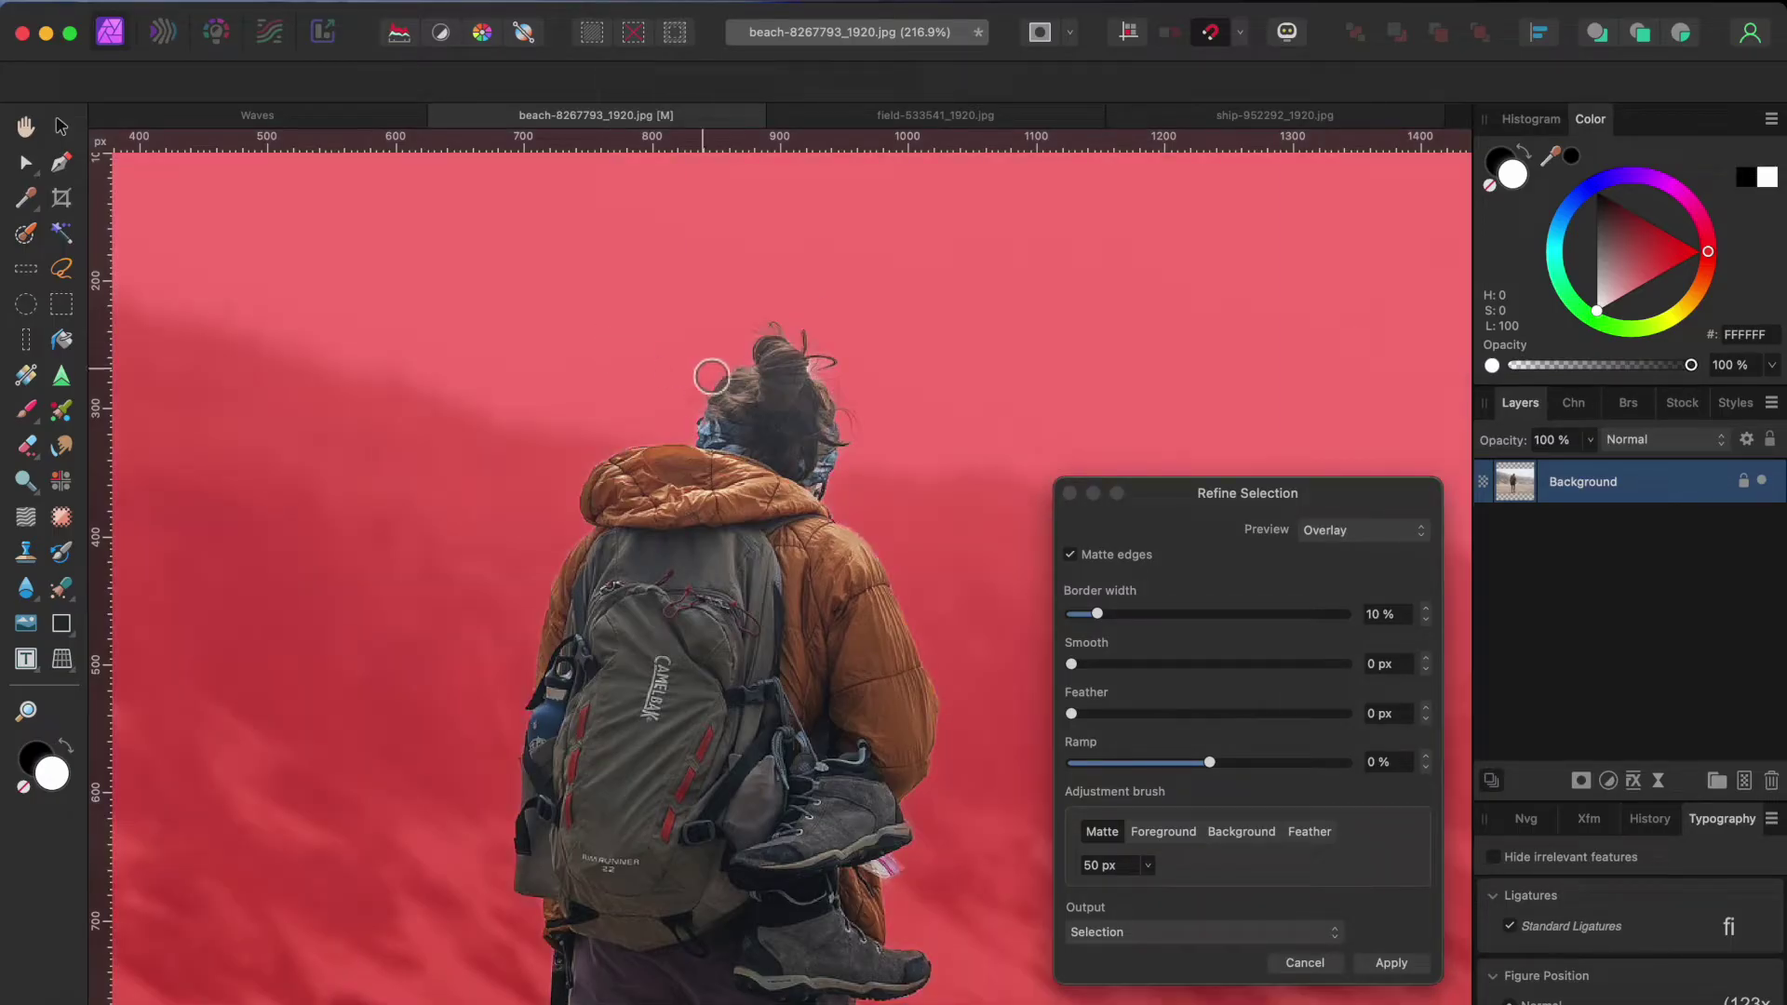
mouse_move(708, 417)
left_mouse_down()
mouse_move(777, 337)
mouse_move(814, 351)
mouse_move(841, 501)
left_mouse_up()
scroll(885, 576, "down", 3)
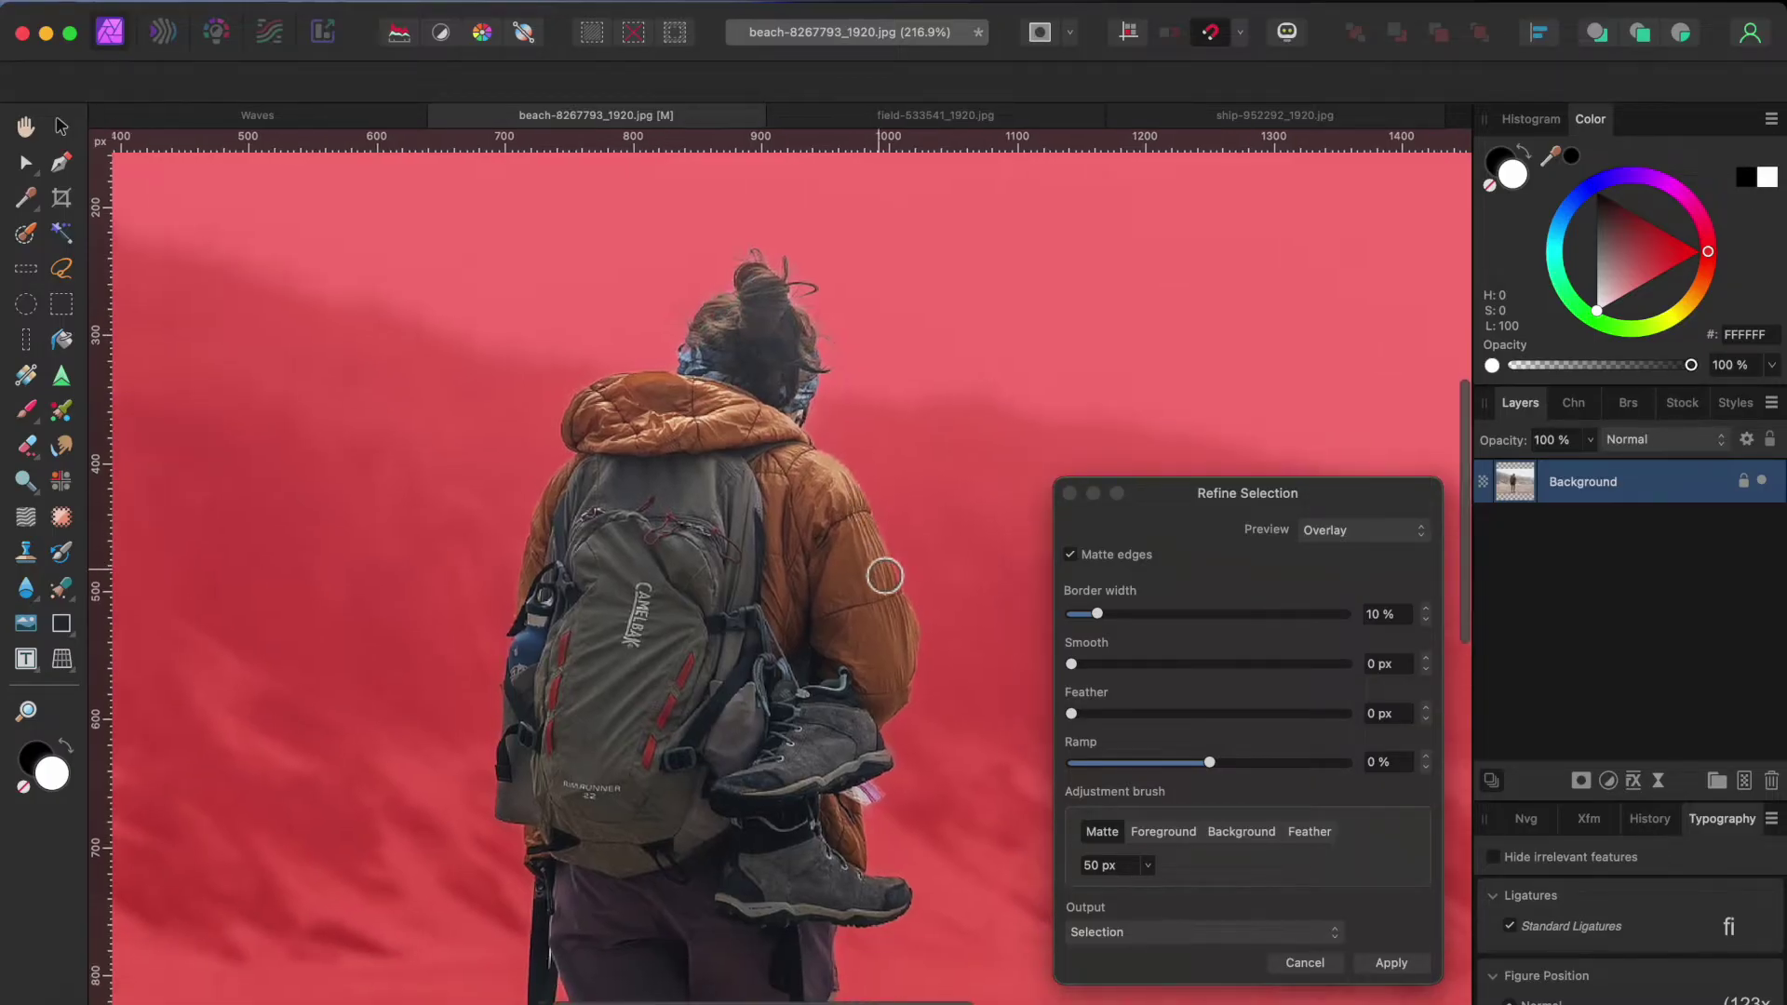
scroll(947, 606, "down", 10)
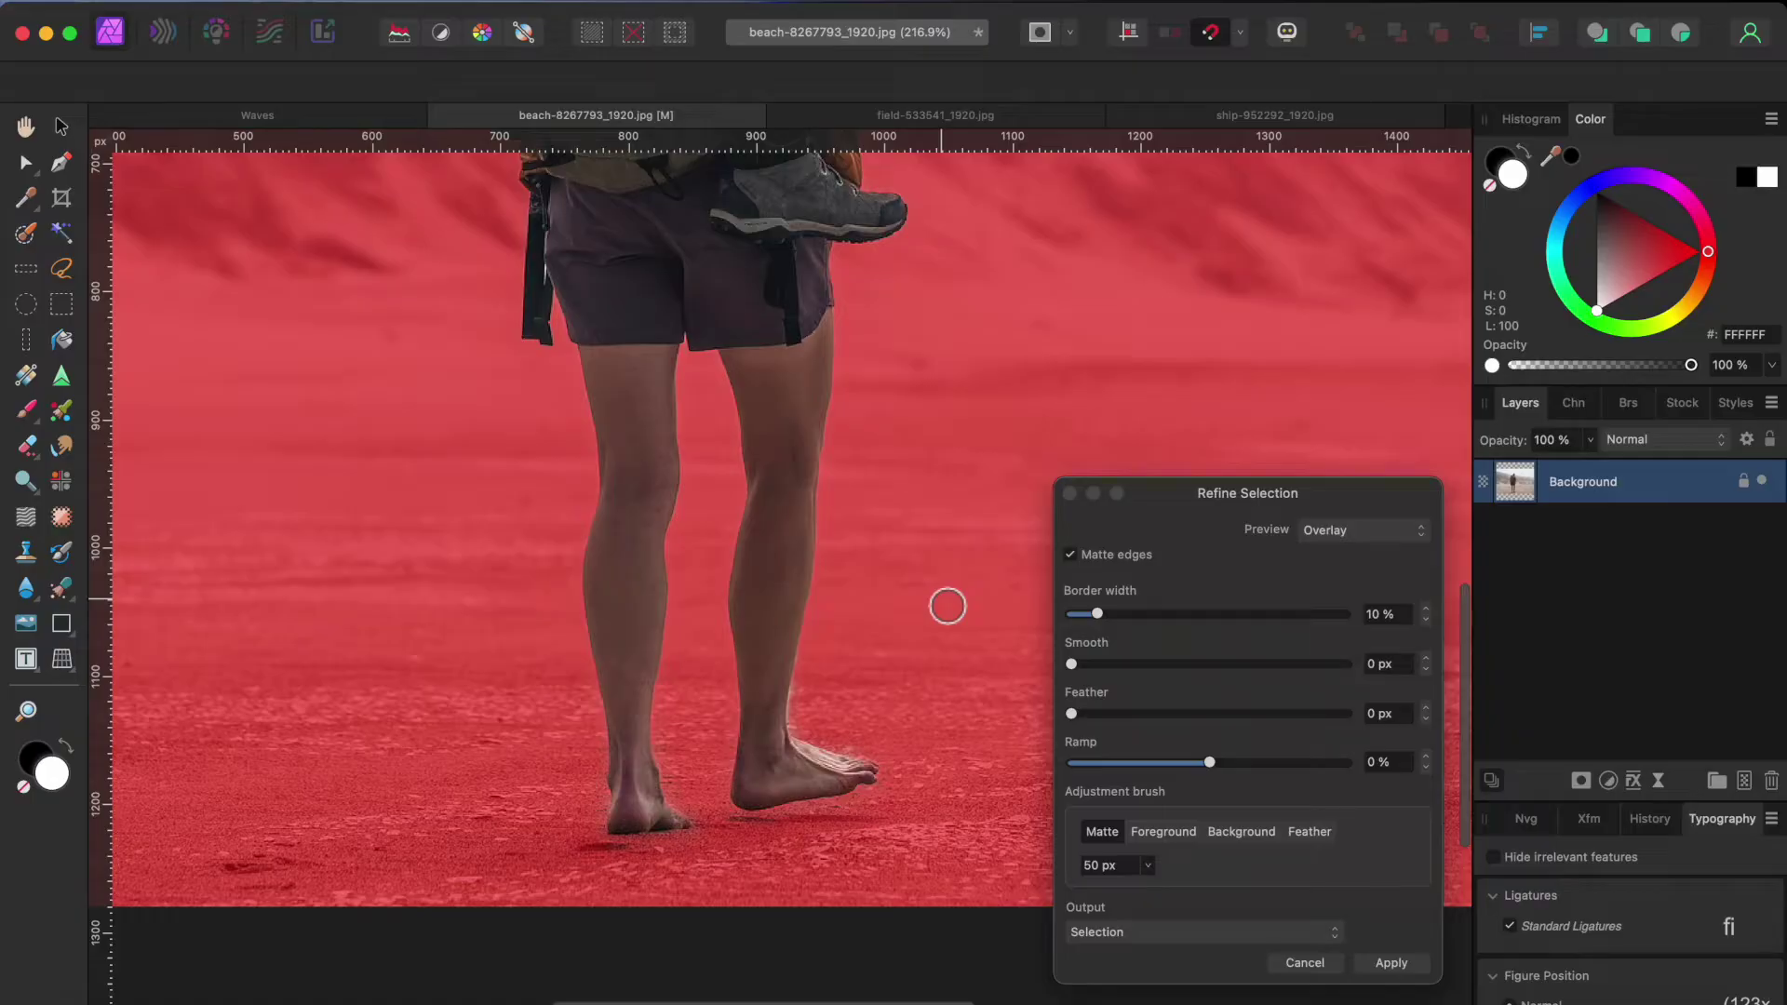
scroll(1149, 879, "down", 5)
left_click(1141, 932)
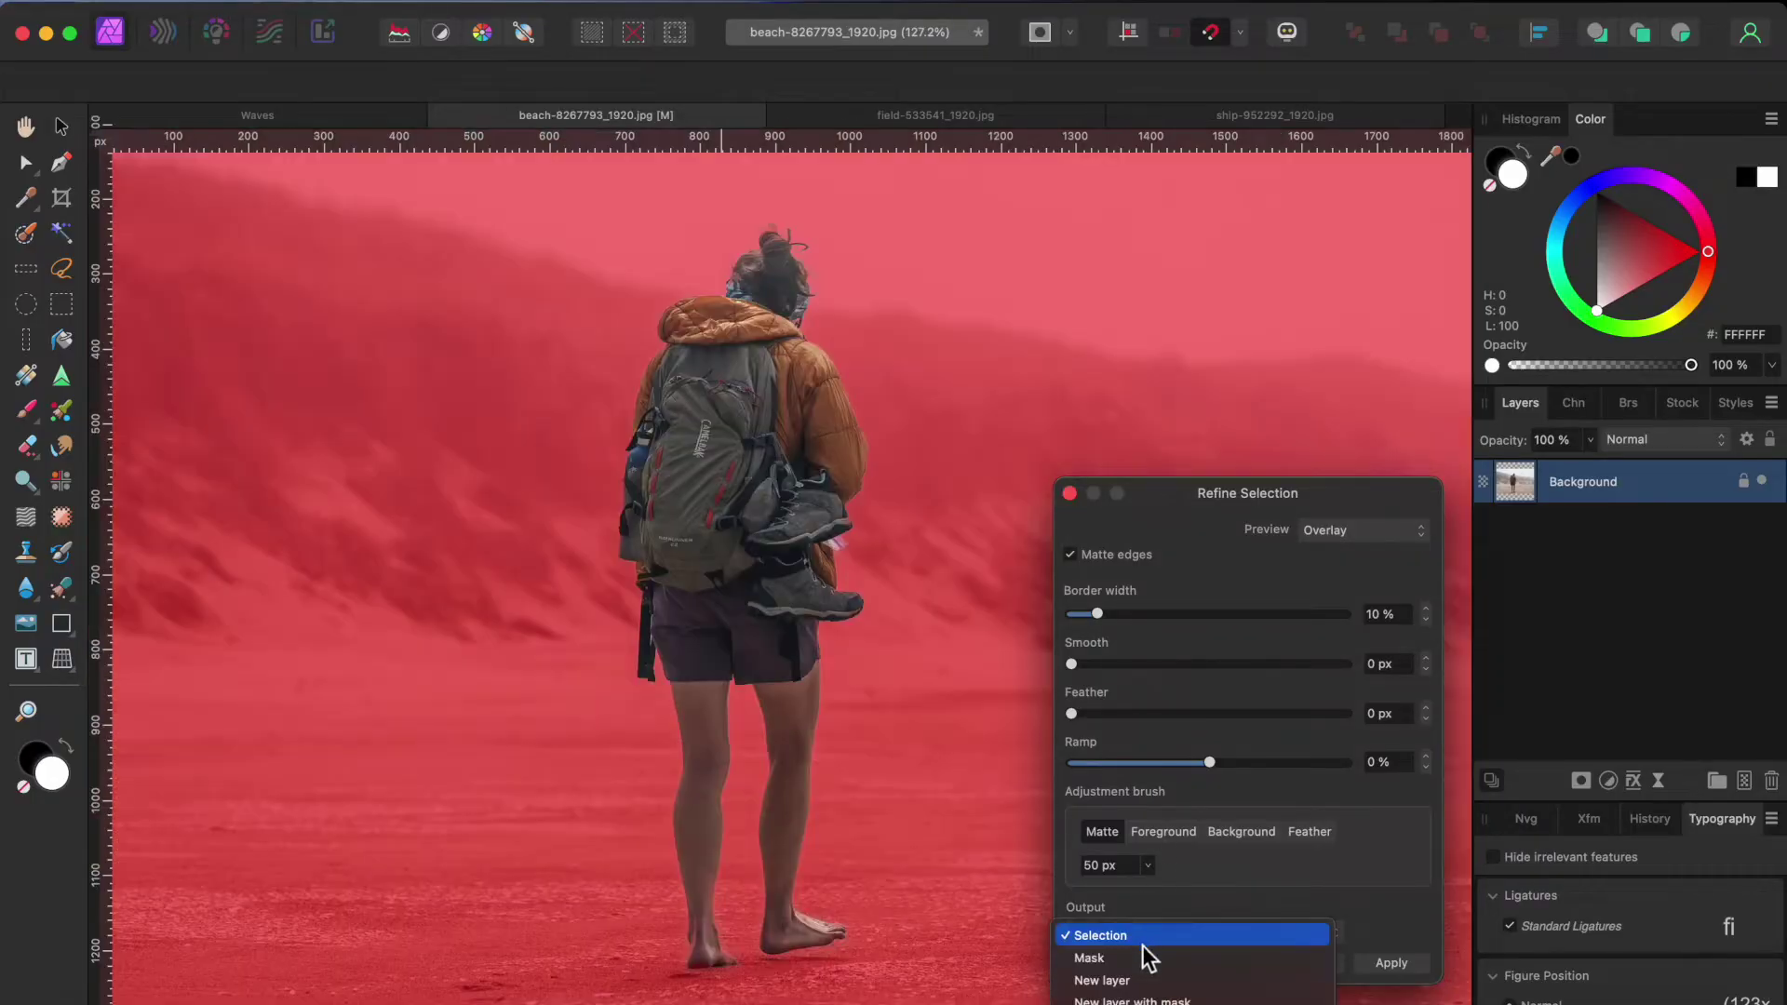
left_click(1138, 980)
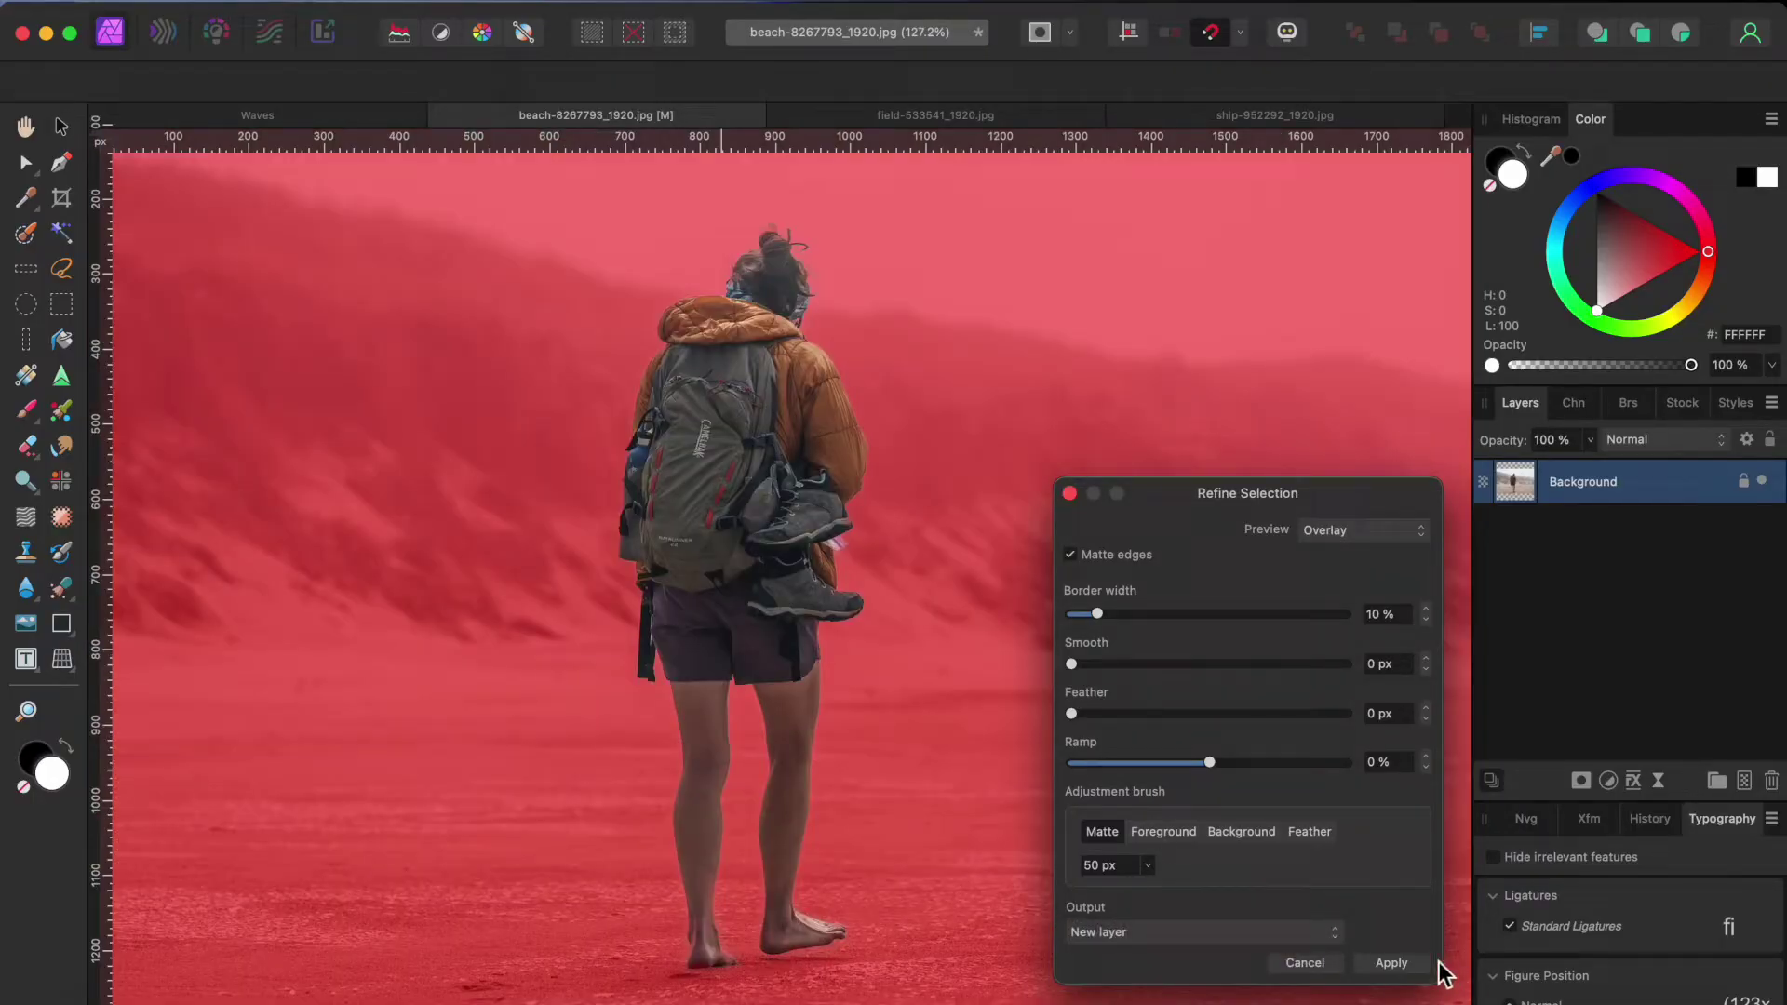
left_click(1405, 964)
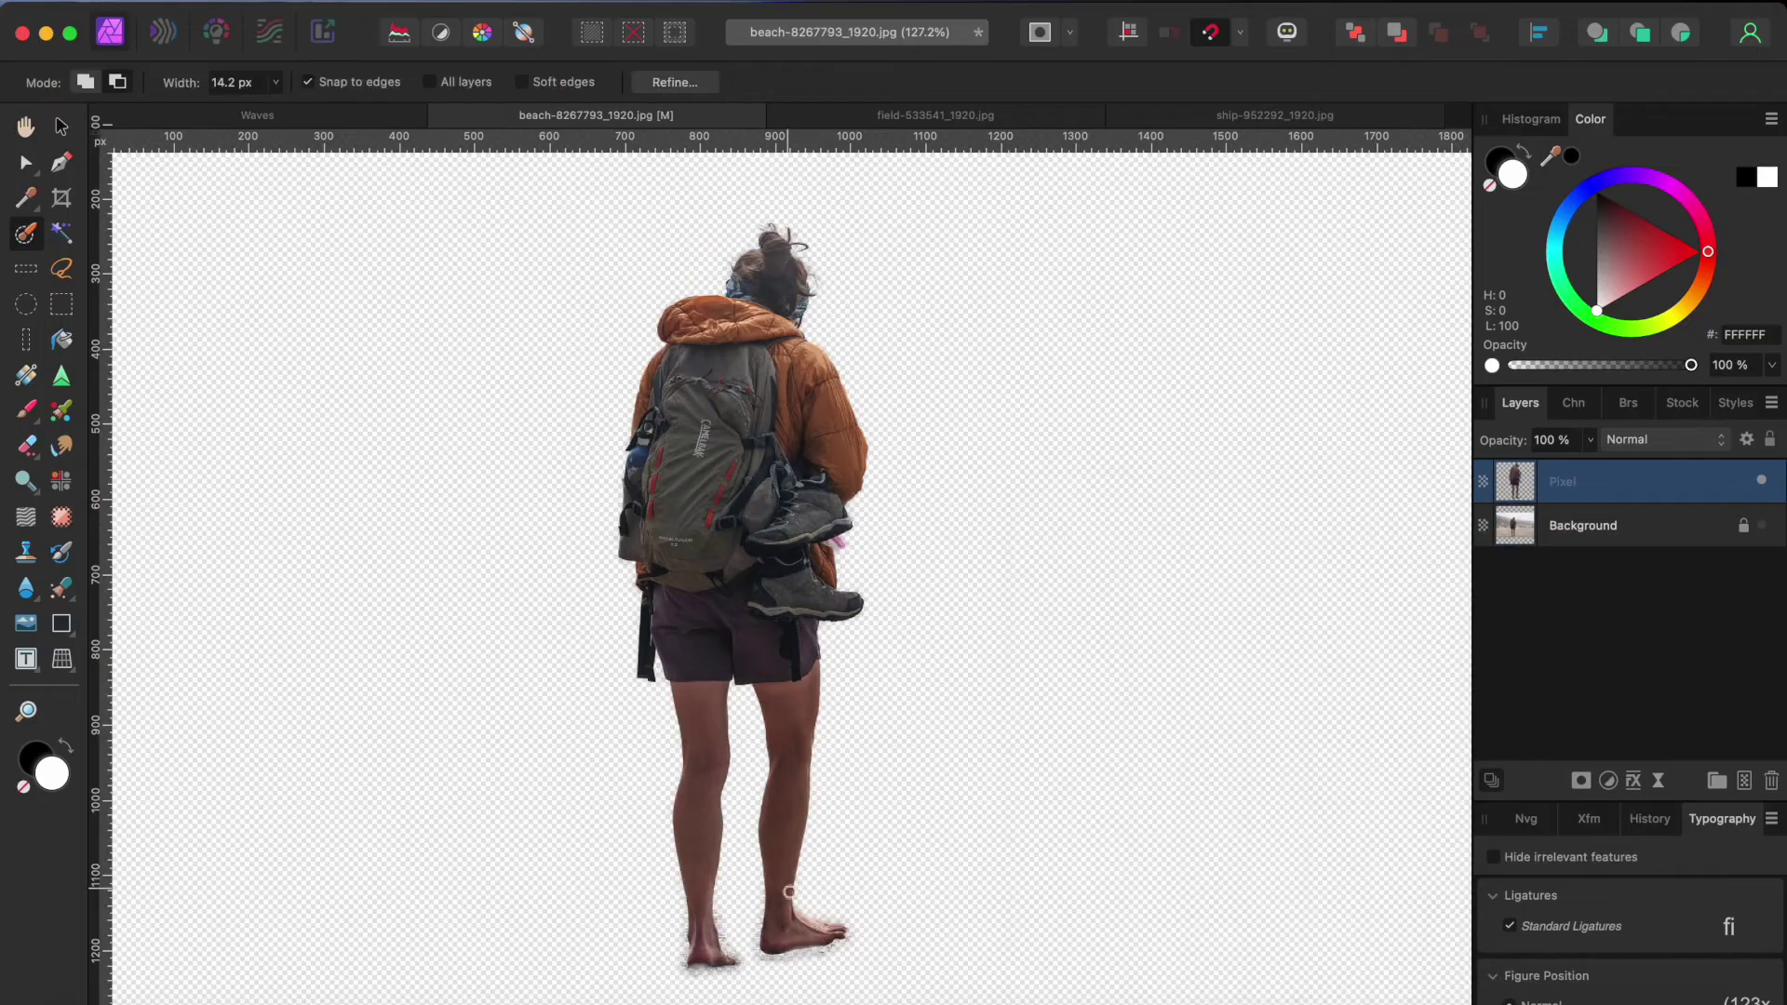
Step: Draw a freehand polygon outline around the legs and the sandy fringe below the bare feet
scroll(789, 891, "up", 6)
key("l")
left_click_drag(607, 503, 632, 720)
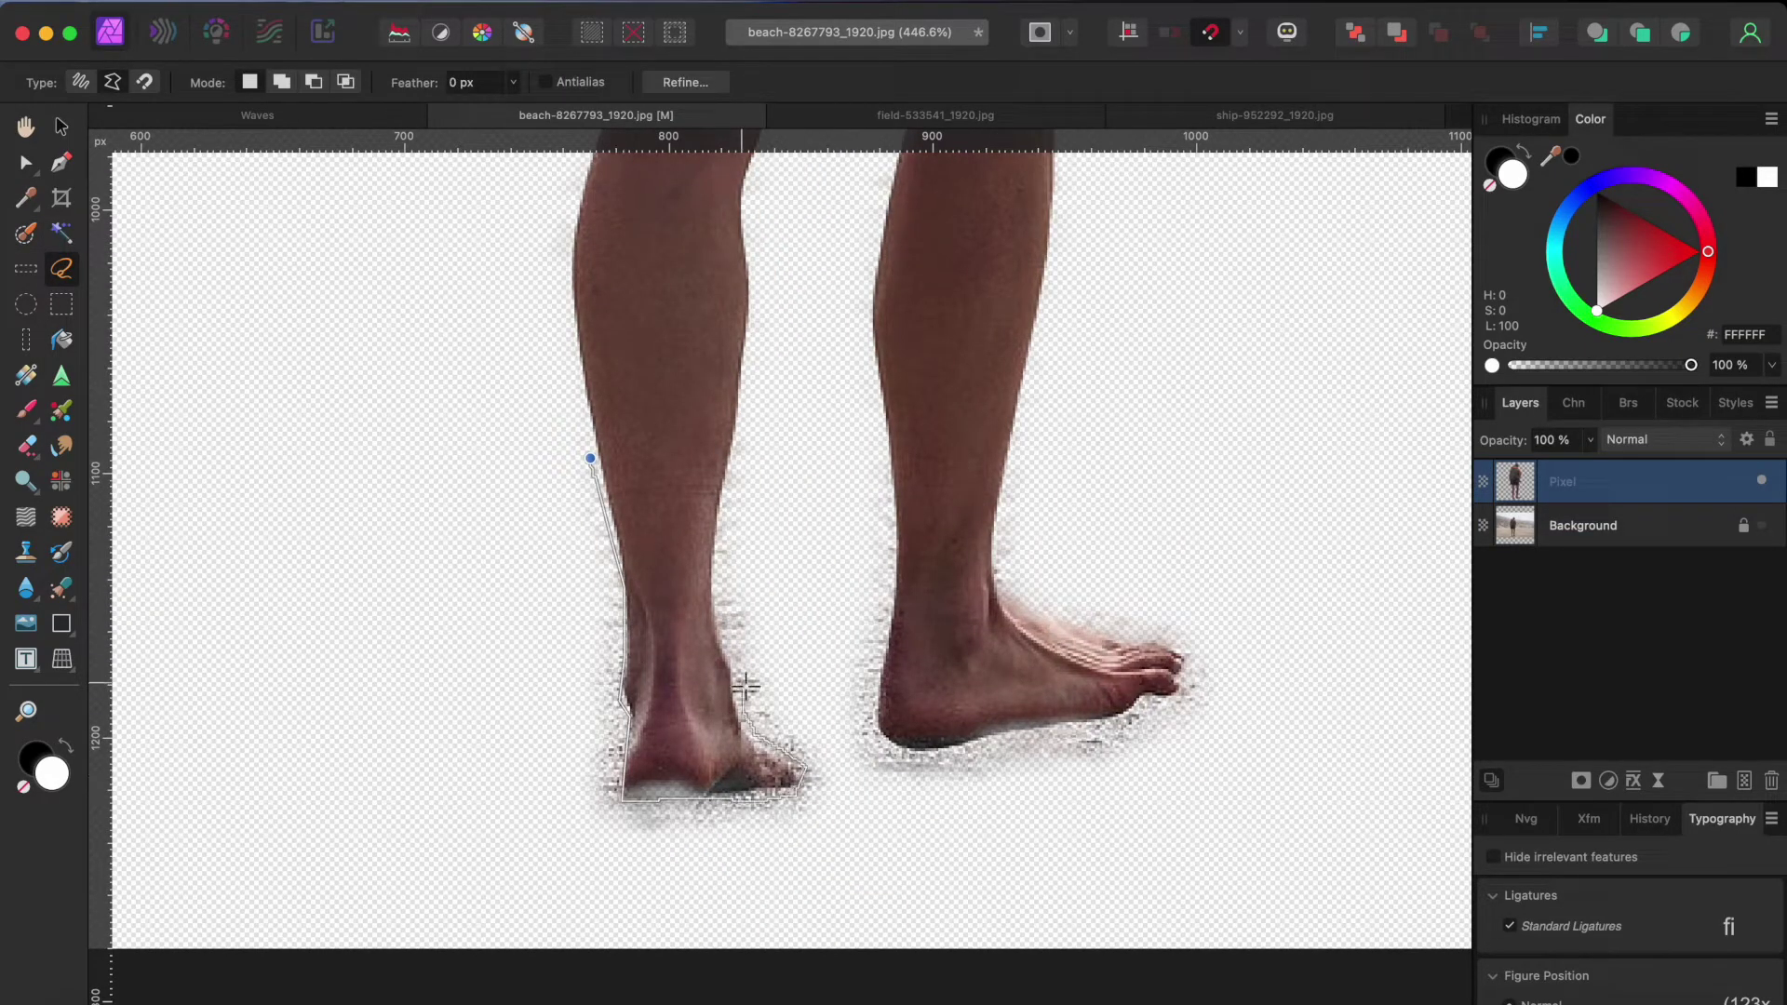
mouse_move(744, 687)
left_mouse_down()
mouse_move(722, 613)
mouse_move(761, 435)
left_mouse_up()
mouse_move(885, 479)
left_mouse_down()
mouse_move(879, 671)
mouse_move(896, 756)
mouse_move(965, 752)
left_mouse_up()
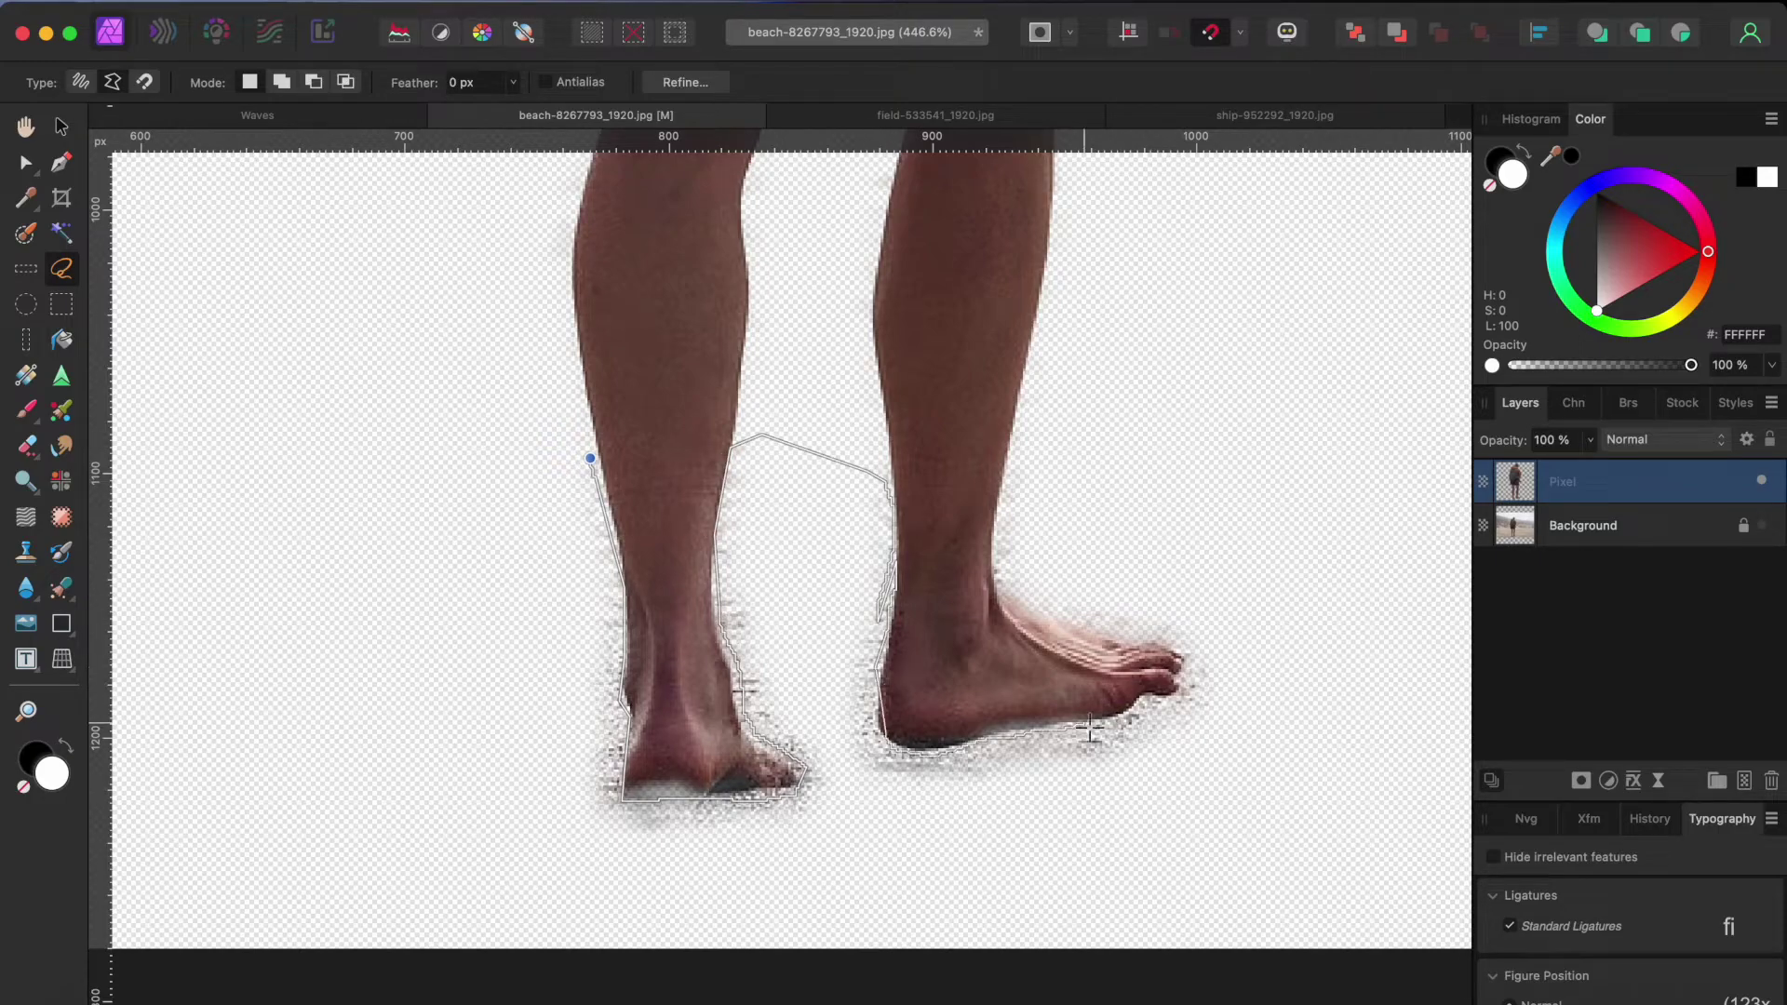
mouse_move(1161, 642)
left_mouse_down()
mouse_move(1003, 578)
mouse_move(1000, 488)
mouse_move(1002, 525)
mouse_move(1024, 382)
left_mouse_up()
left_click(1263, 446)
left_click(1329, 814)
left_click(1145, 966)
left_click(497, 871)
left_click(511, 367)
left_click(590, 458)
Step: Delete the enclosed fringe and clear the selection
key("Delete")
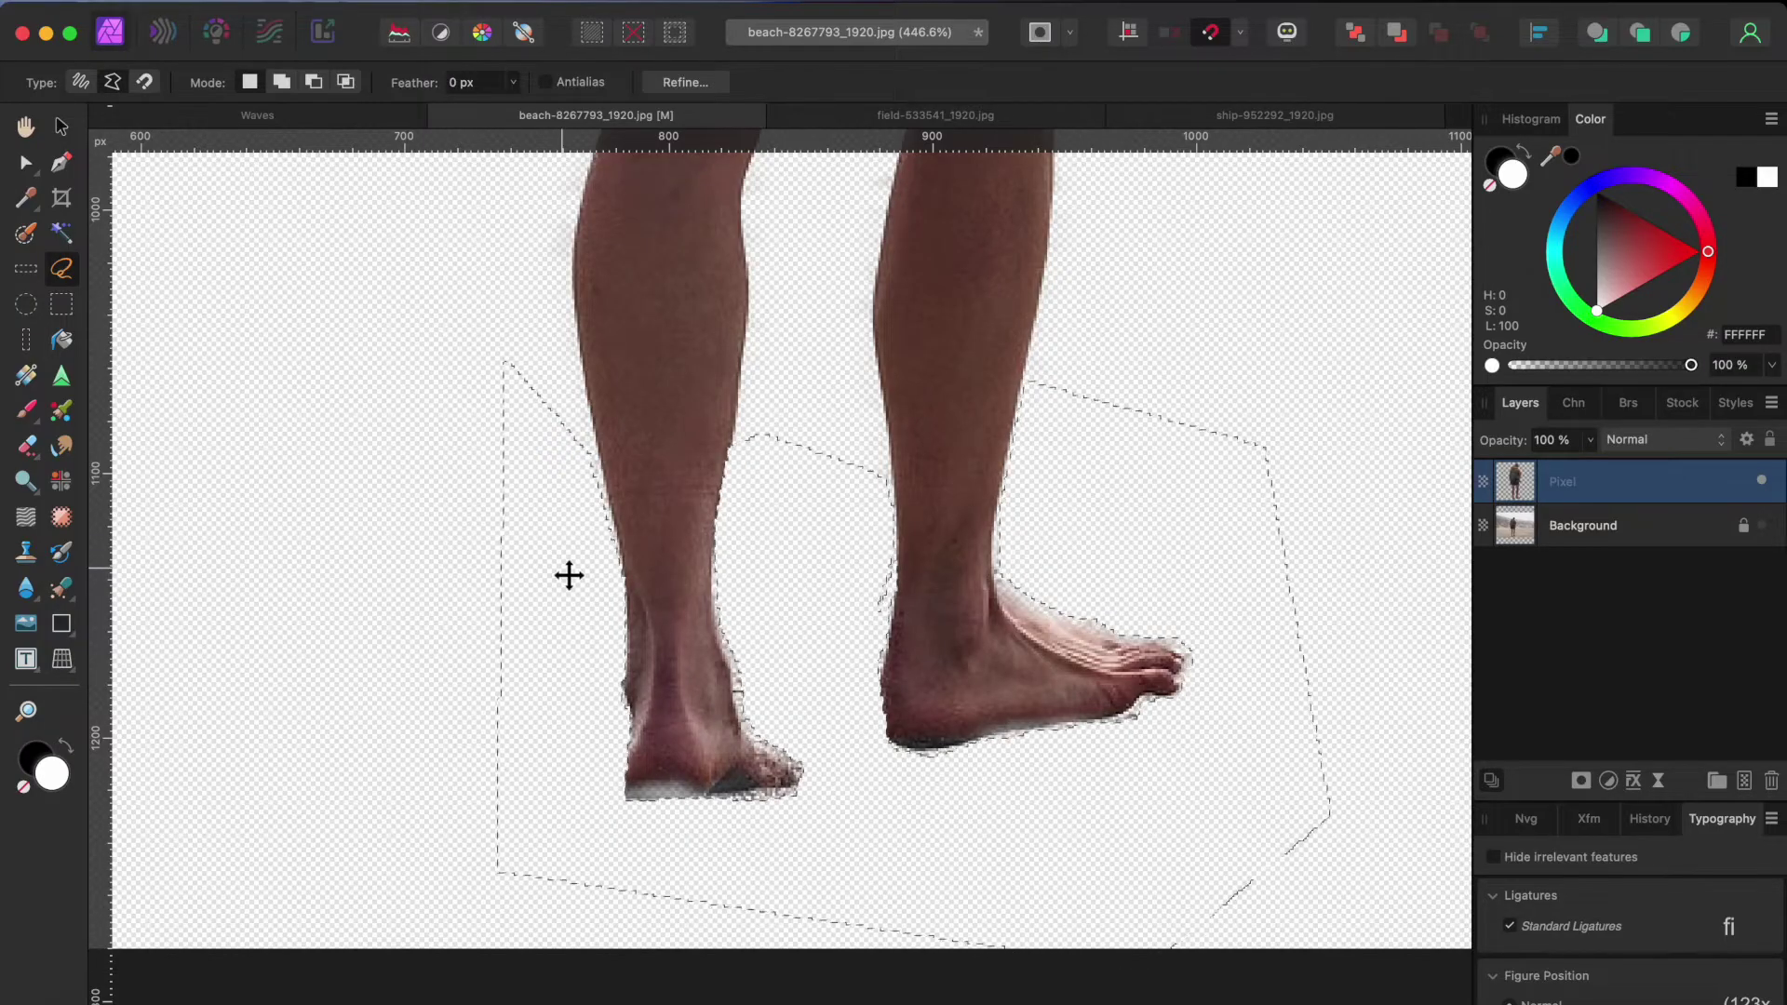
key("super+d")
scroll(781, 703, "down", 3)
scroll(782, 703, "down", 4)
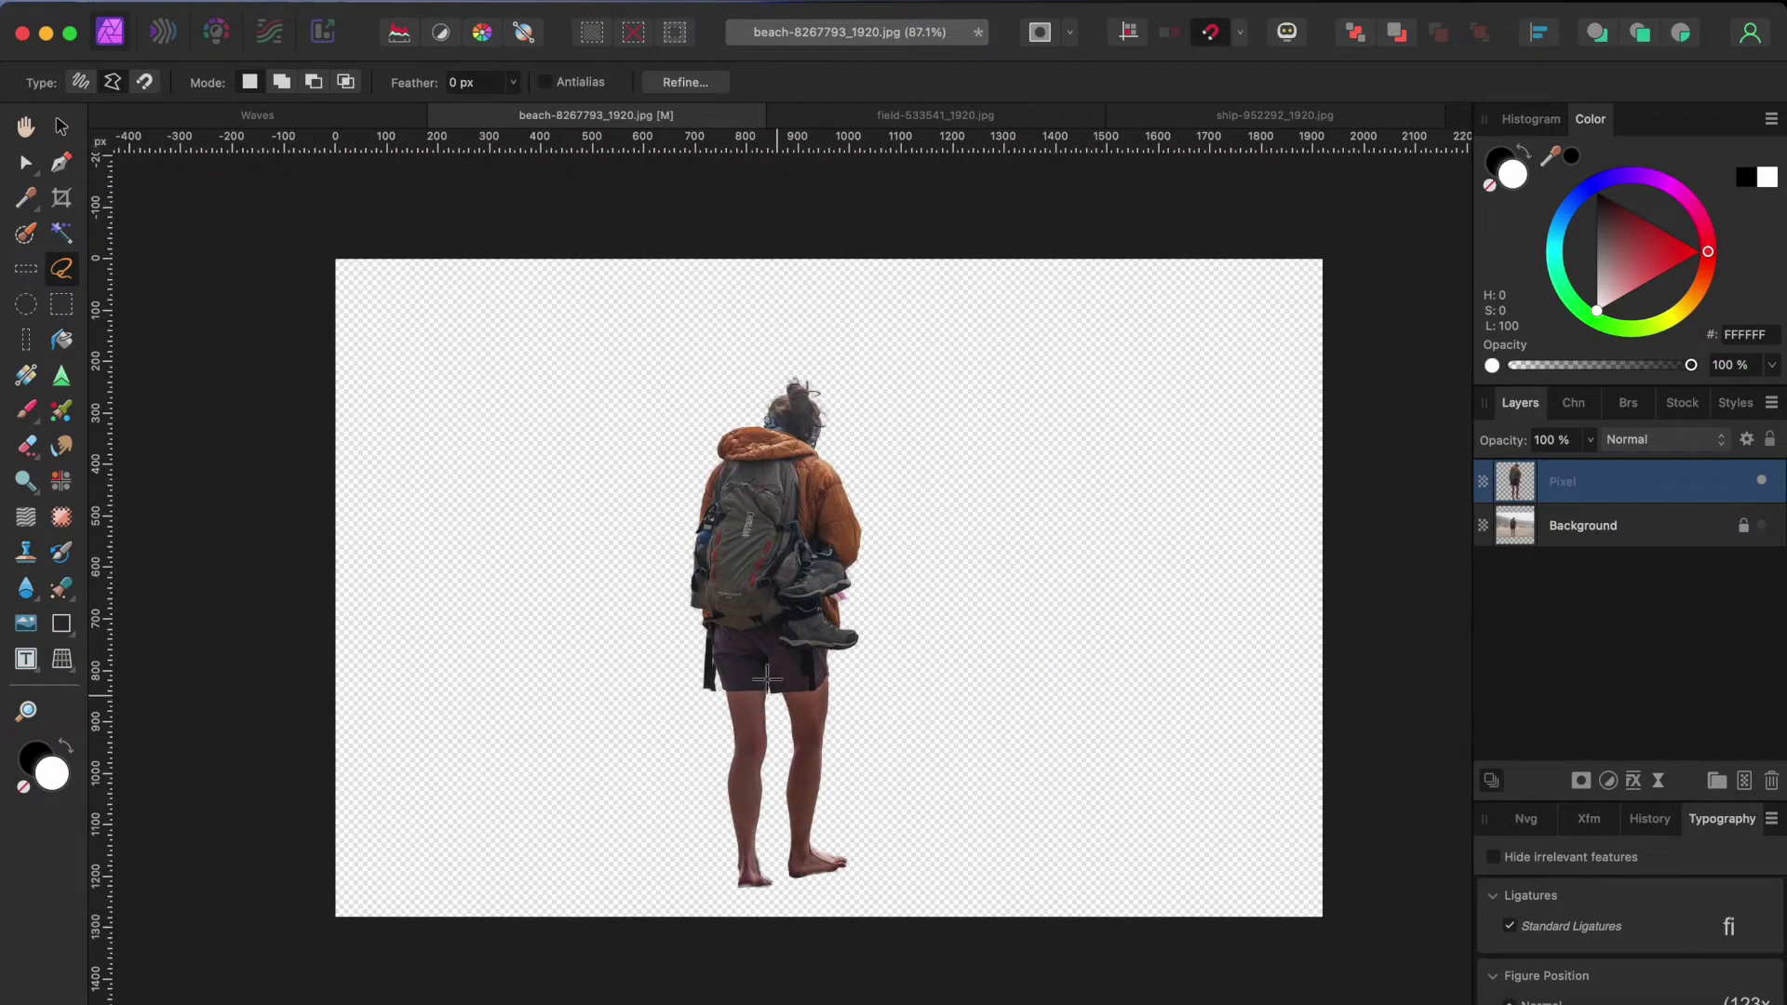
left_click(61, 127)
Step: Show the Assets panel and add the cut-out hiker to the People category
left_click(1120, 5)
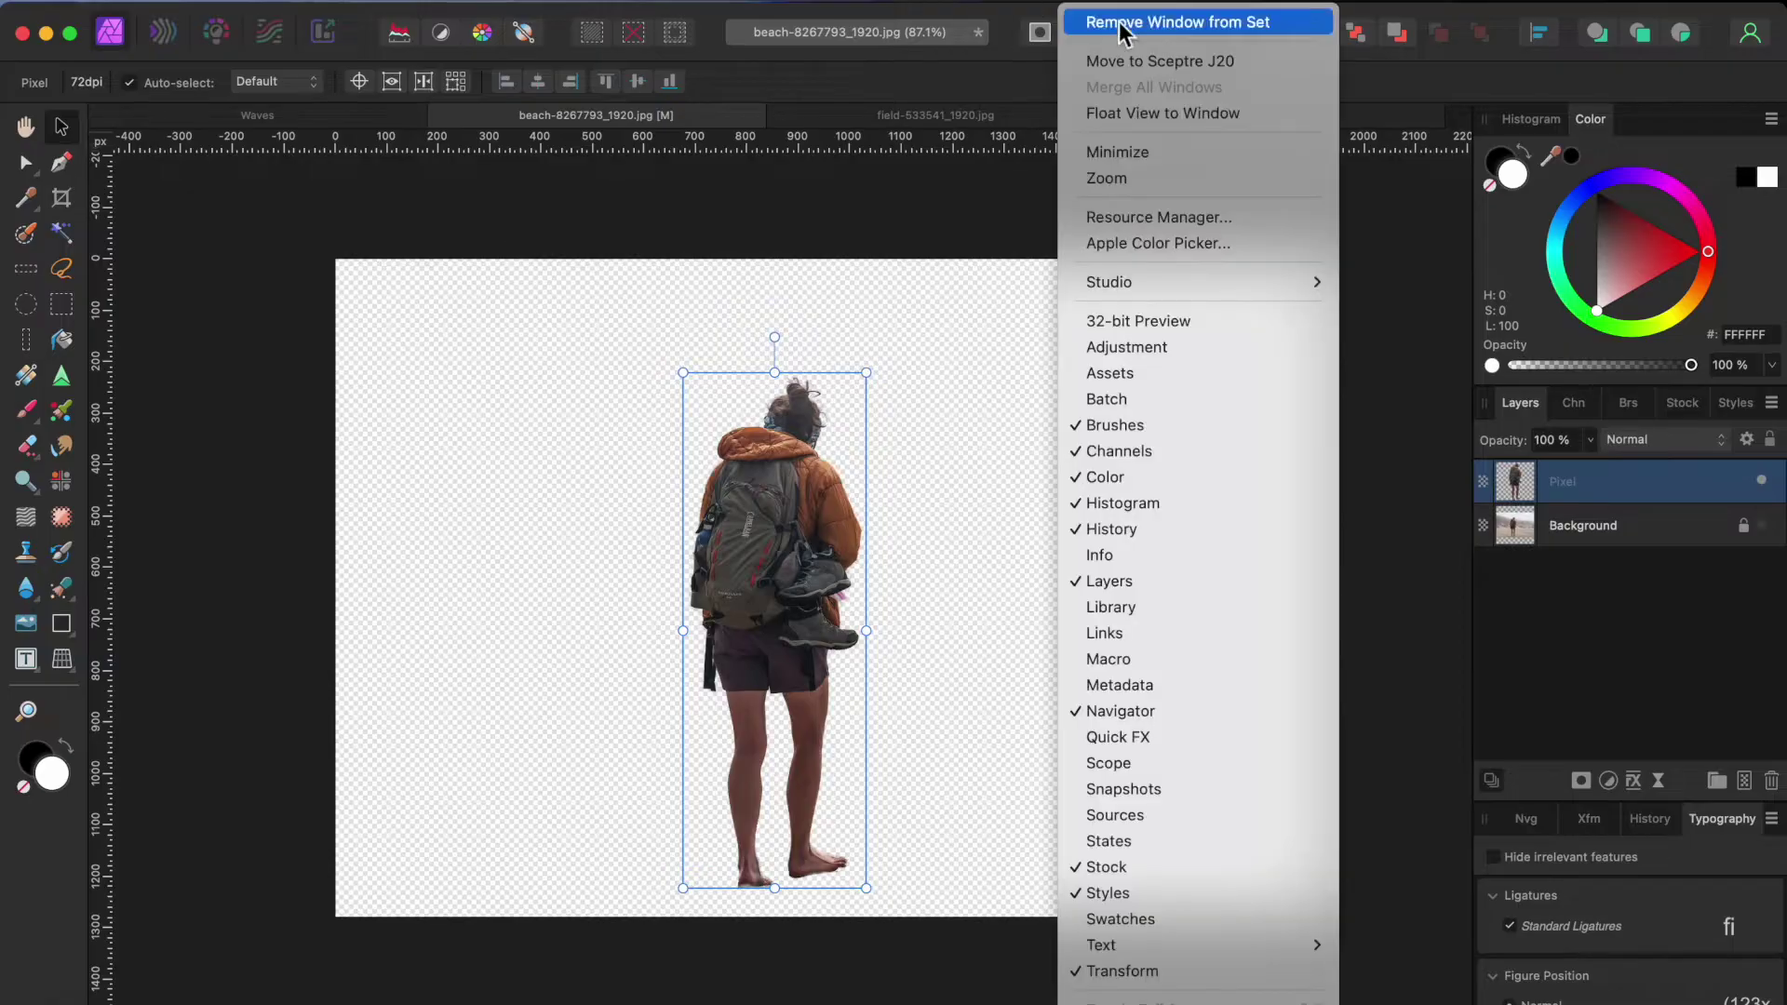
left_click(1142, 378)
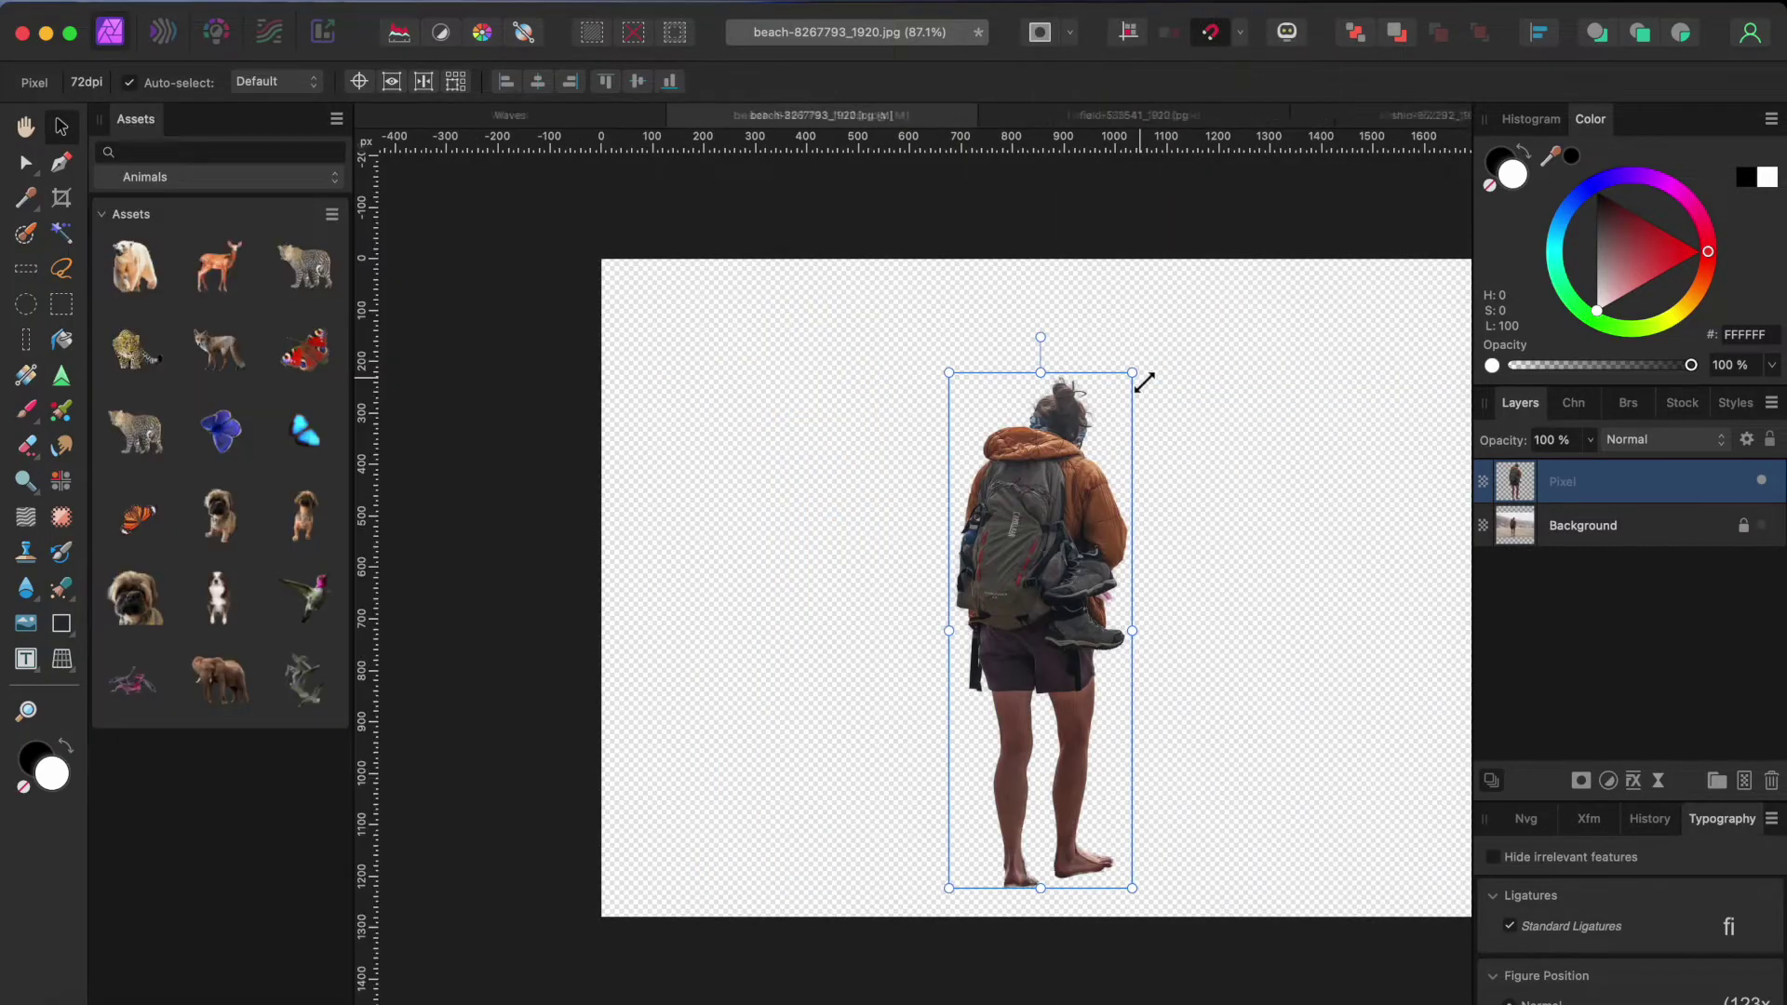
left_click(164, 177)
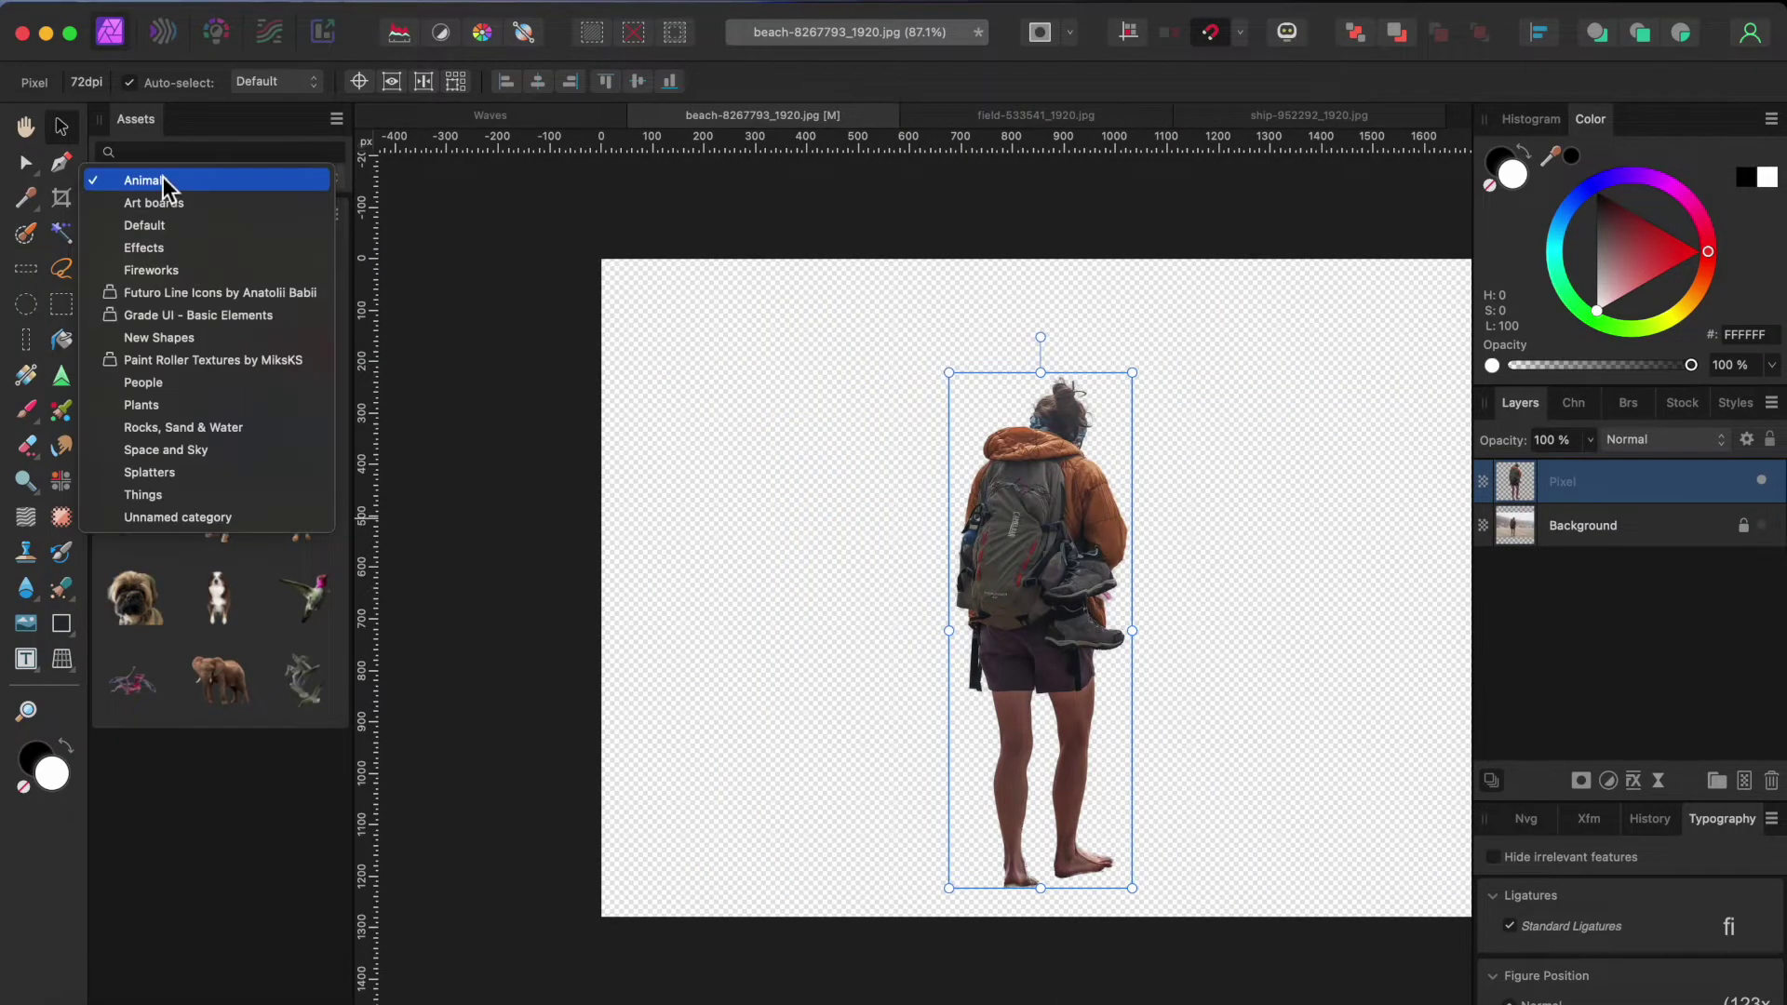
left_click(183, 380)
left_click_drag(1065, 635, 277, 616)
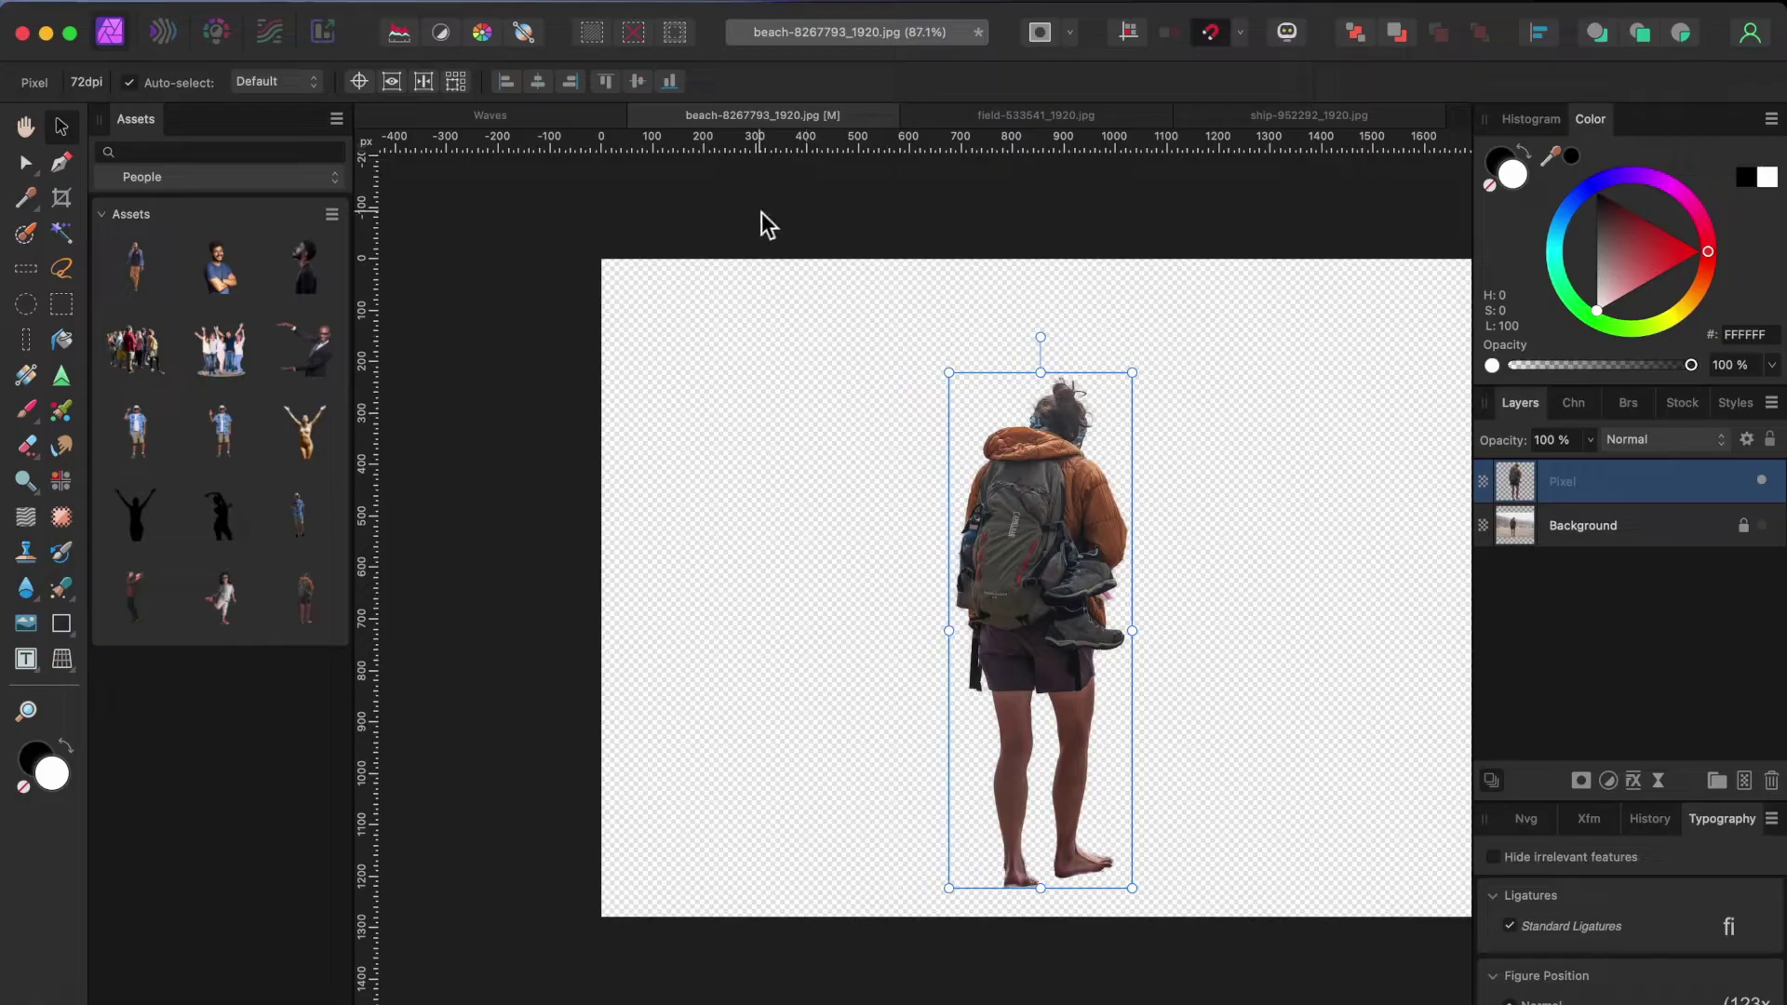
Step: In the ship photo, brush-select the sails and hull with an enlarged brush
left_click(1351, 115)
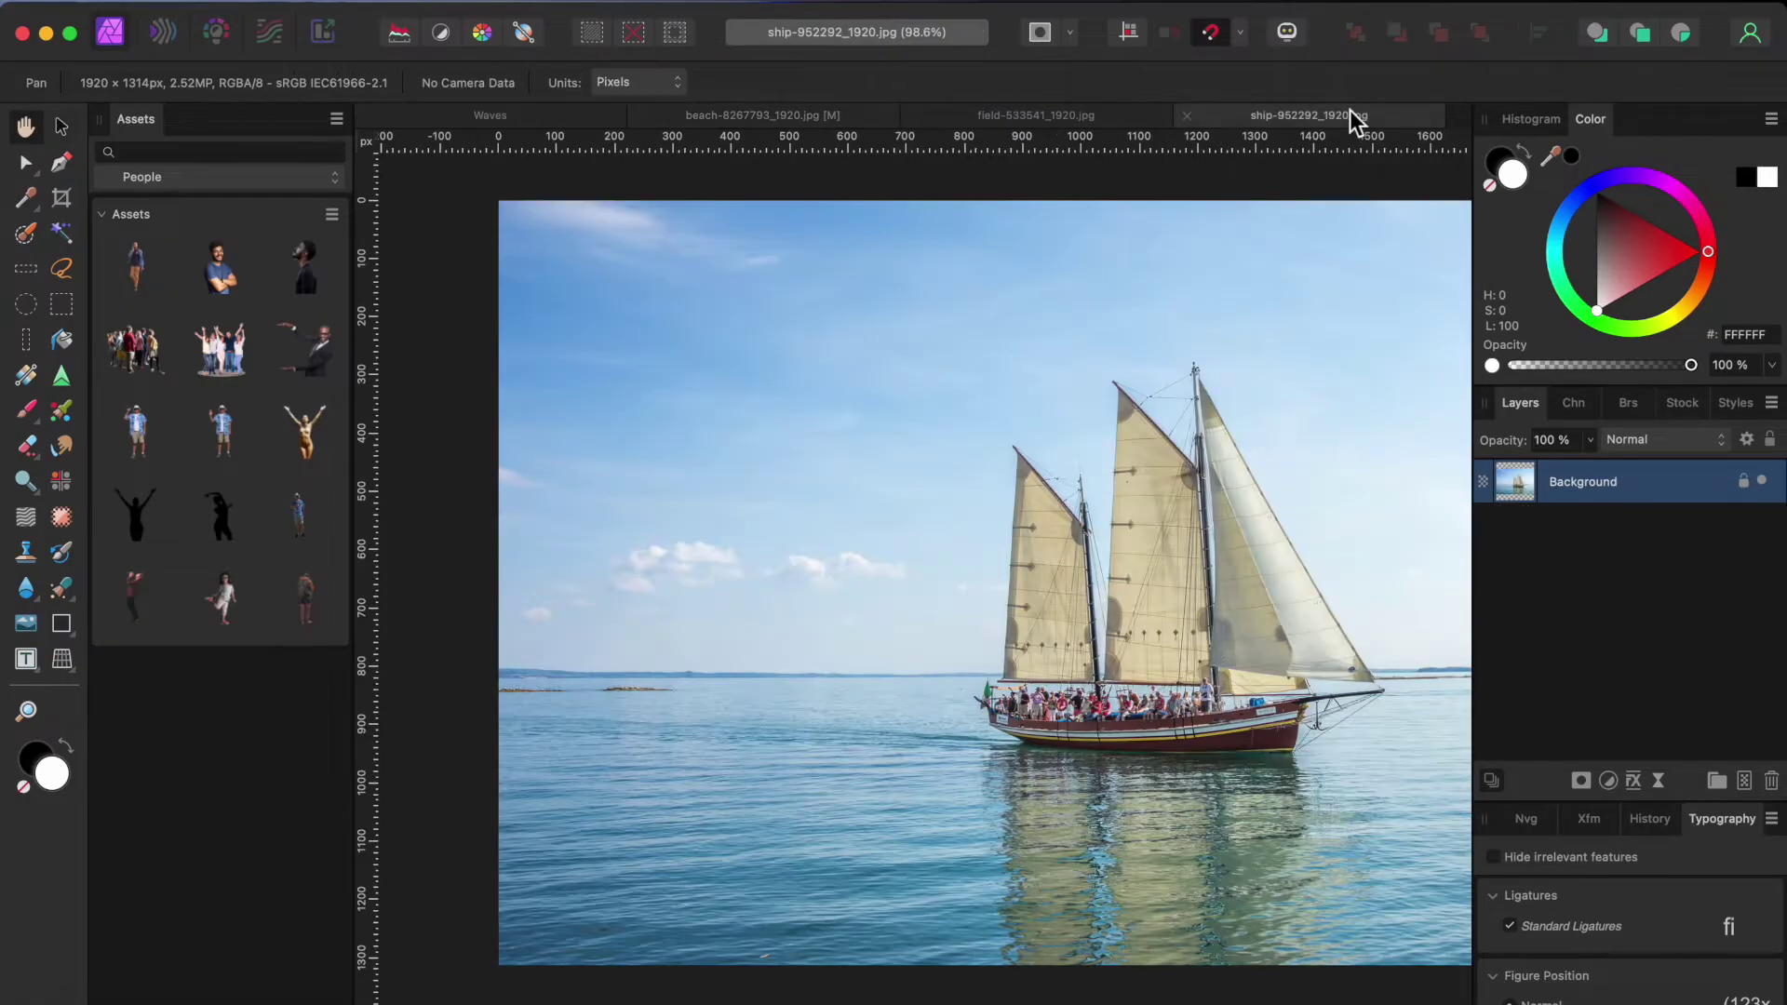
key("w")
key("bracketright")
key("bracketright")
mouse_move(1054, 642)
left_mouse_down()
mouse_move(940, 540)
mouse_move(977, 354)
left_mouse_up()
scroll(917, 502, "up", 3)
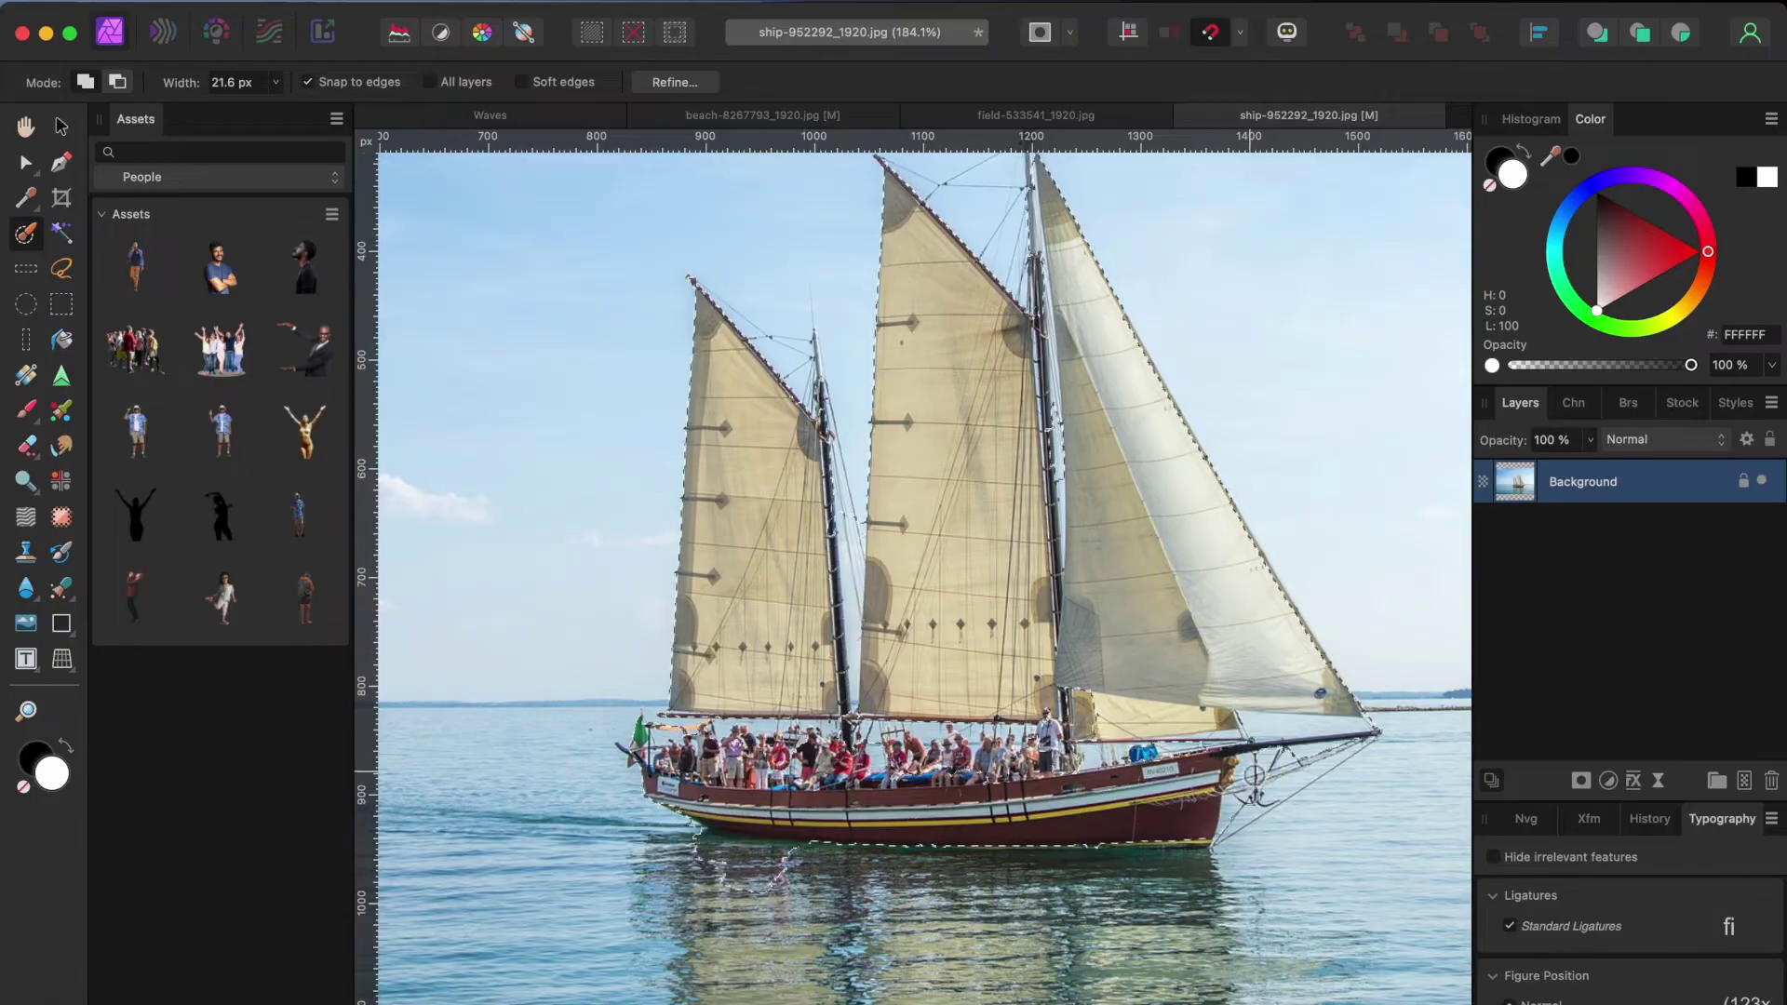
scroll(810, 484, "down", 2)
scroll(797, 441, "down", 3)
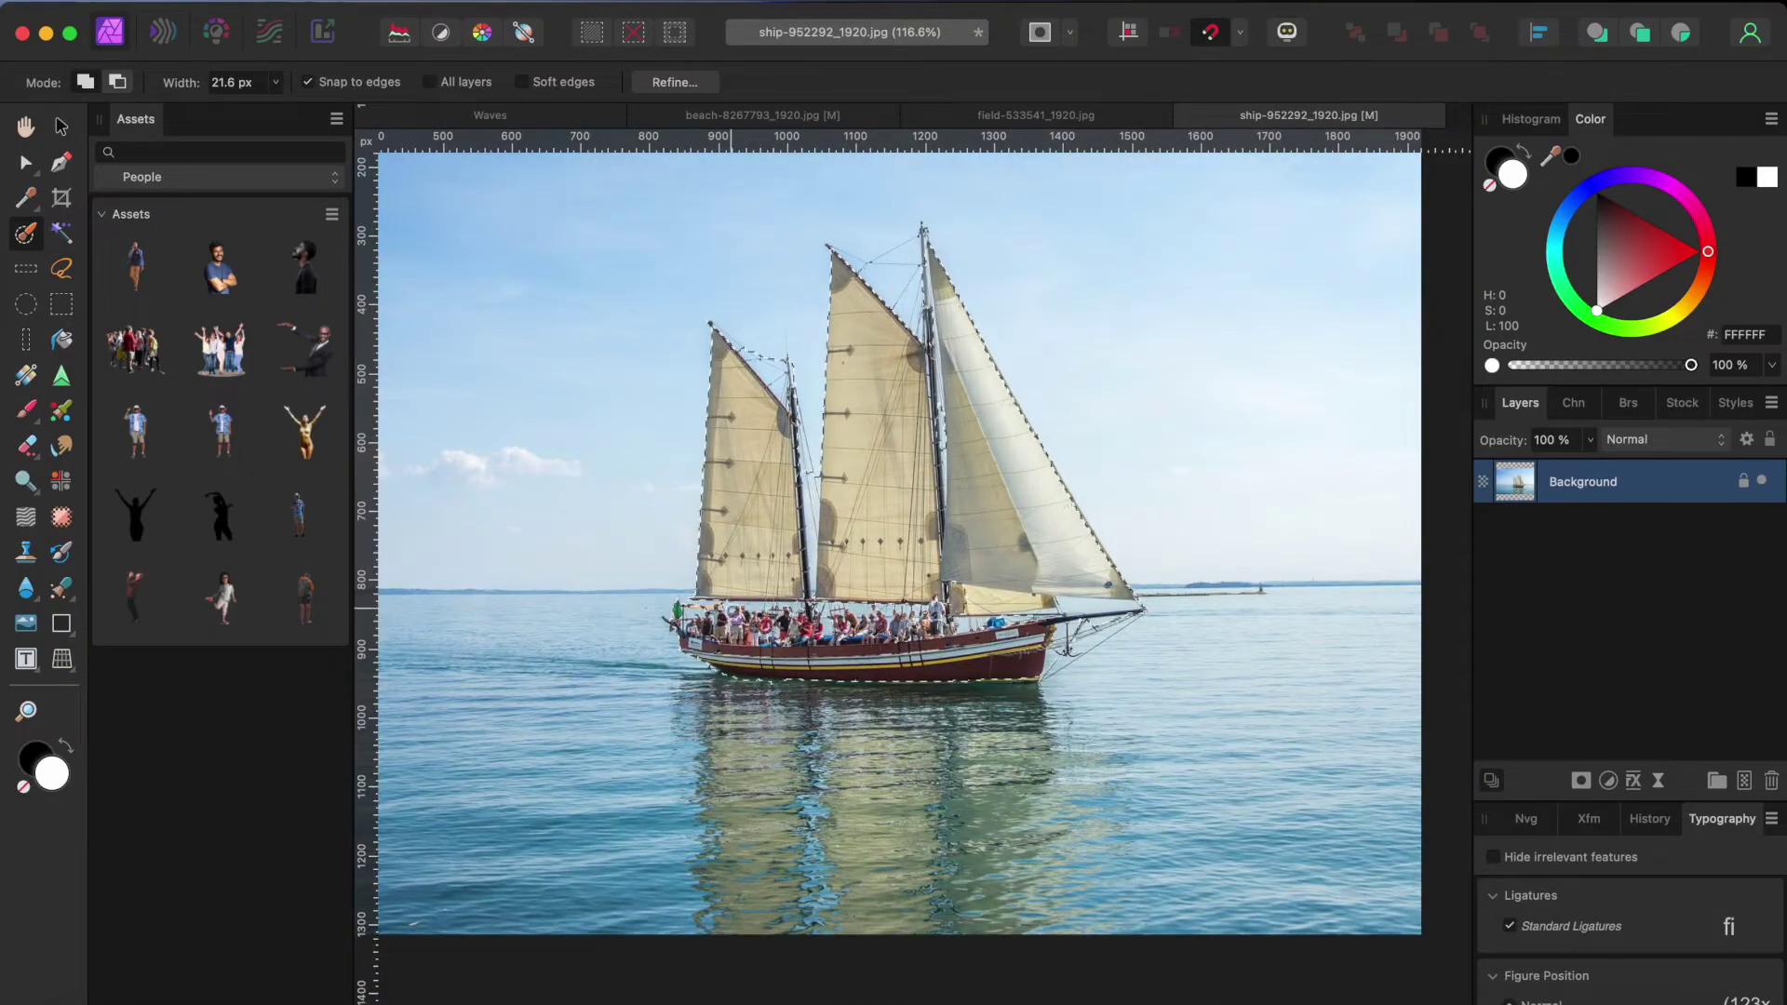
Step: Refine the ship selection's edges with a smaller brush, outputting to a new layer
left_click(675, 82)
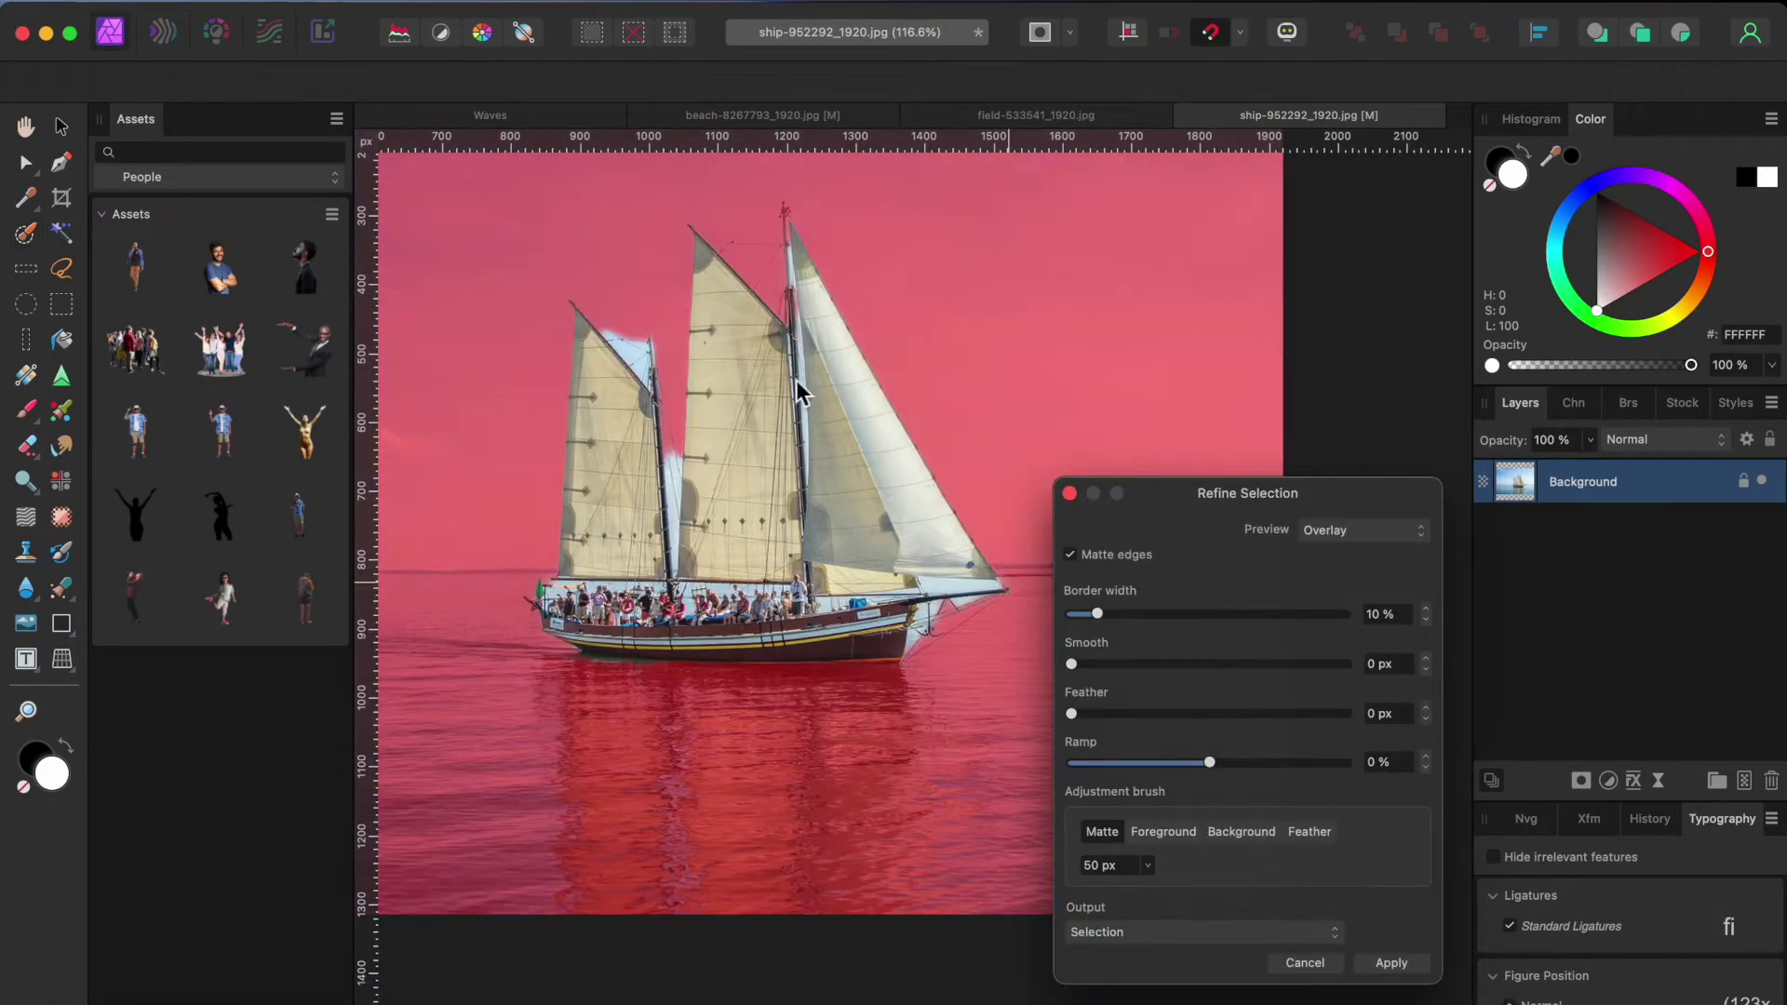
key("bracketleft")
key("bracketleft")
key("bracketleft")
scroll(583, 603, "up", 5)
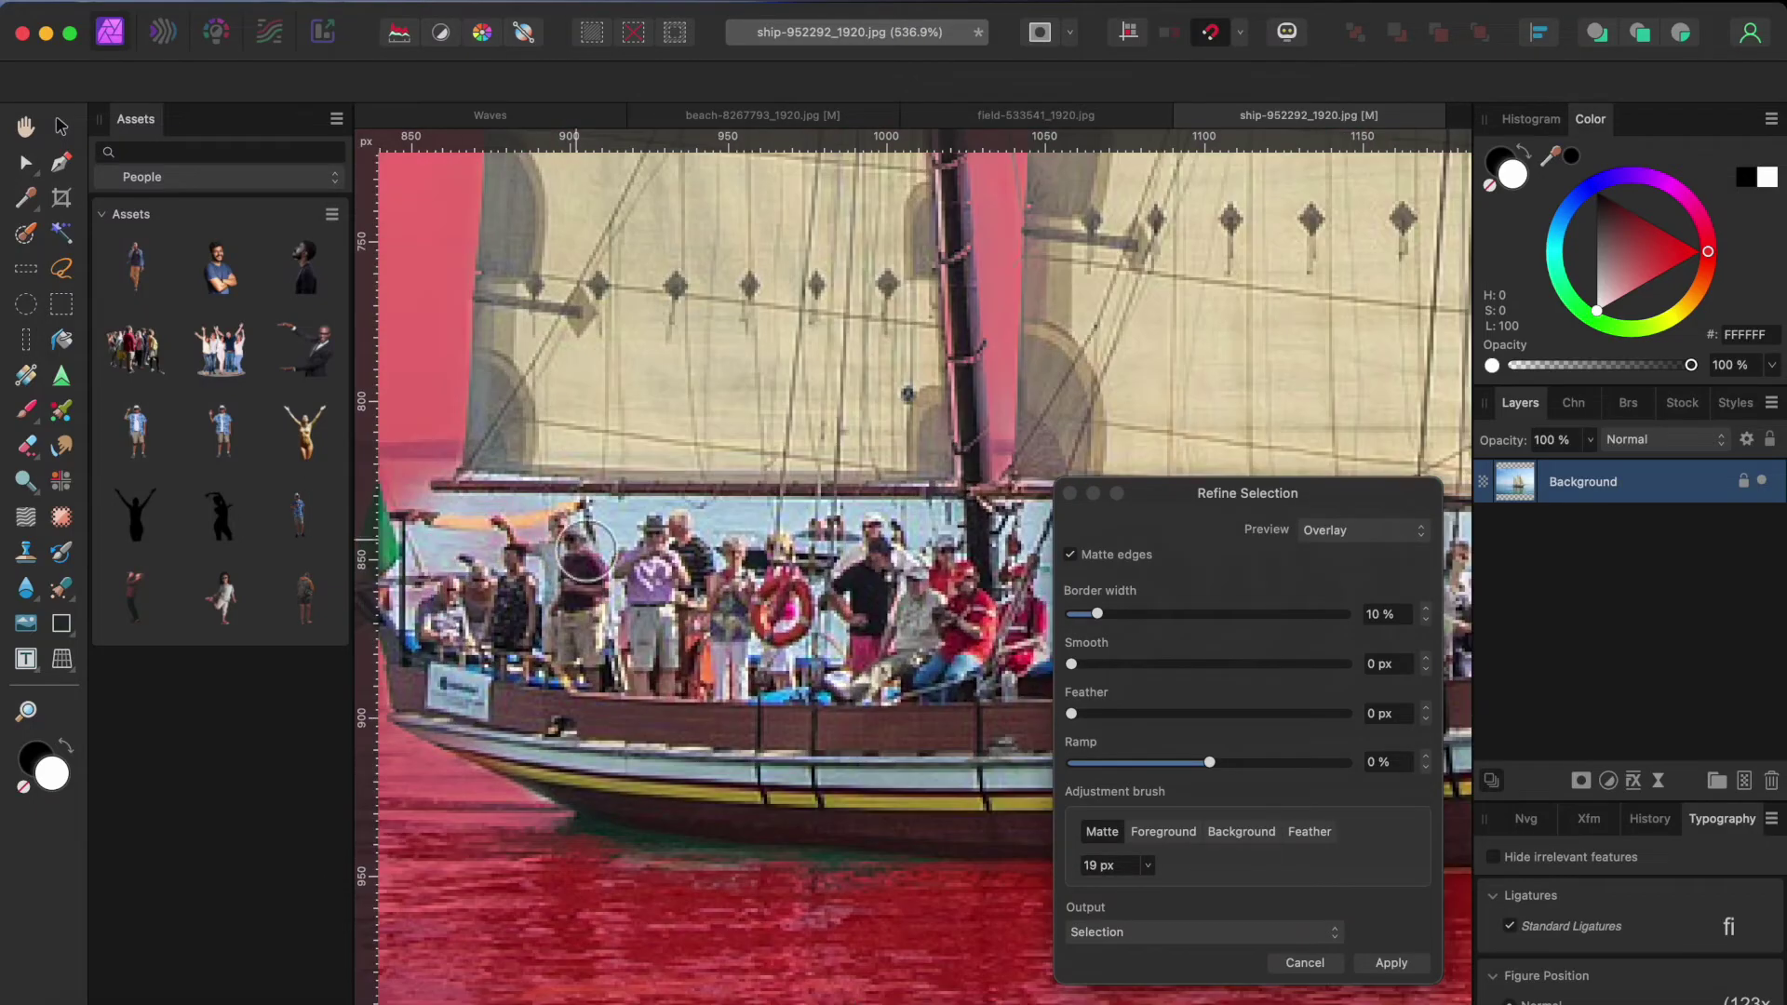
scroll(587, 551, "down", 5)
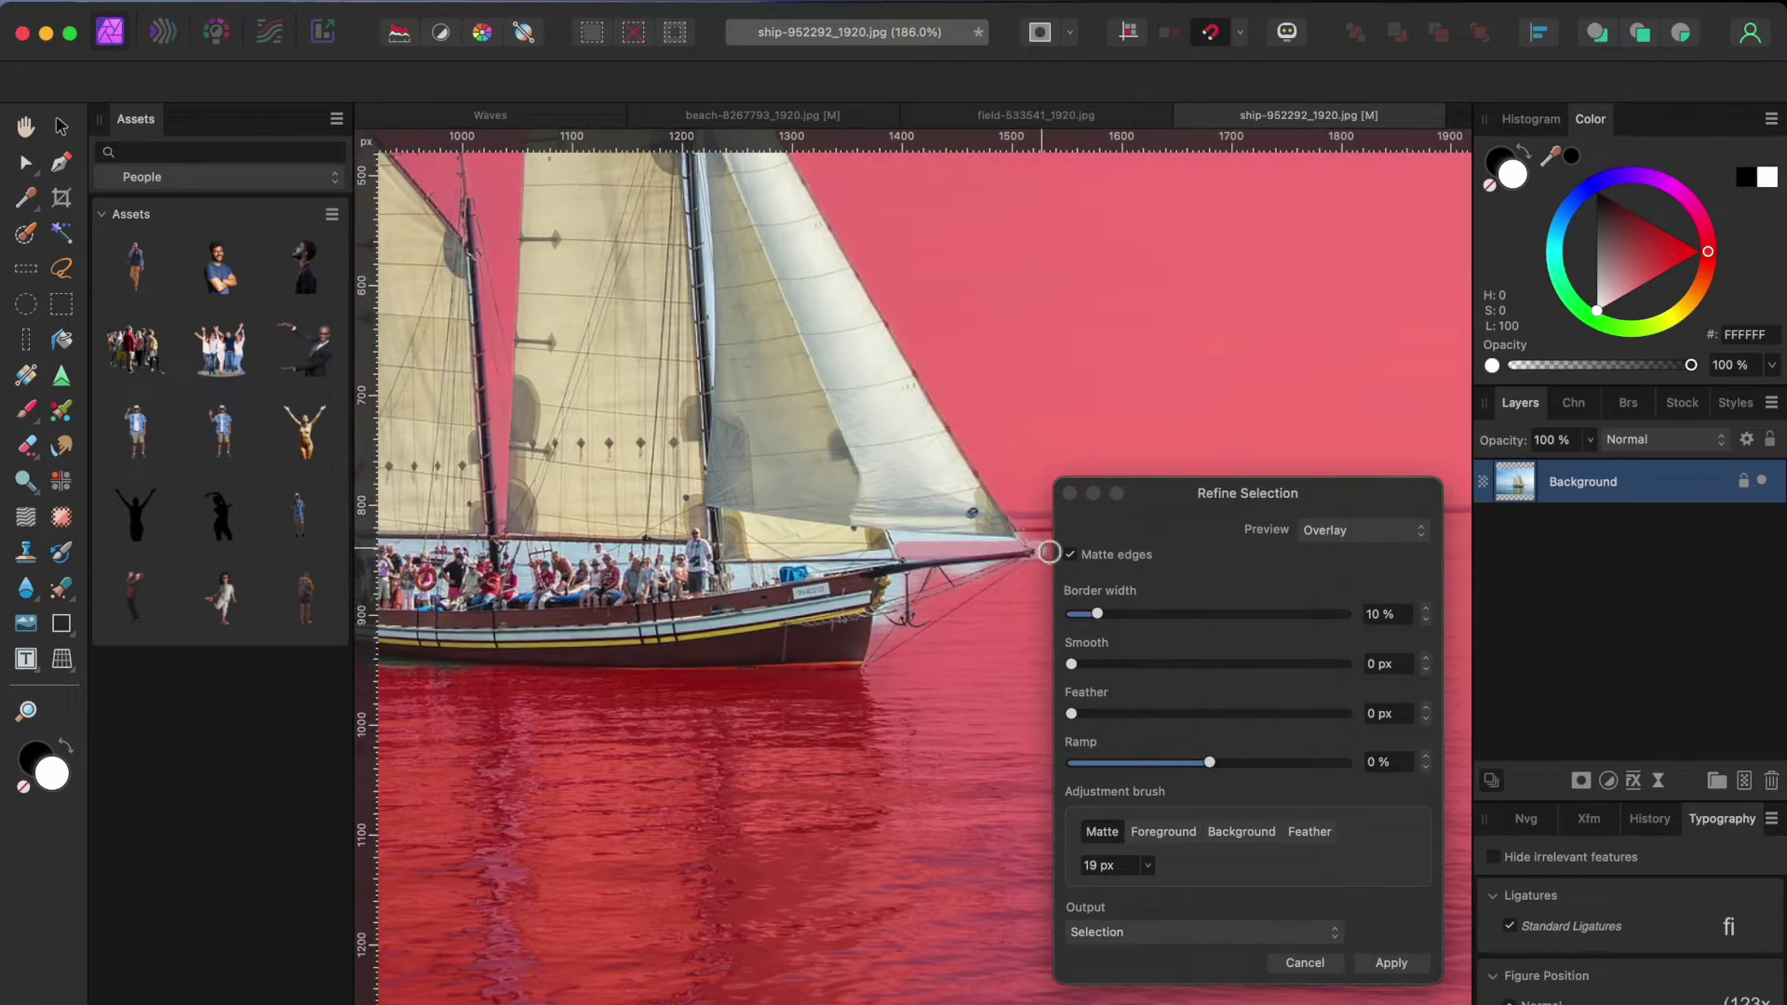
scroll(989, 698, "down", 3)
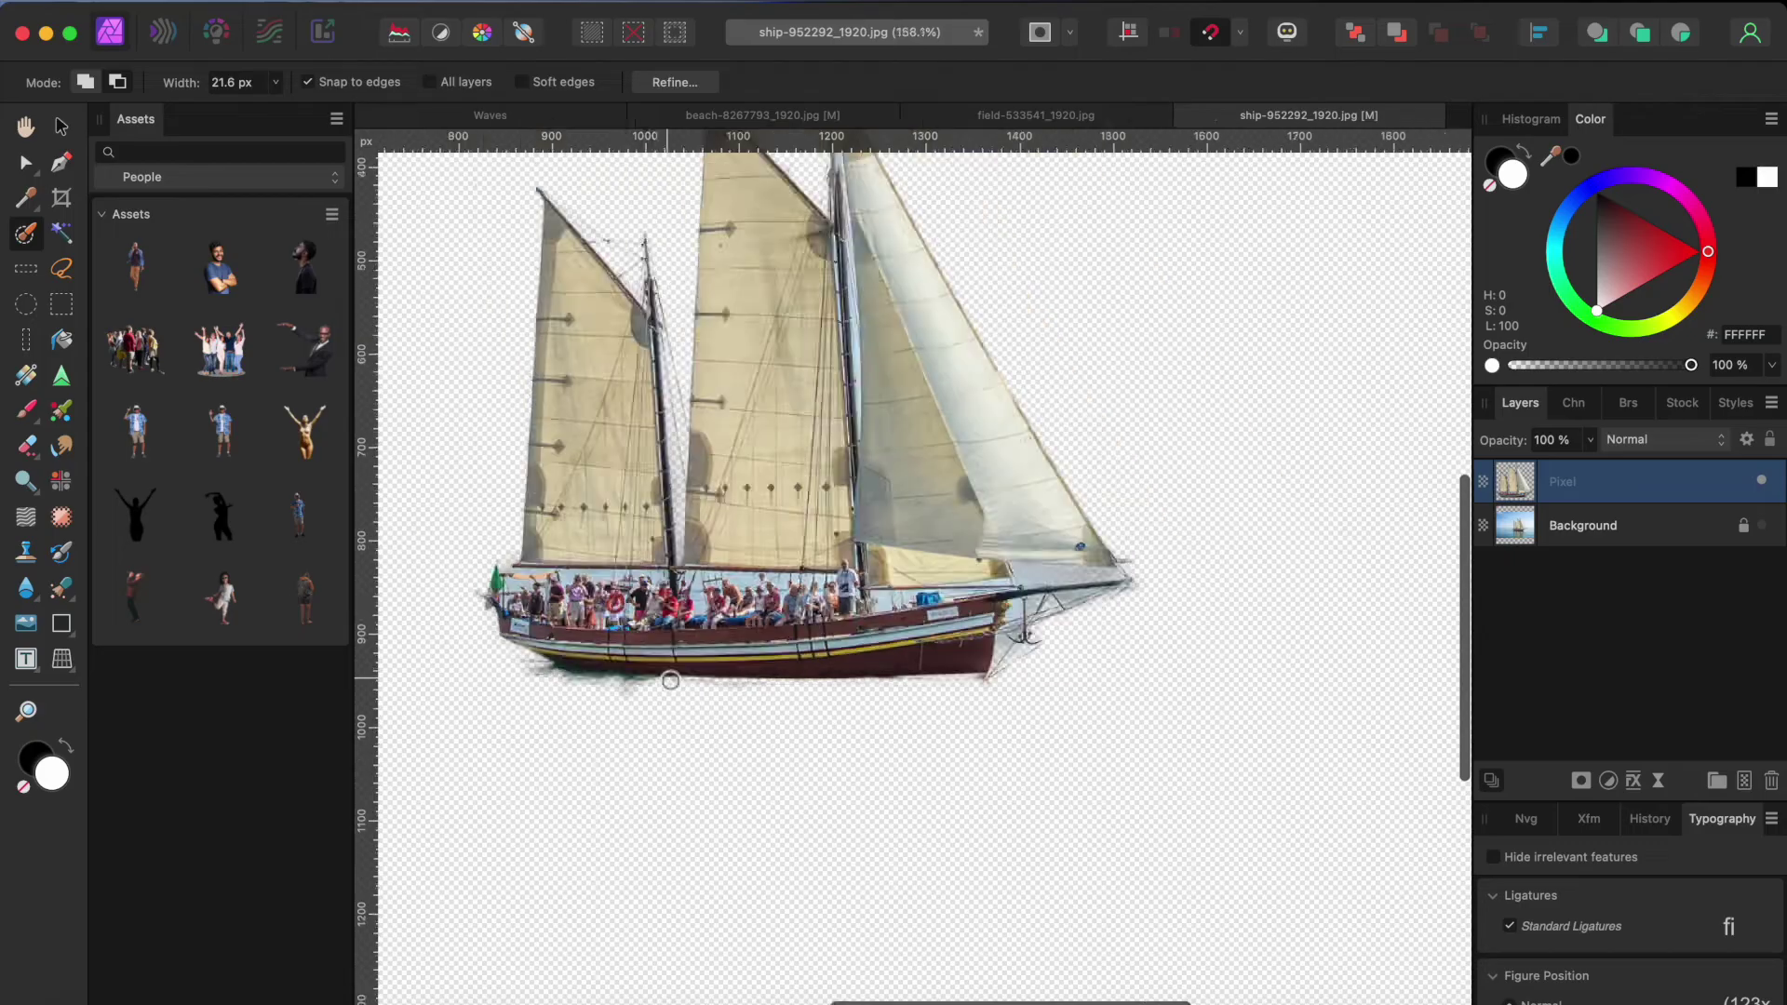
scroll(470, 359, "up", 2)
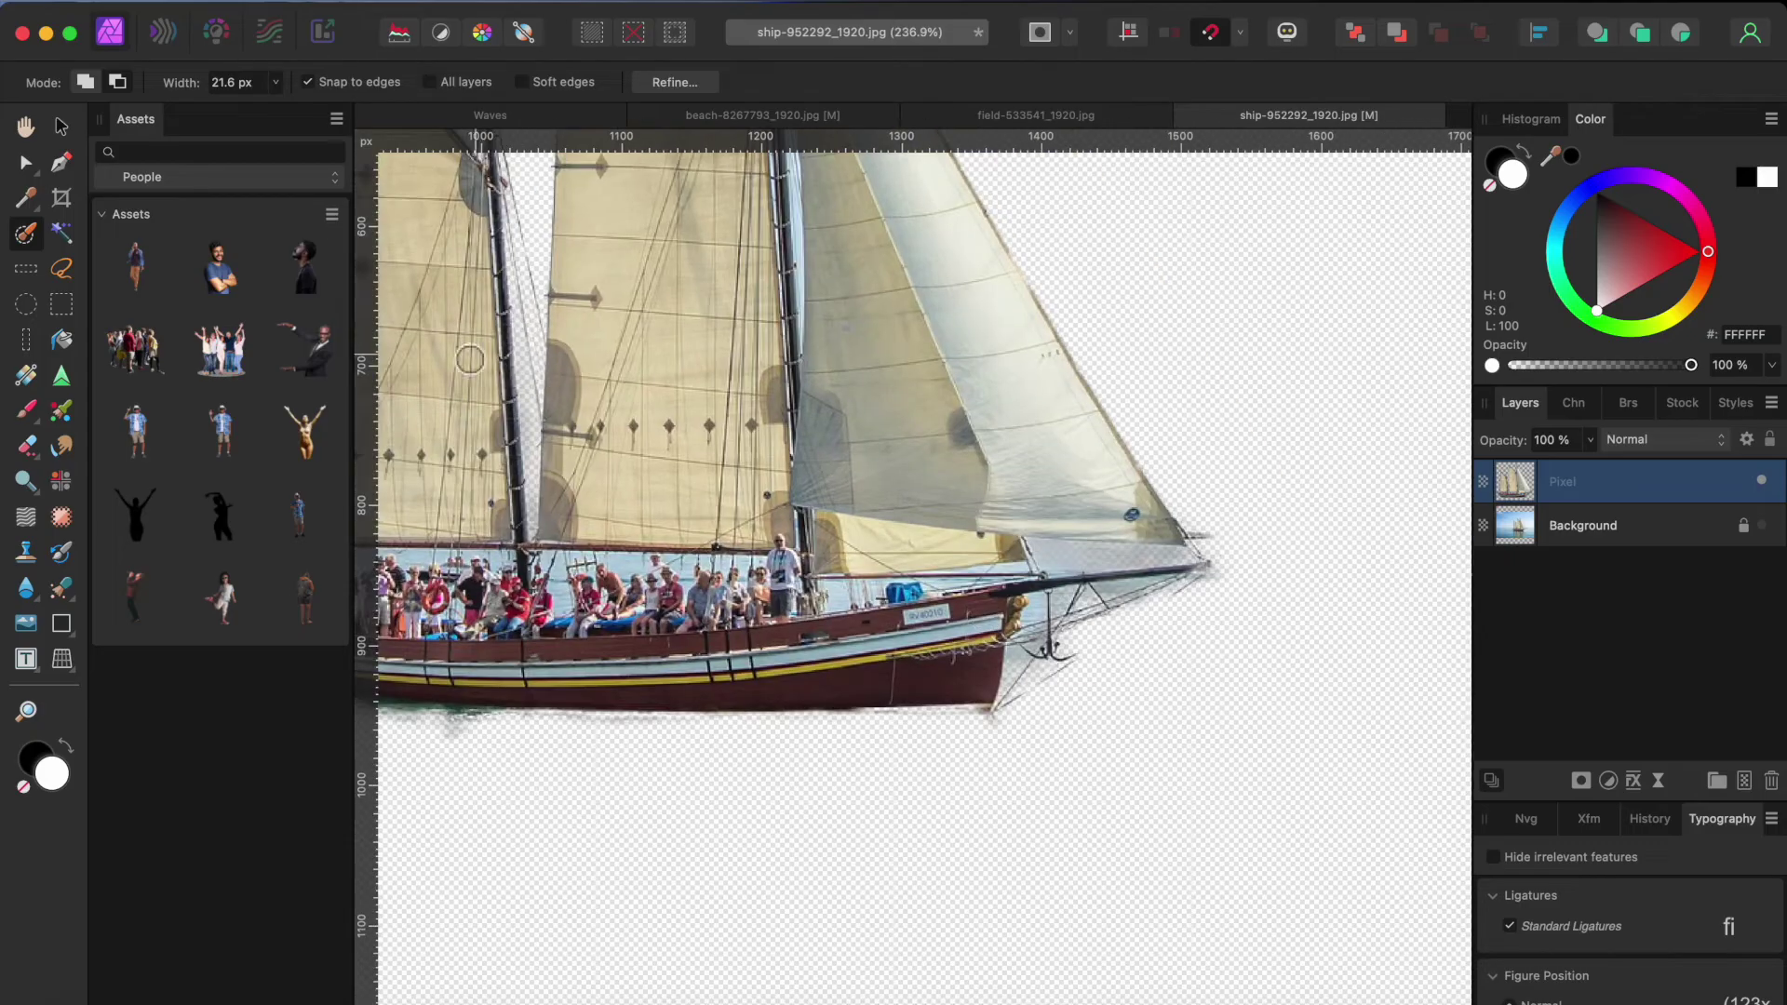
Step: Freehand-outline the leftover area by the bow to clean up the cut-out
key("l")
left_click(1216, 564)
left_click(1218, 650)
scroll(1209, 698, "left", 4)
left_click(1166, 806)
left_click(1179, 702)
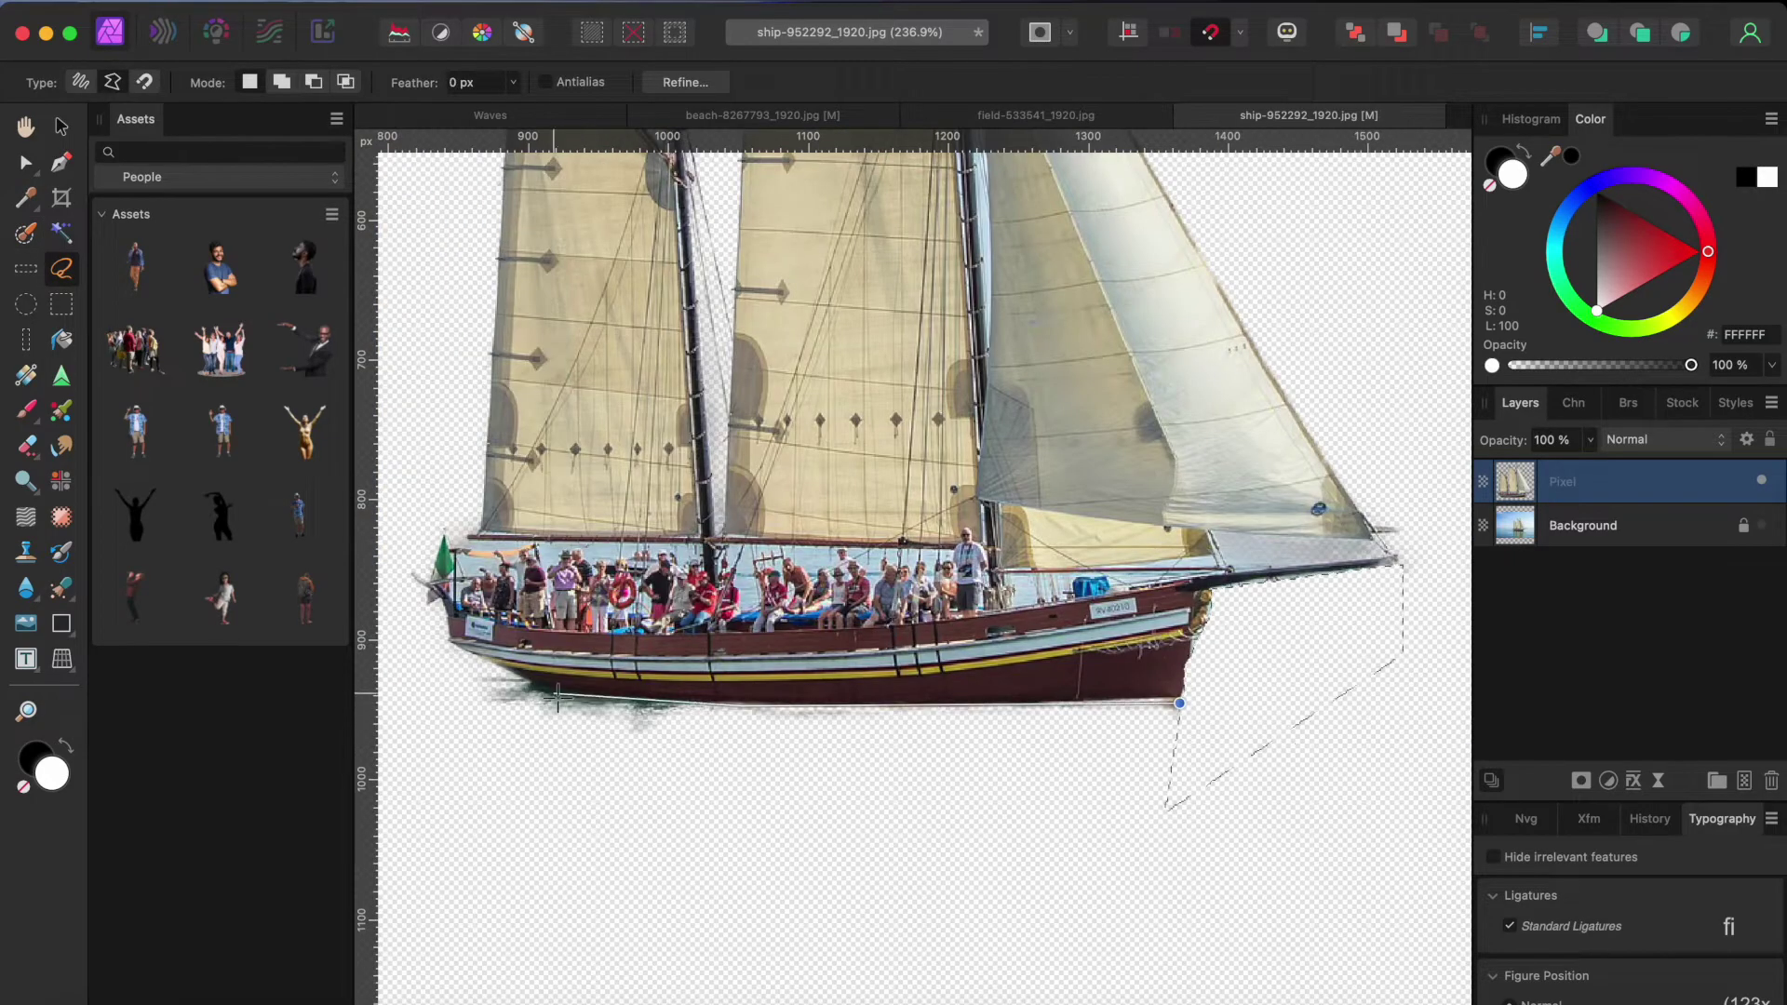
scroll(864, 416, "up", 6)
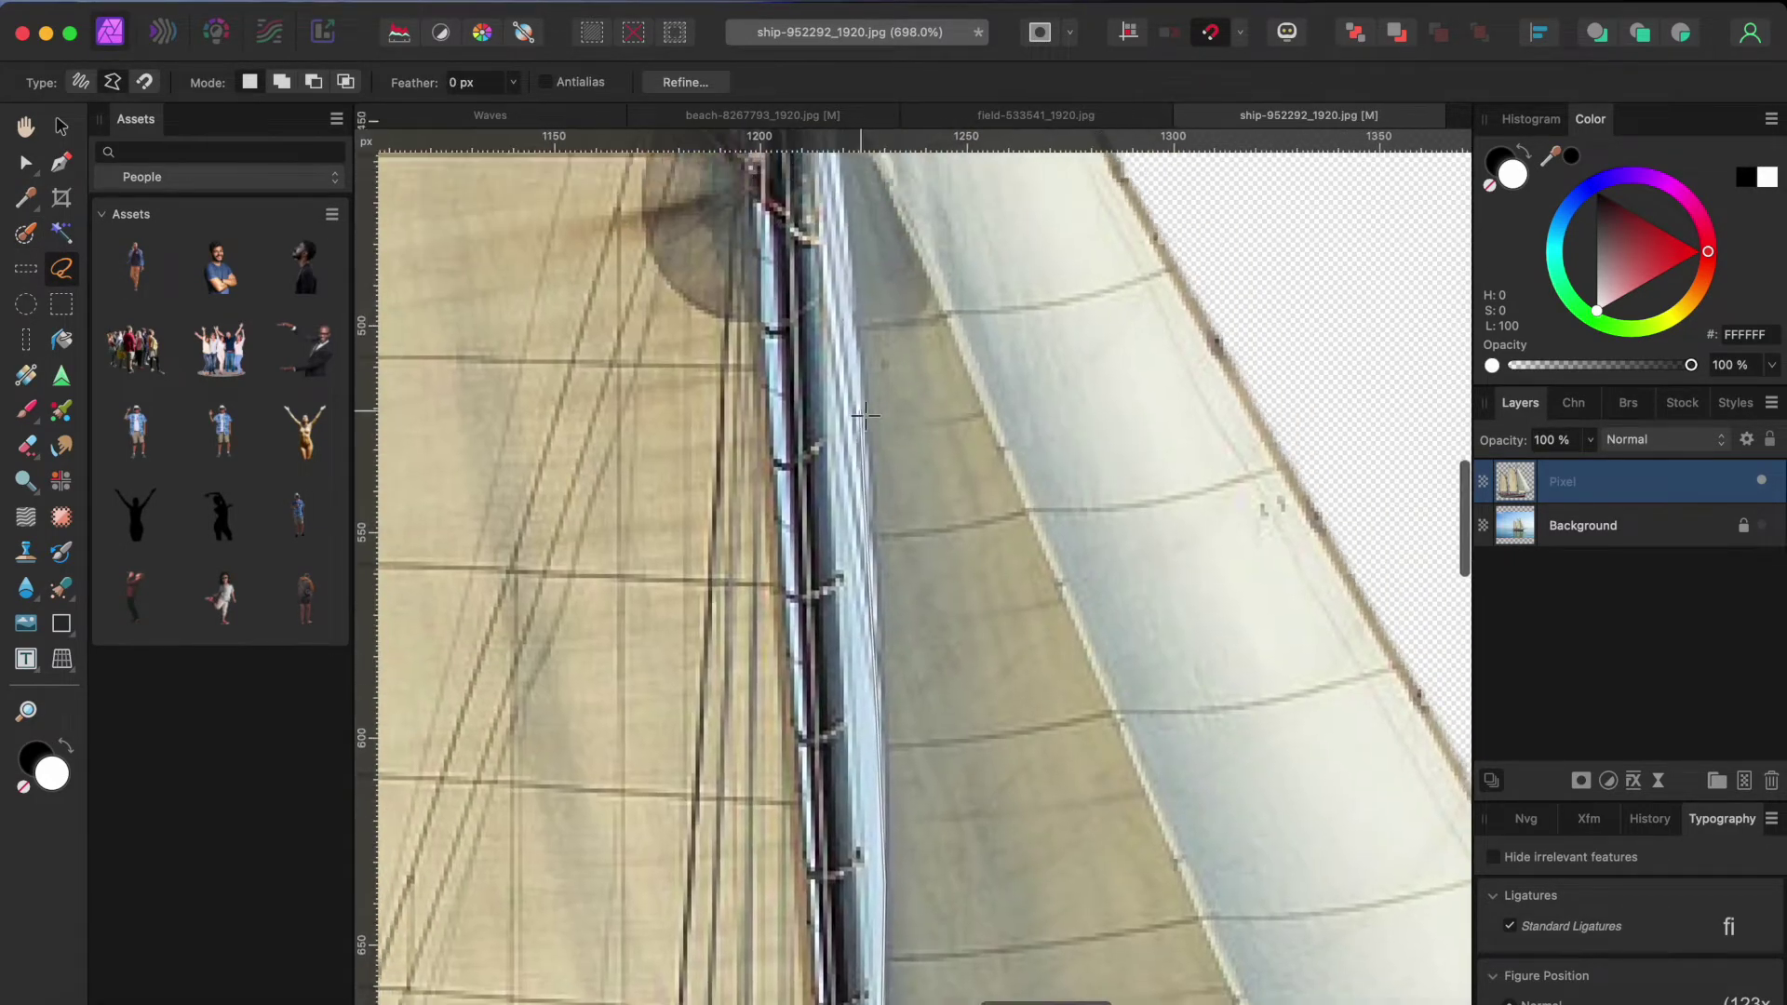
scroll(865, 416, "down", 6)
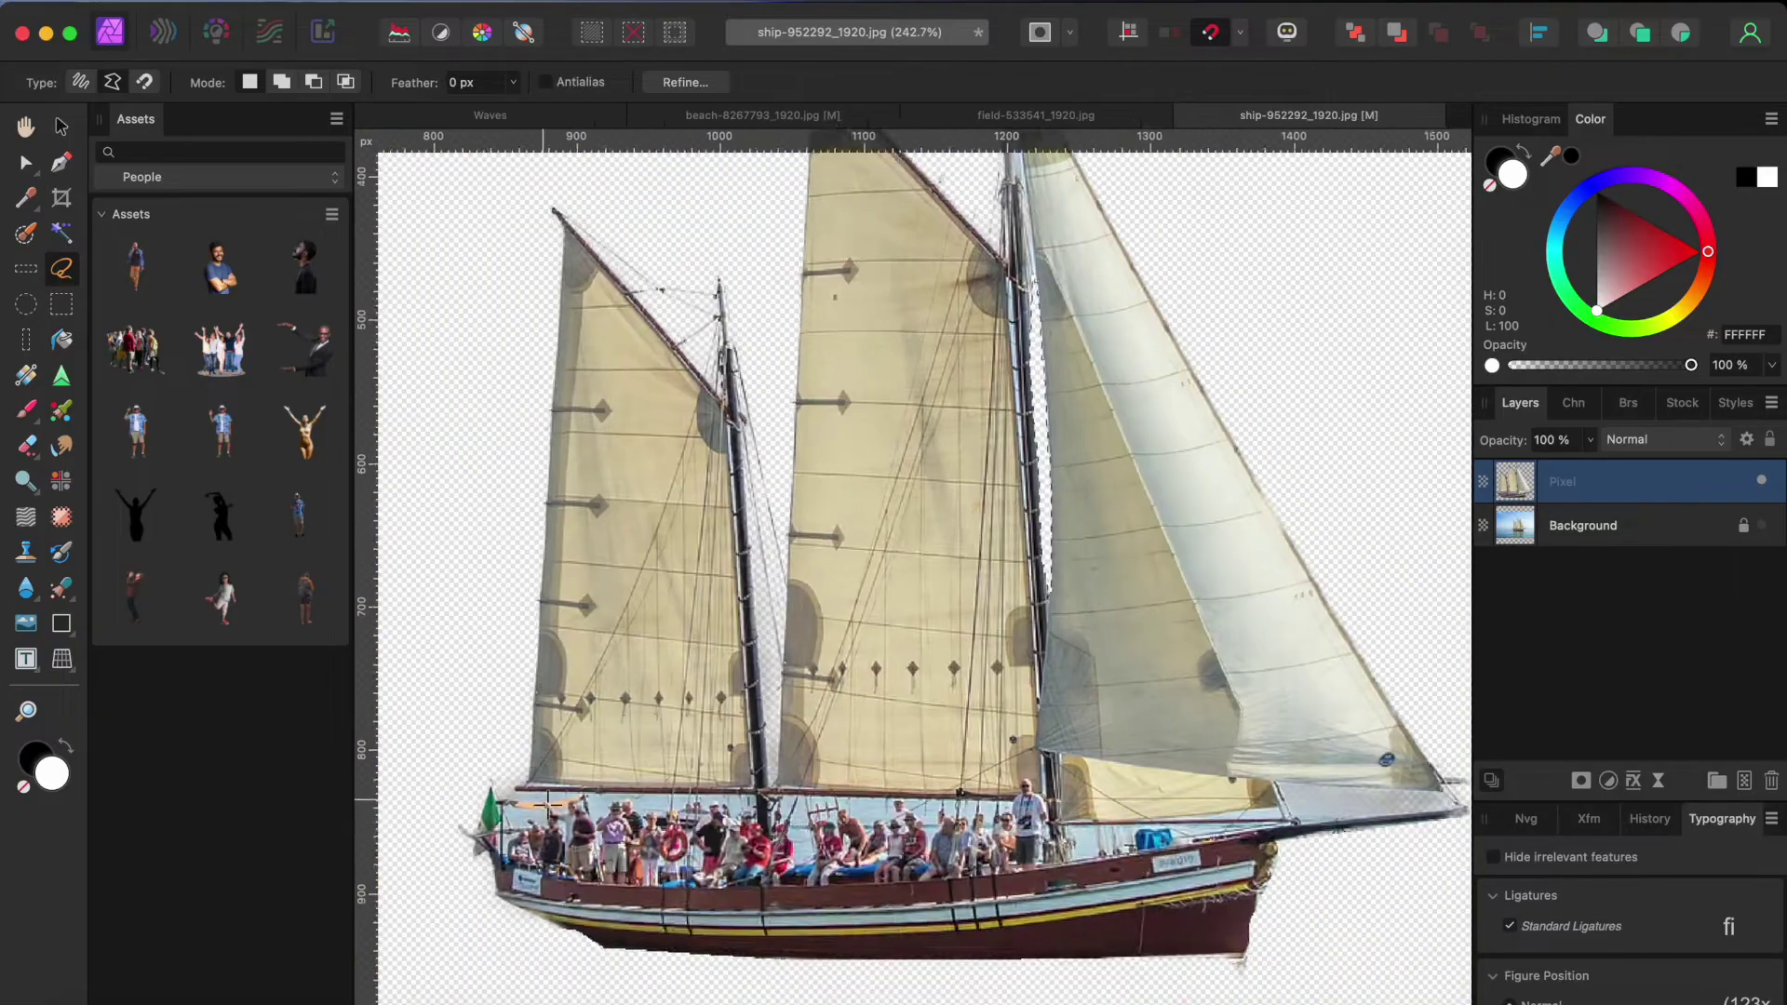
scroll(1396, 819, "up", 3)
scroll(983, 644, "left", 5)
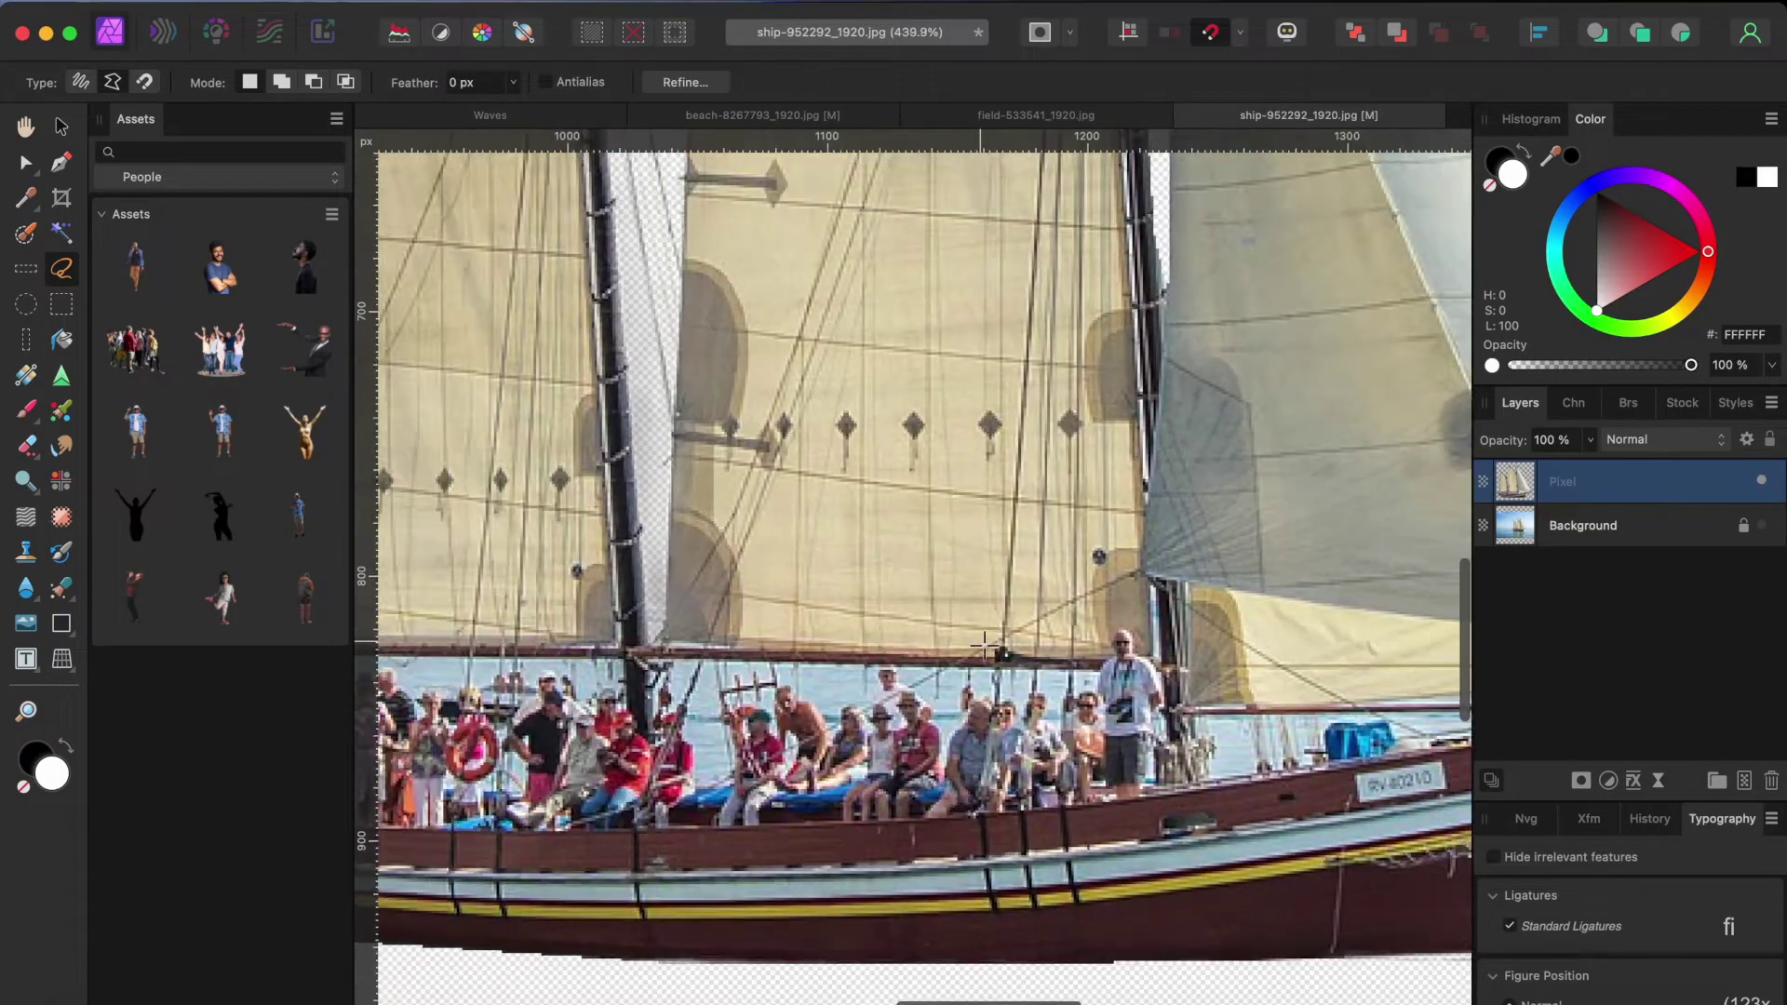
scroll(984, 644, "down", 5)
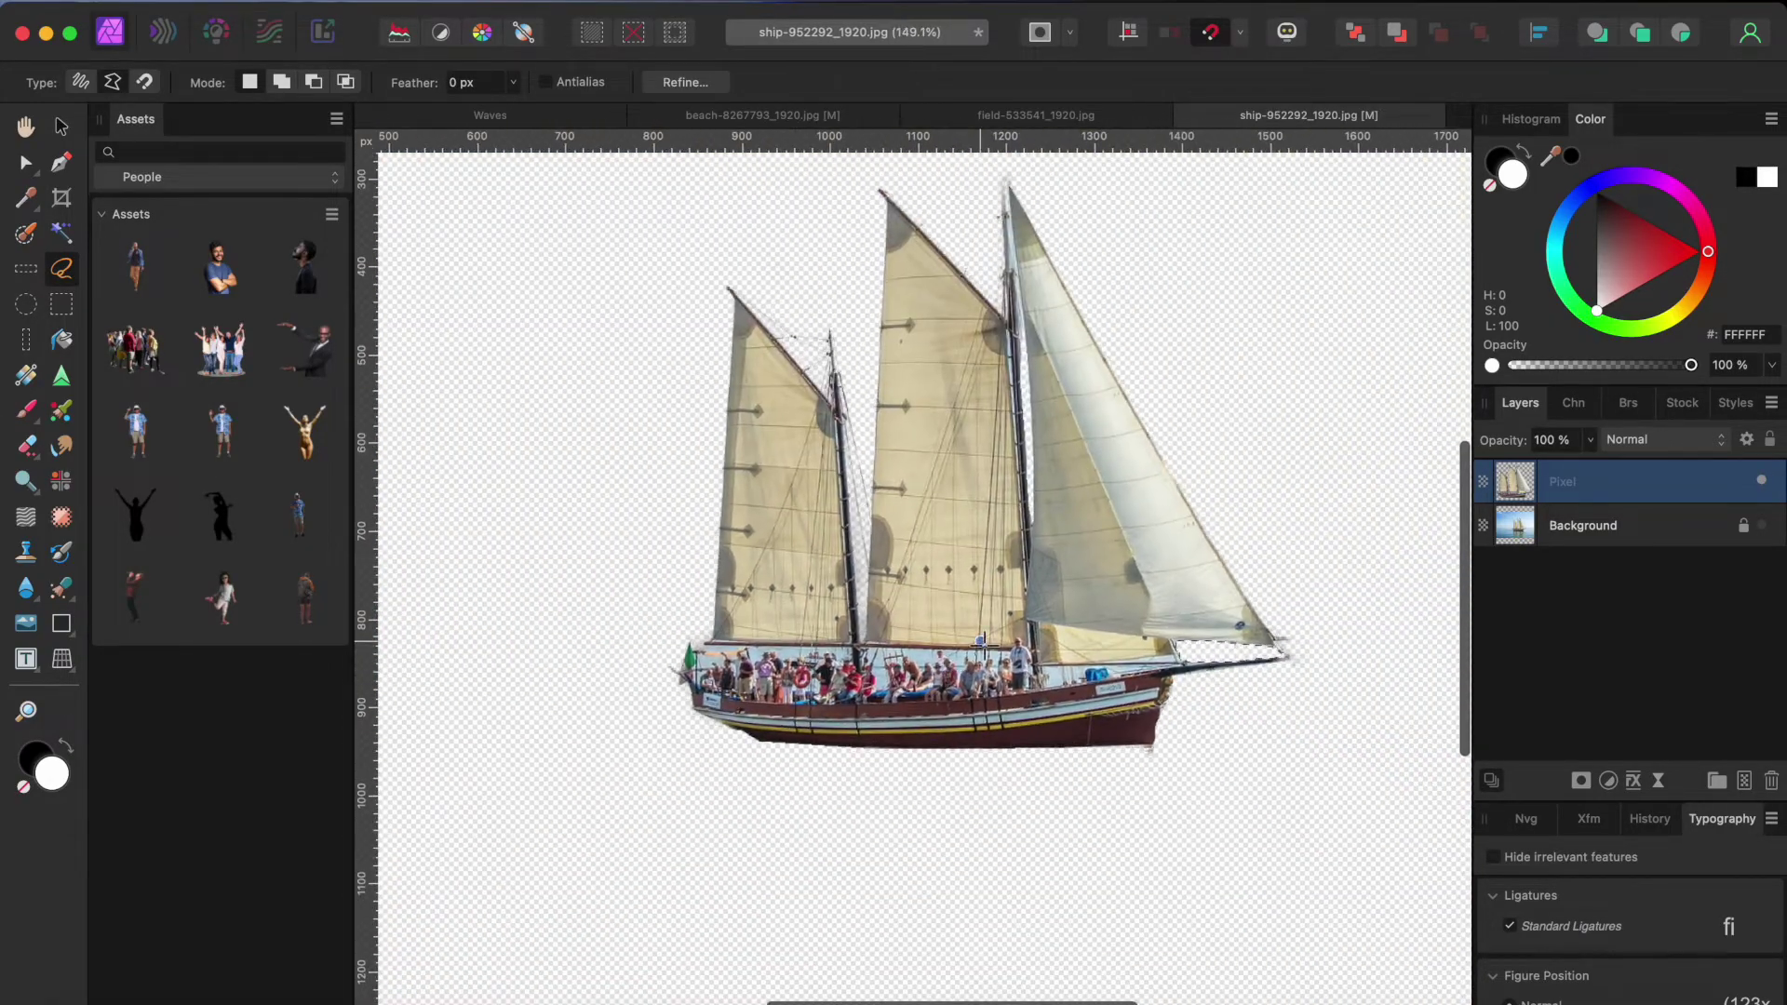
scroll(982, 642, "down", 2)
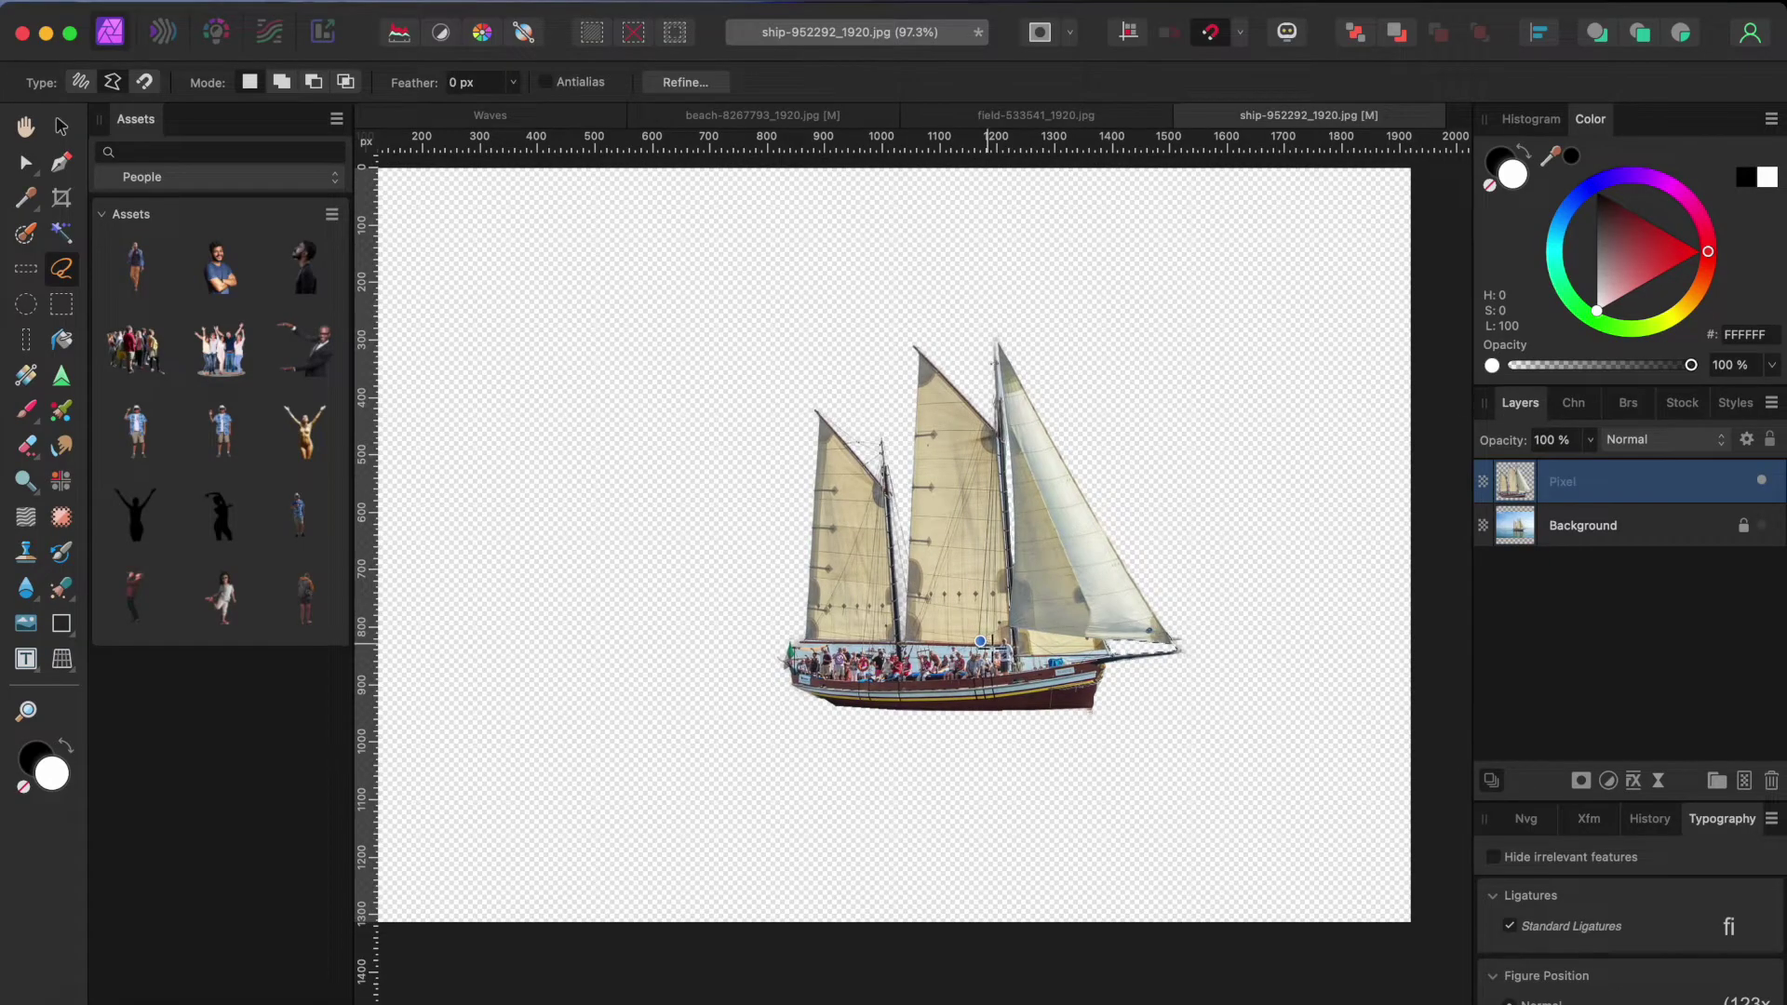
Step: Save the cut-out ship to the Things assets and return to the Waves document
key("v")
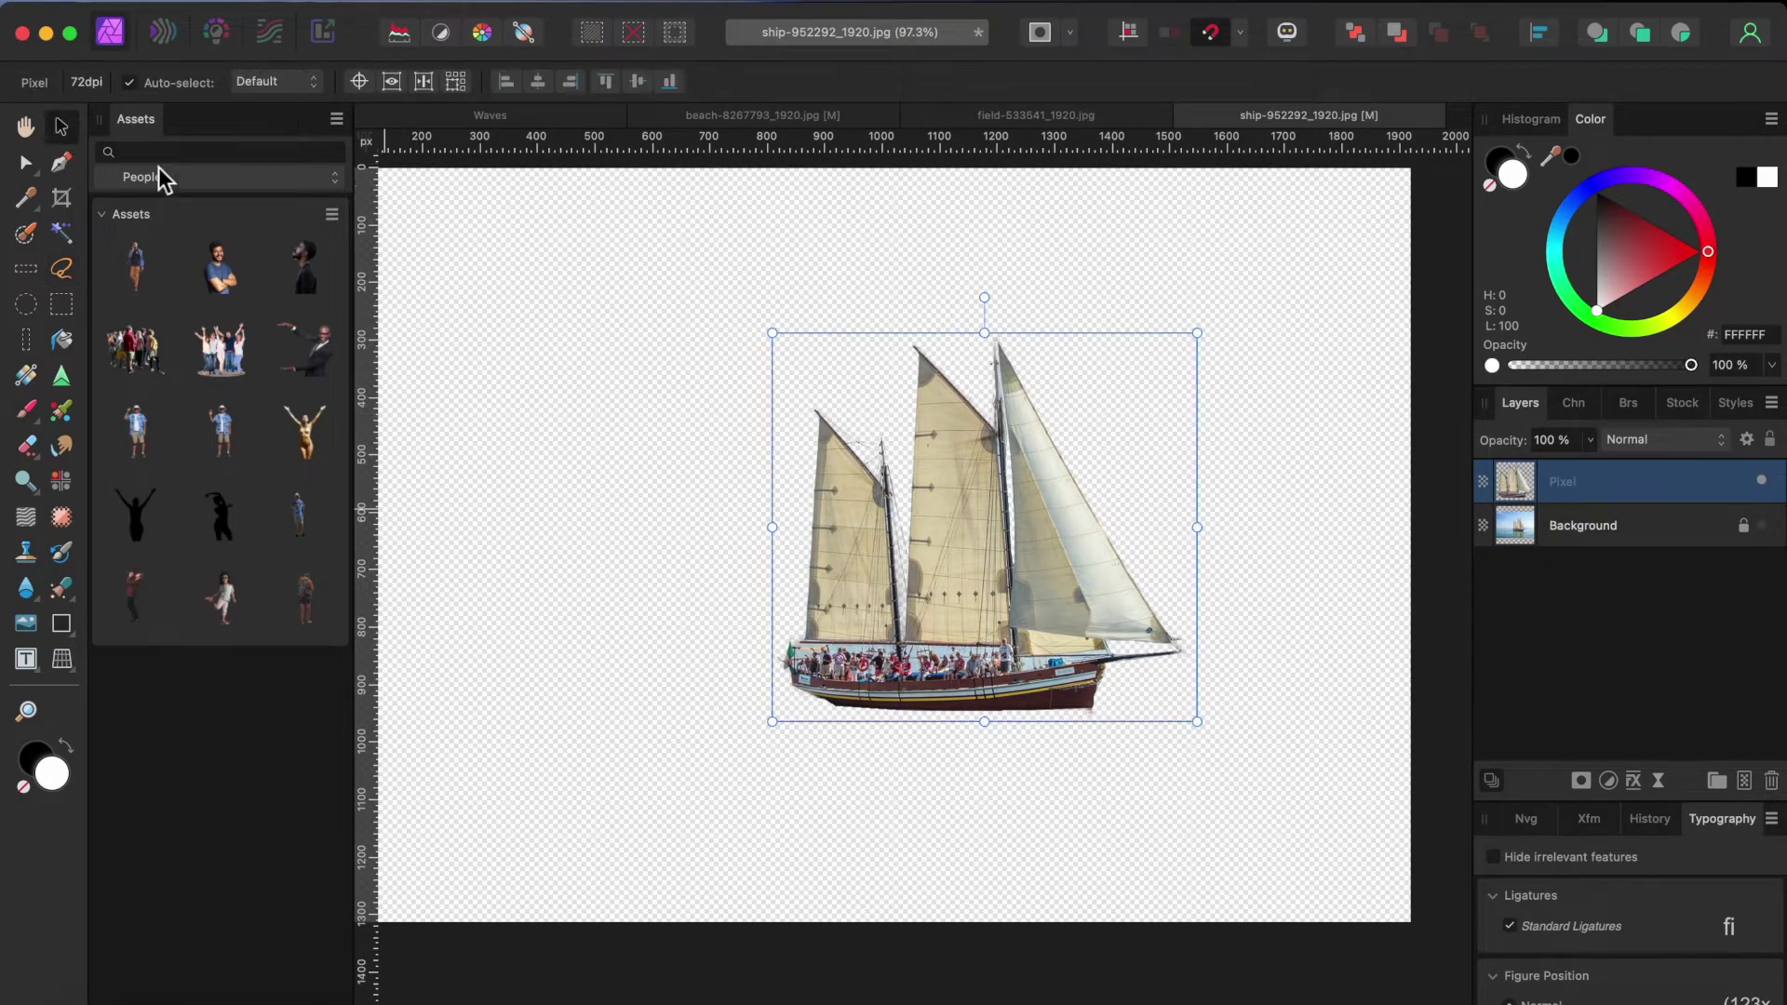
left_click(160, 177)
left_click(142, 292)
left_click_drag(1029, 577, 268, 487)
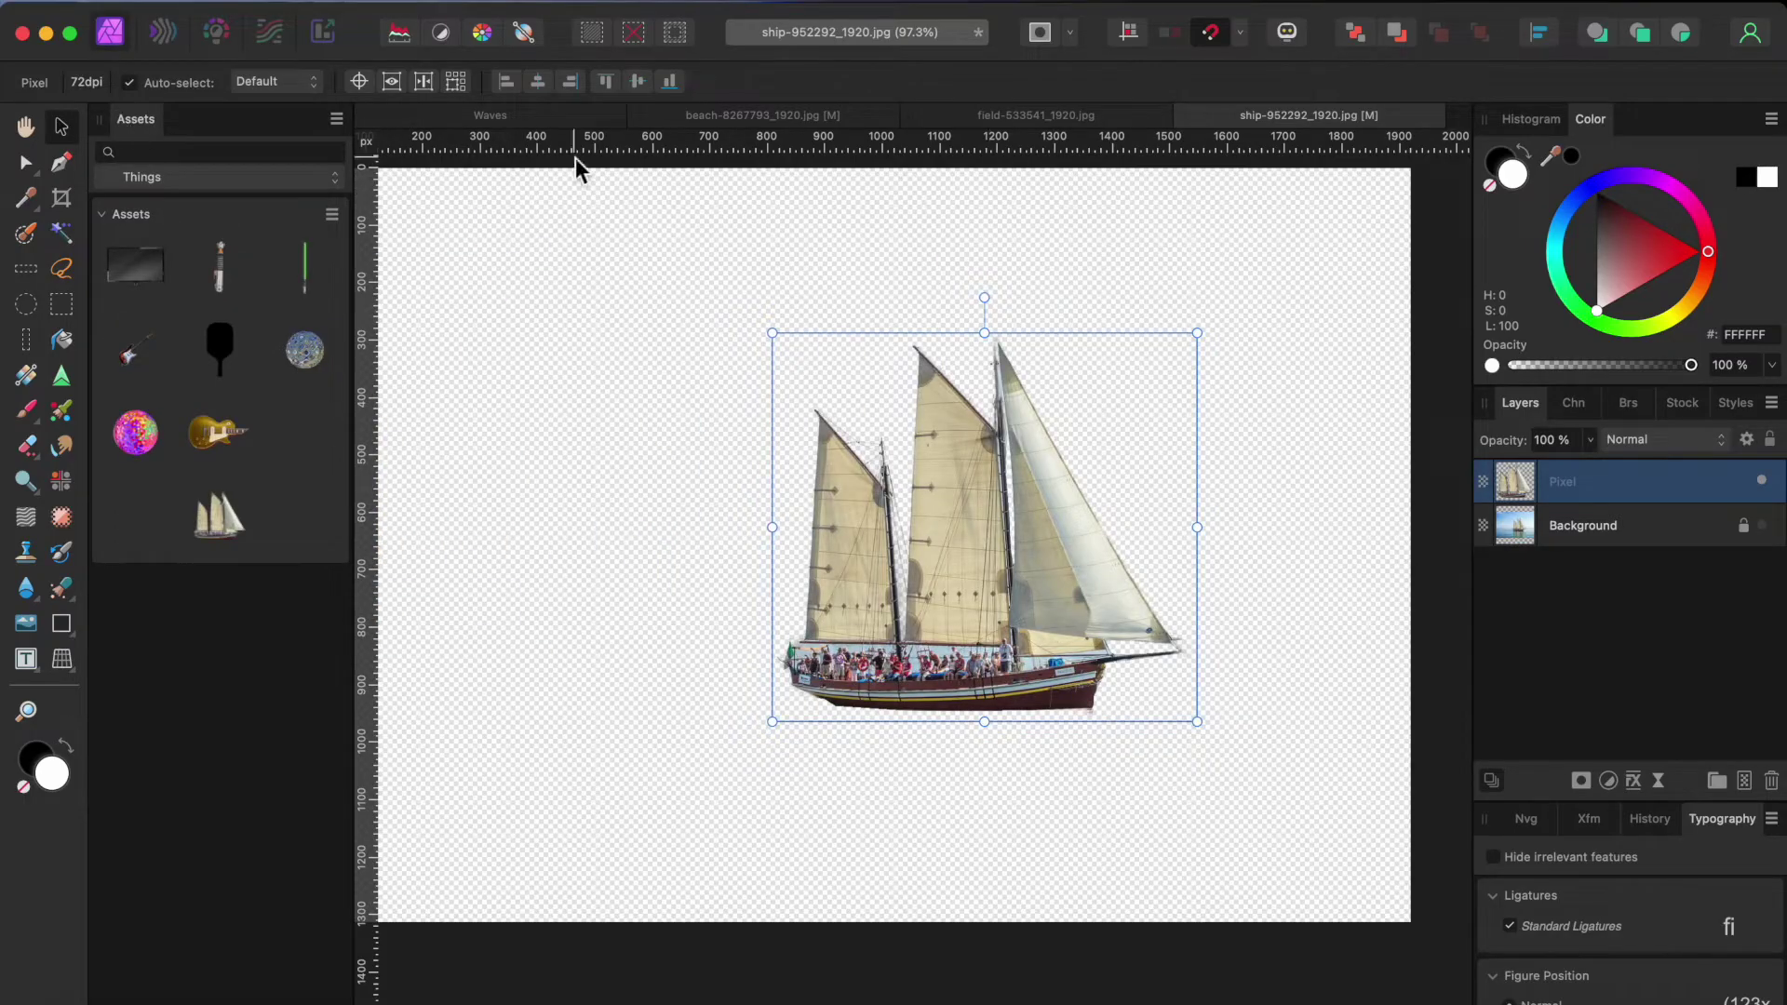
left_click(529, 115)
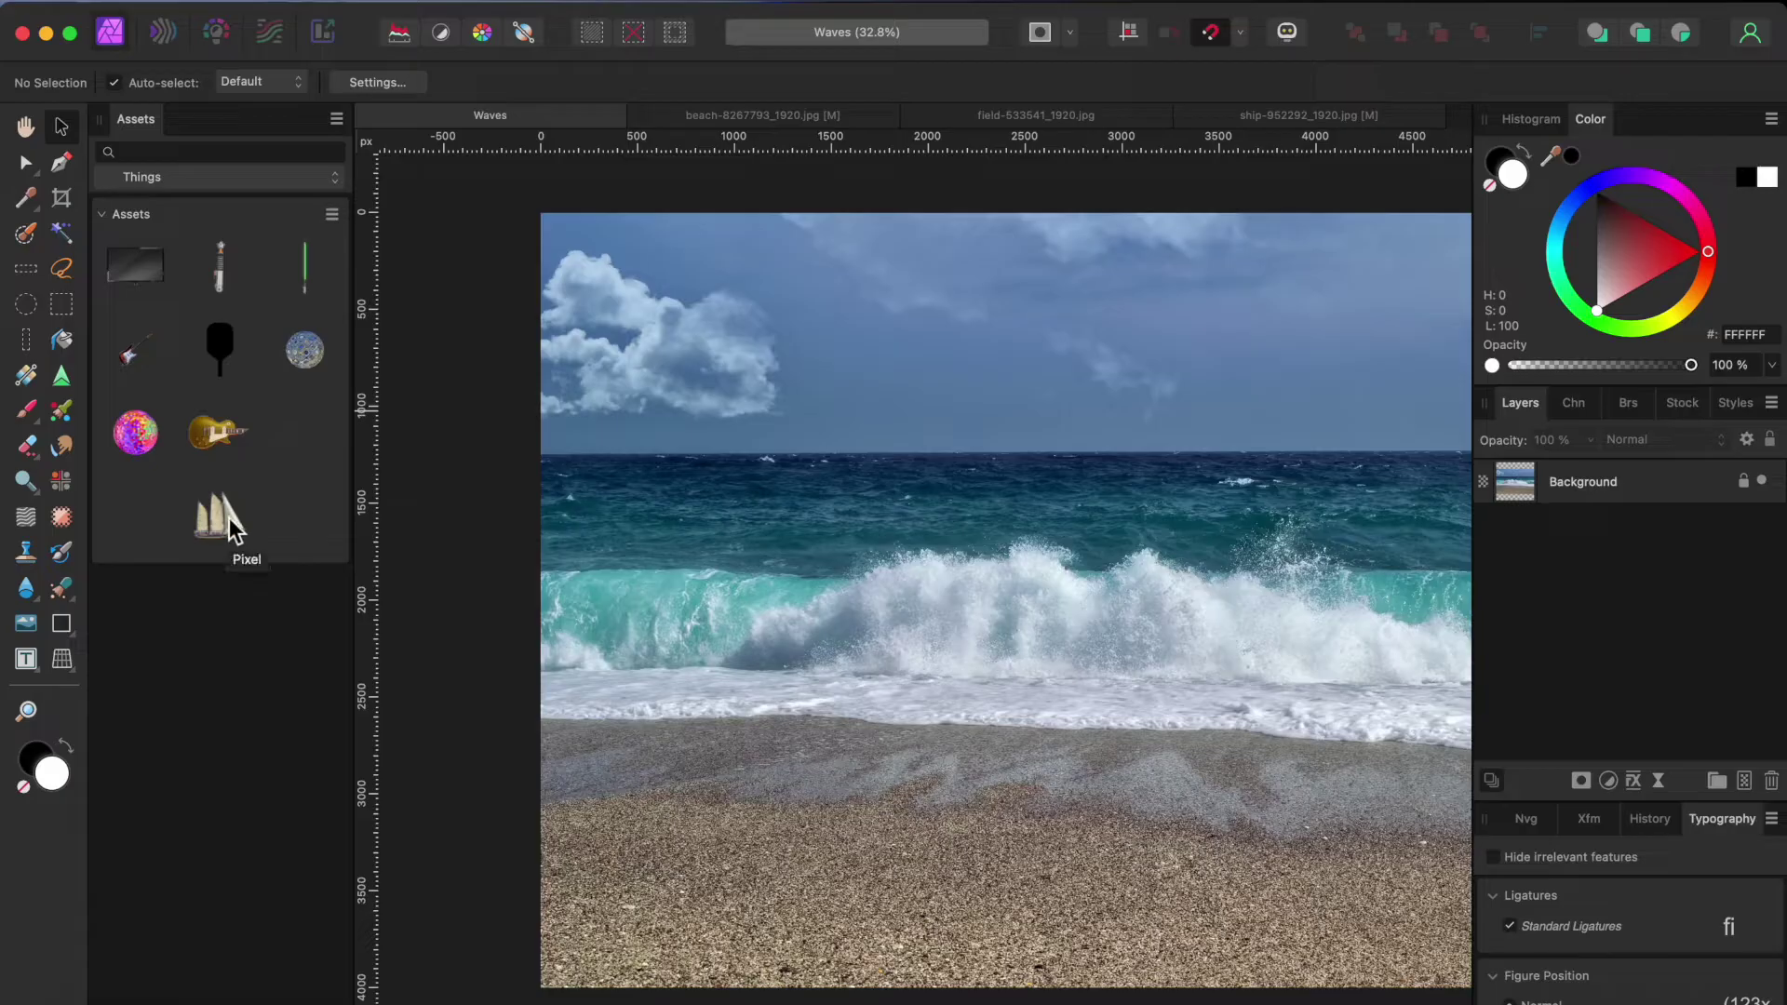
Step: Drop the ship asset into the Waves sky, shrink it, and set it on the horizon
left_click_drag(229, 517, 899, 396)
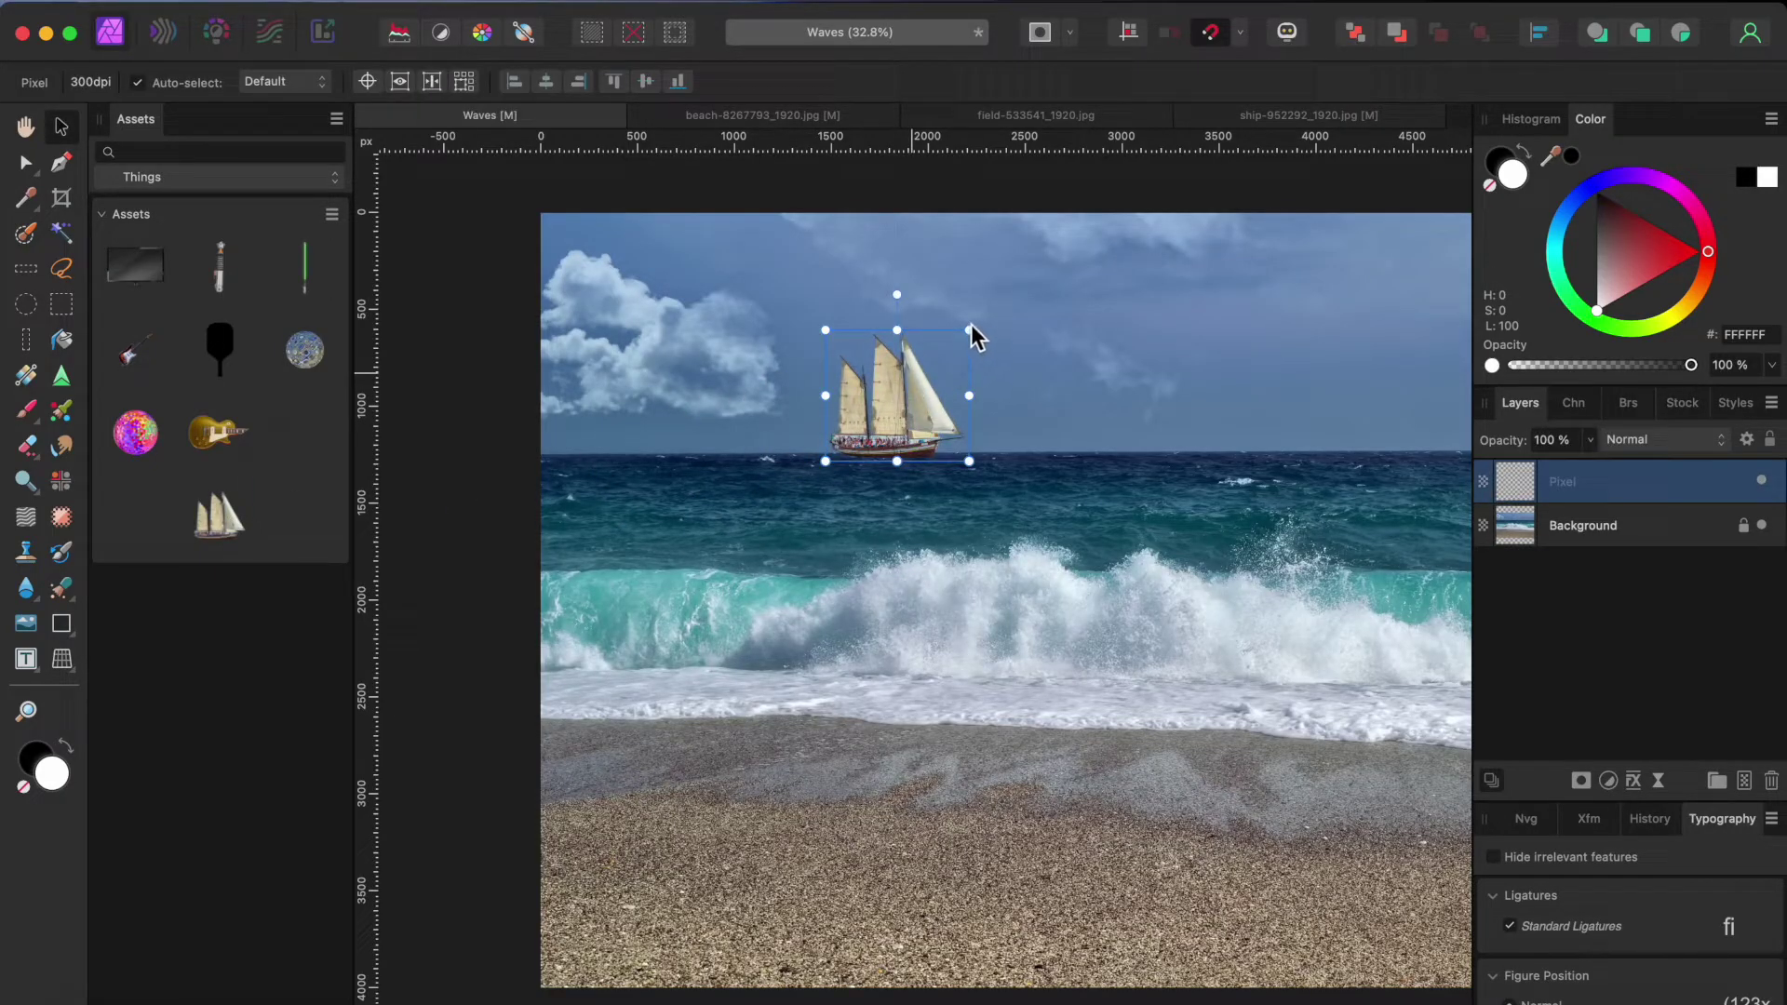
left_click_drag(973, 332, 890, 403)
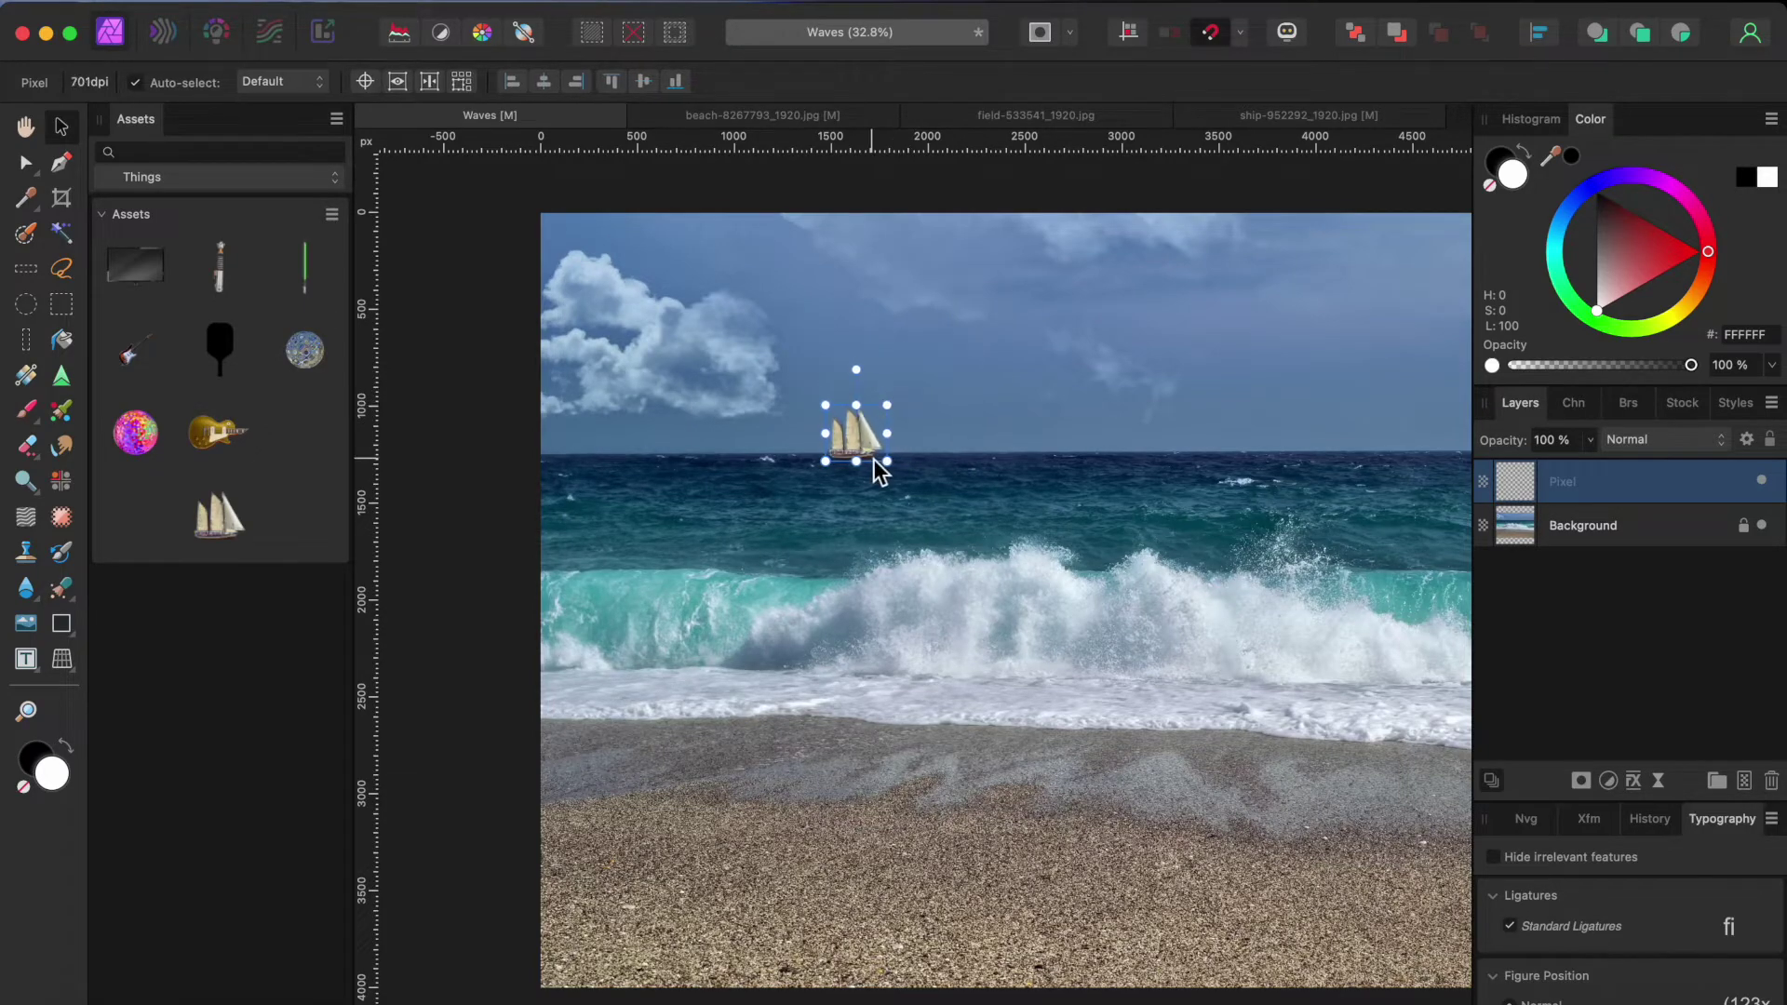
scroll(879, 473, "up", 5)
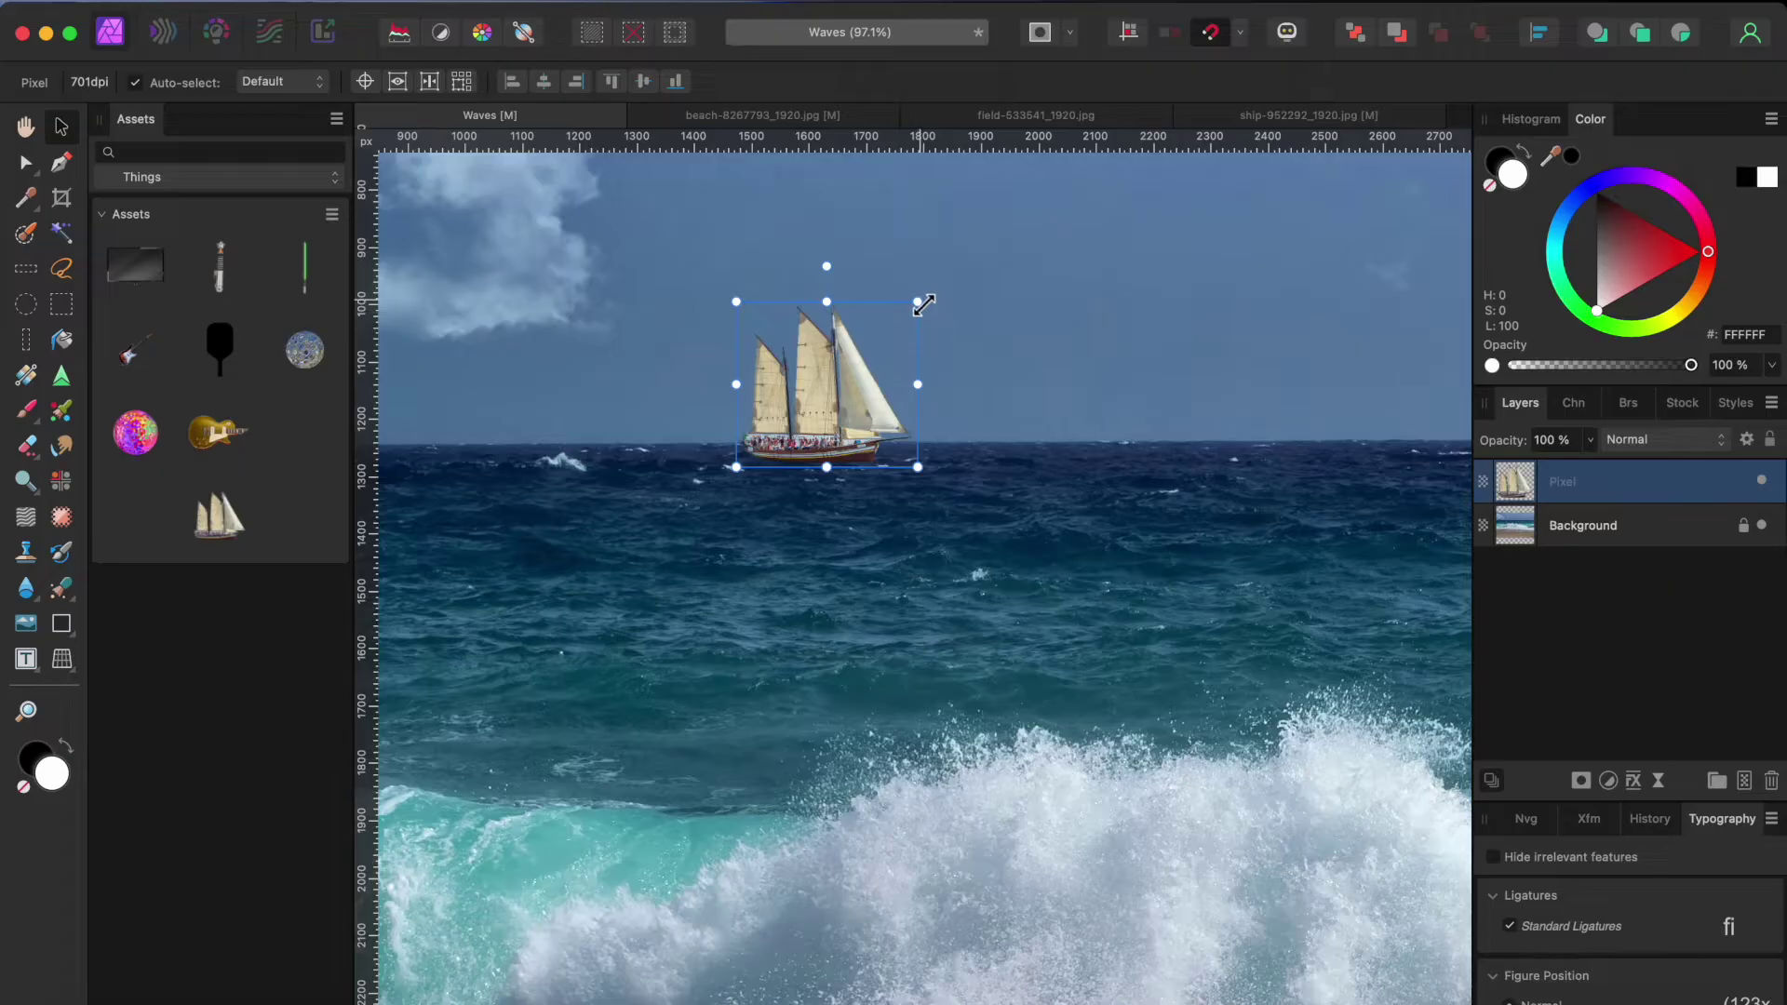
left_click_drag(923, 305, 896, 321)
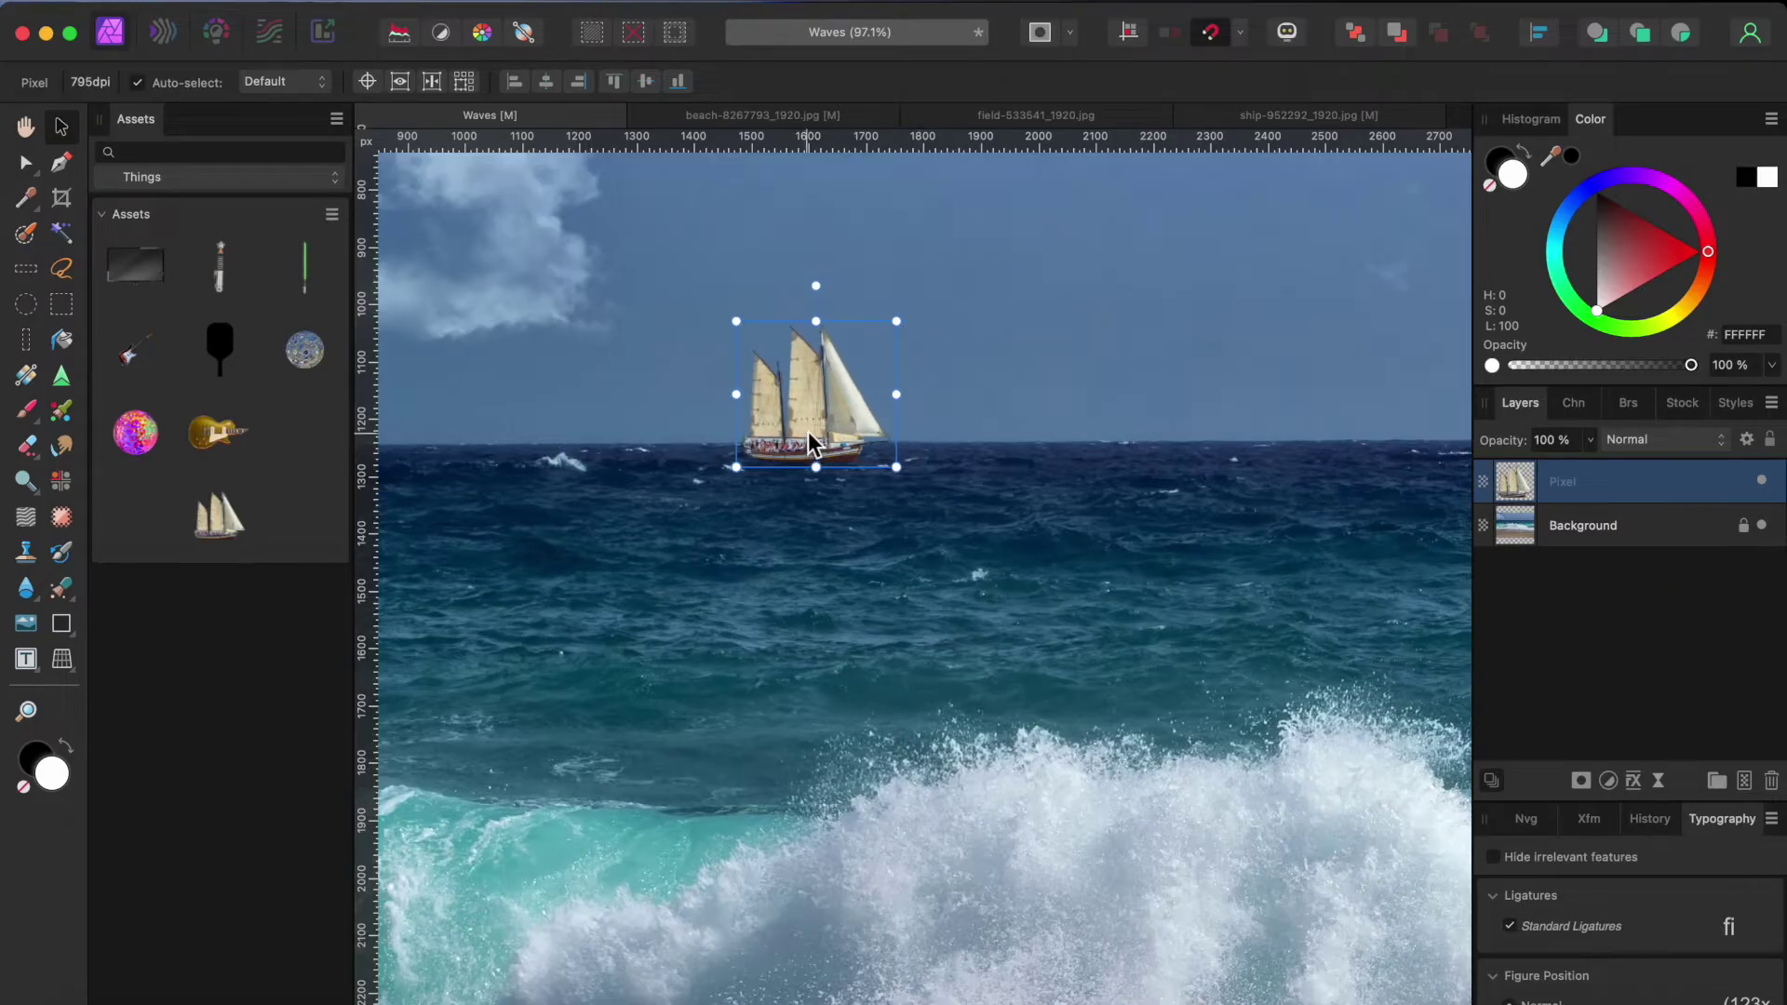
left_click_drag(809, 437, 810, 432)
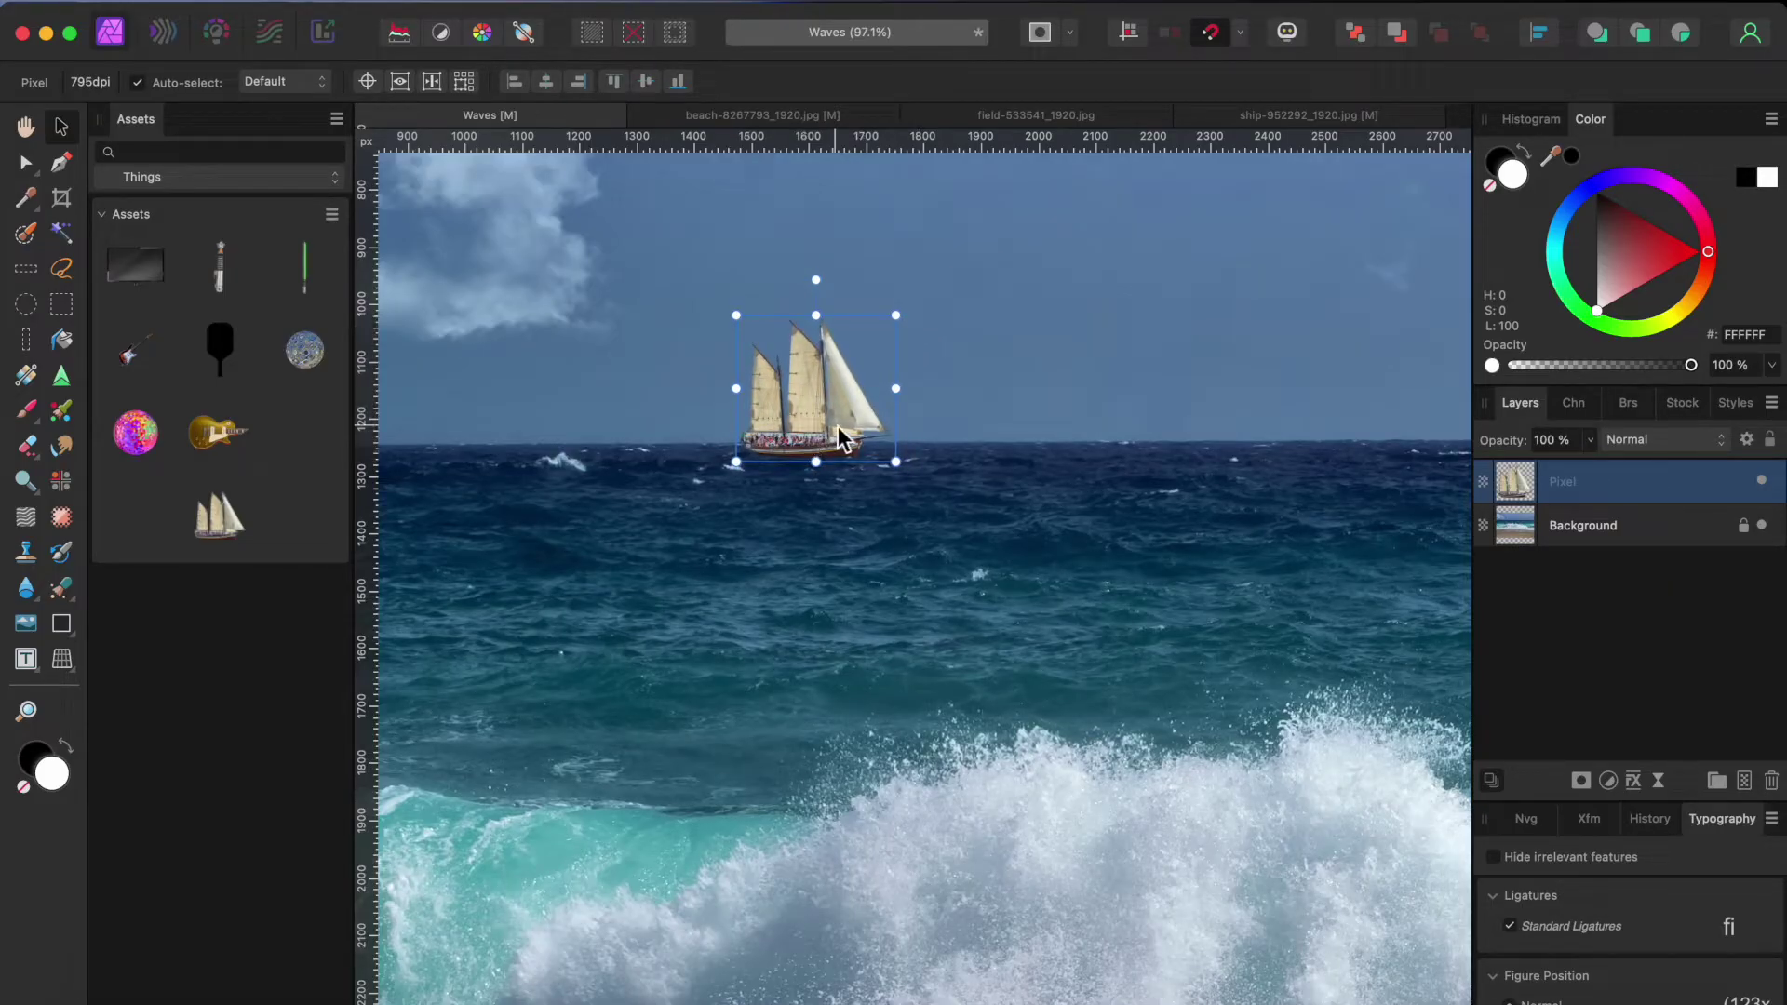
scroll(809, 510, "down", 8)
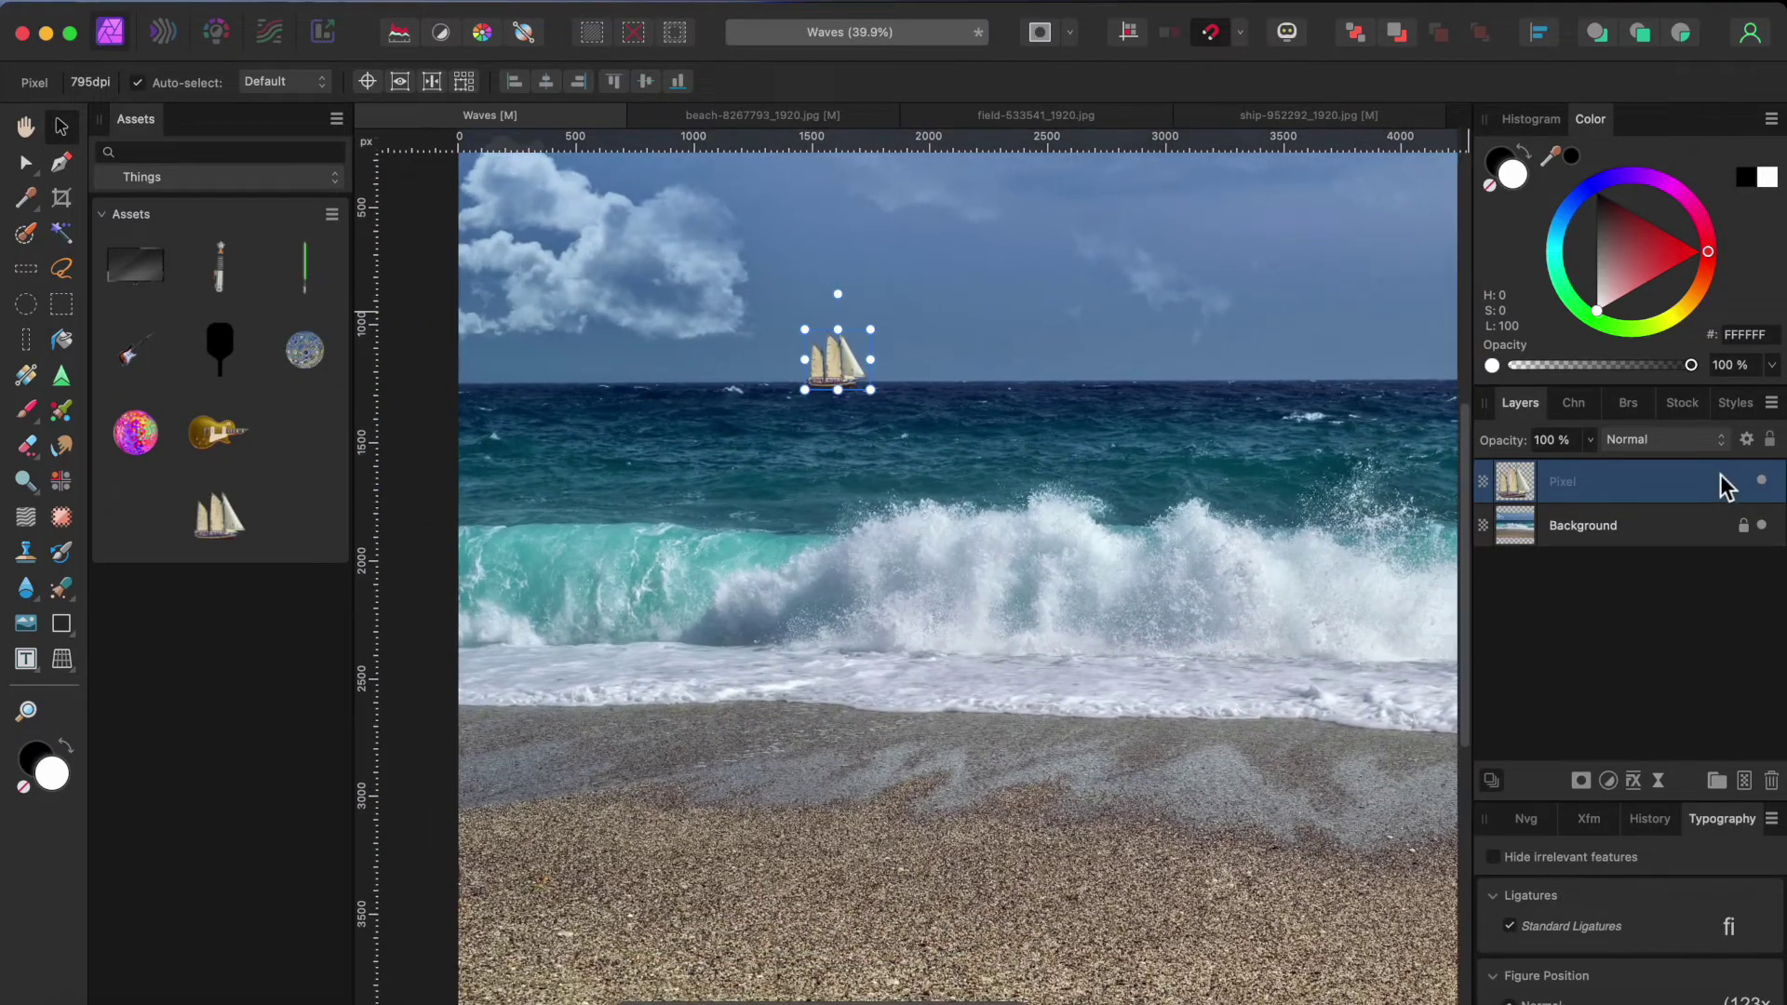
Step: Nest a Brightness and Contrast adjustment in the ship layer at −38% brightness, −9% contrast
left_click(1609, 787)
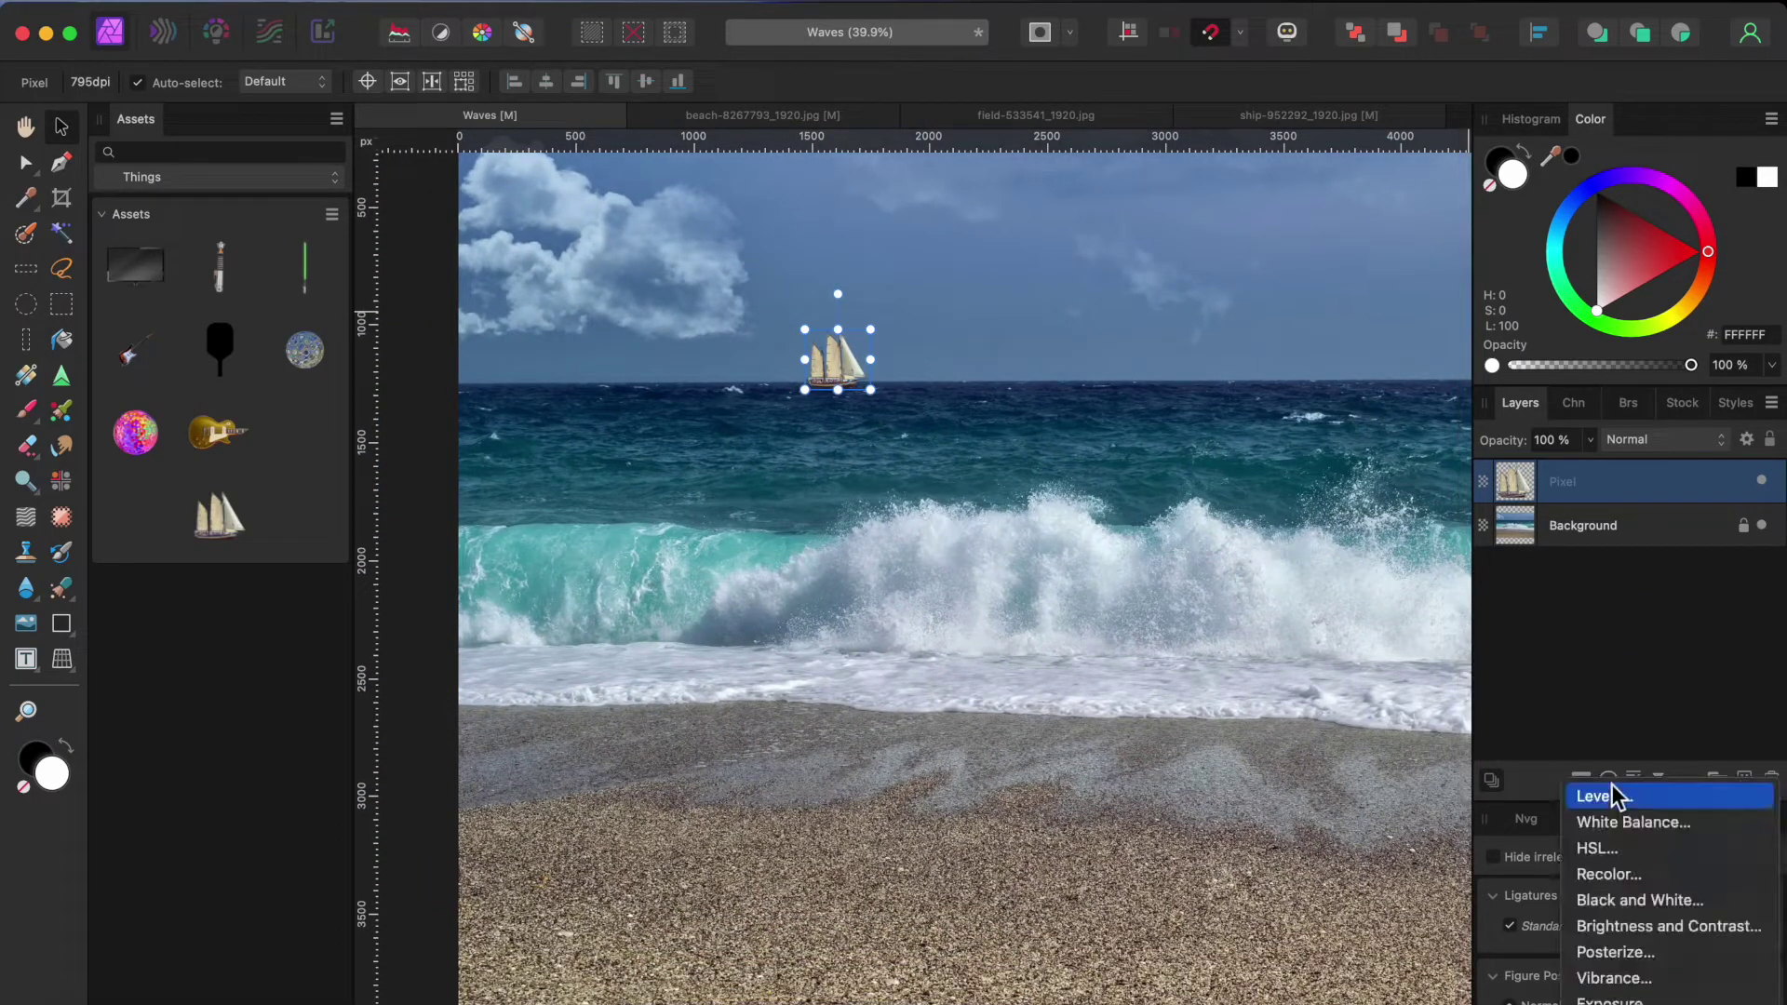
left_click(1661, 926)
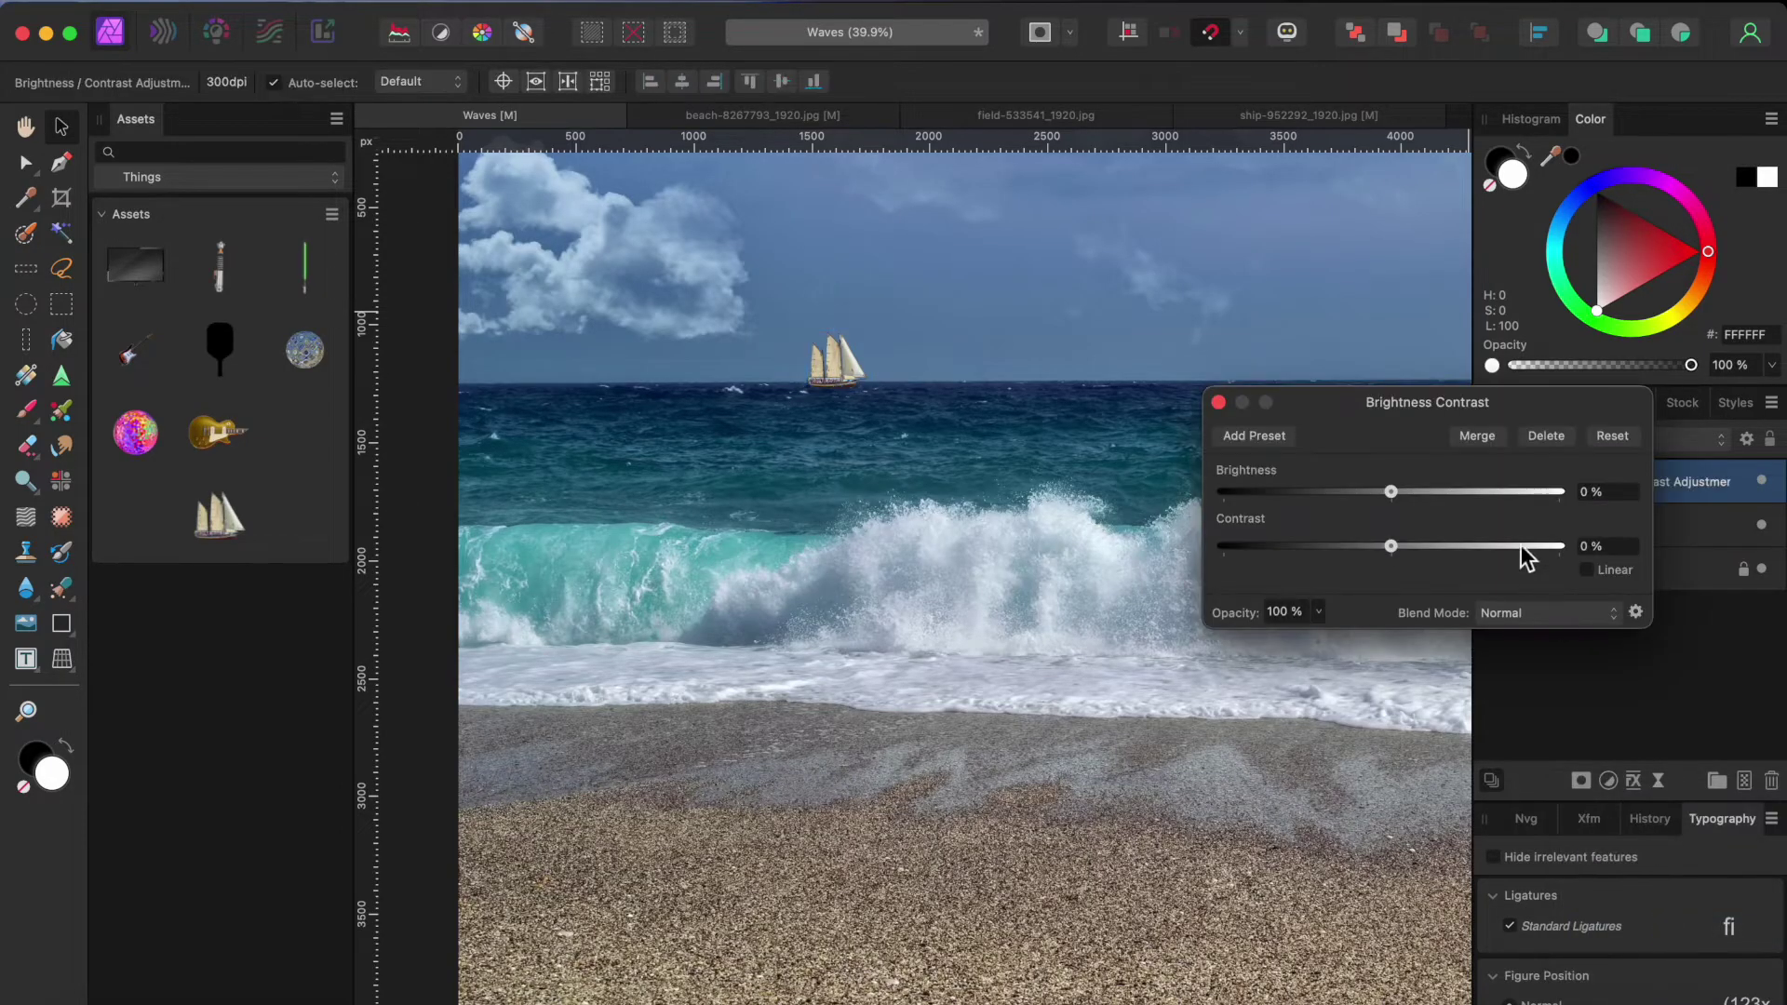
left_click_drag(1587, 409, 1347, 532)
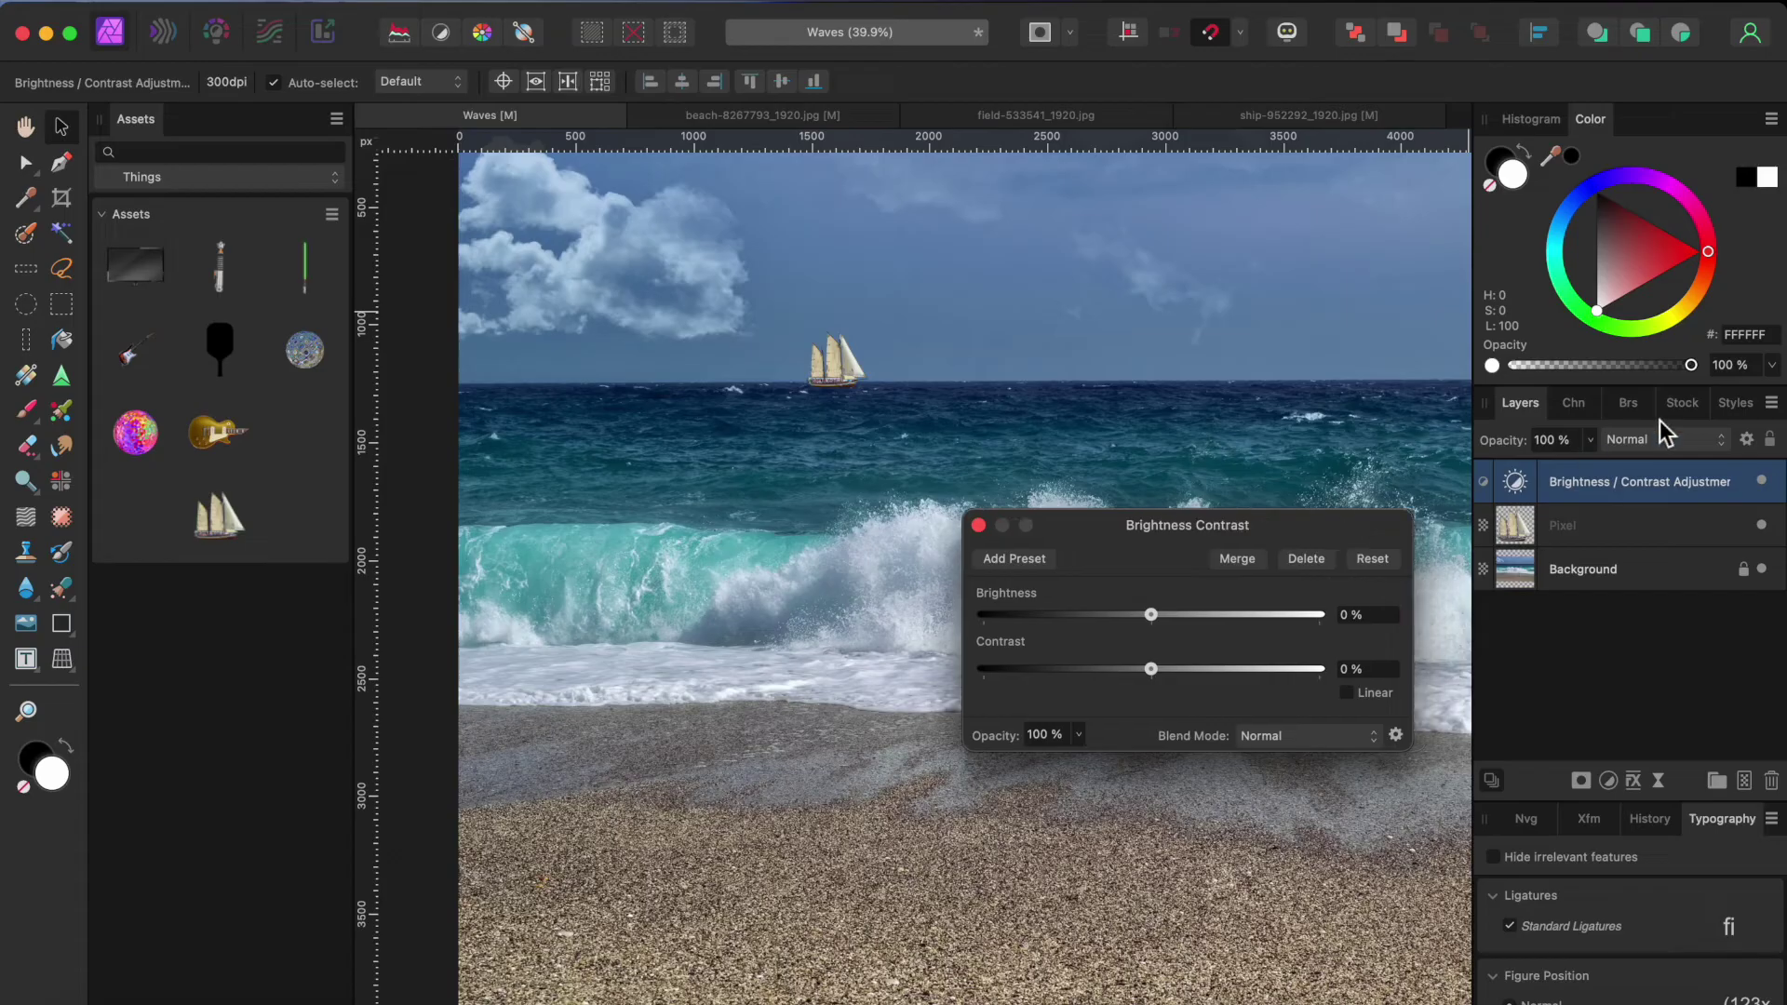
left_click_drag(1640, 484, 1645, 533)
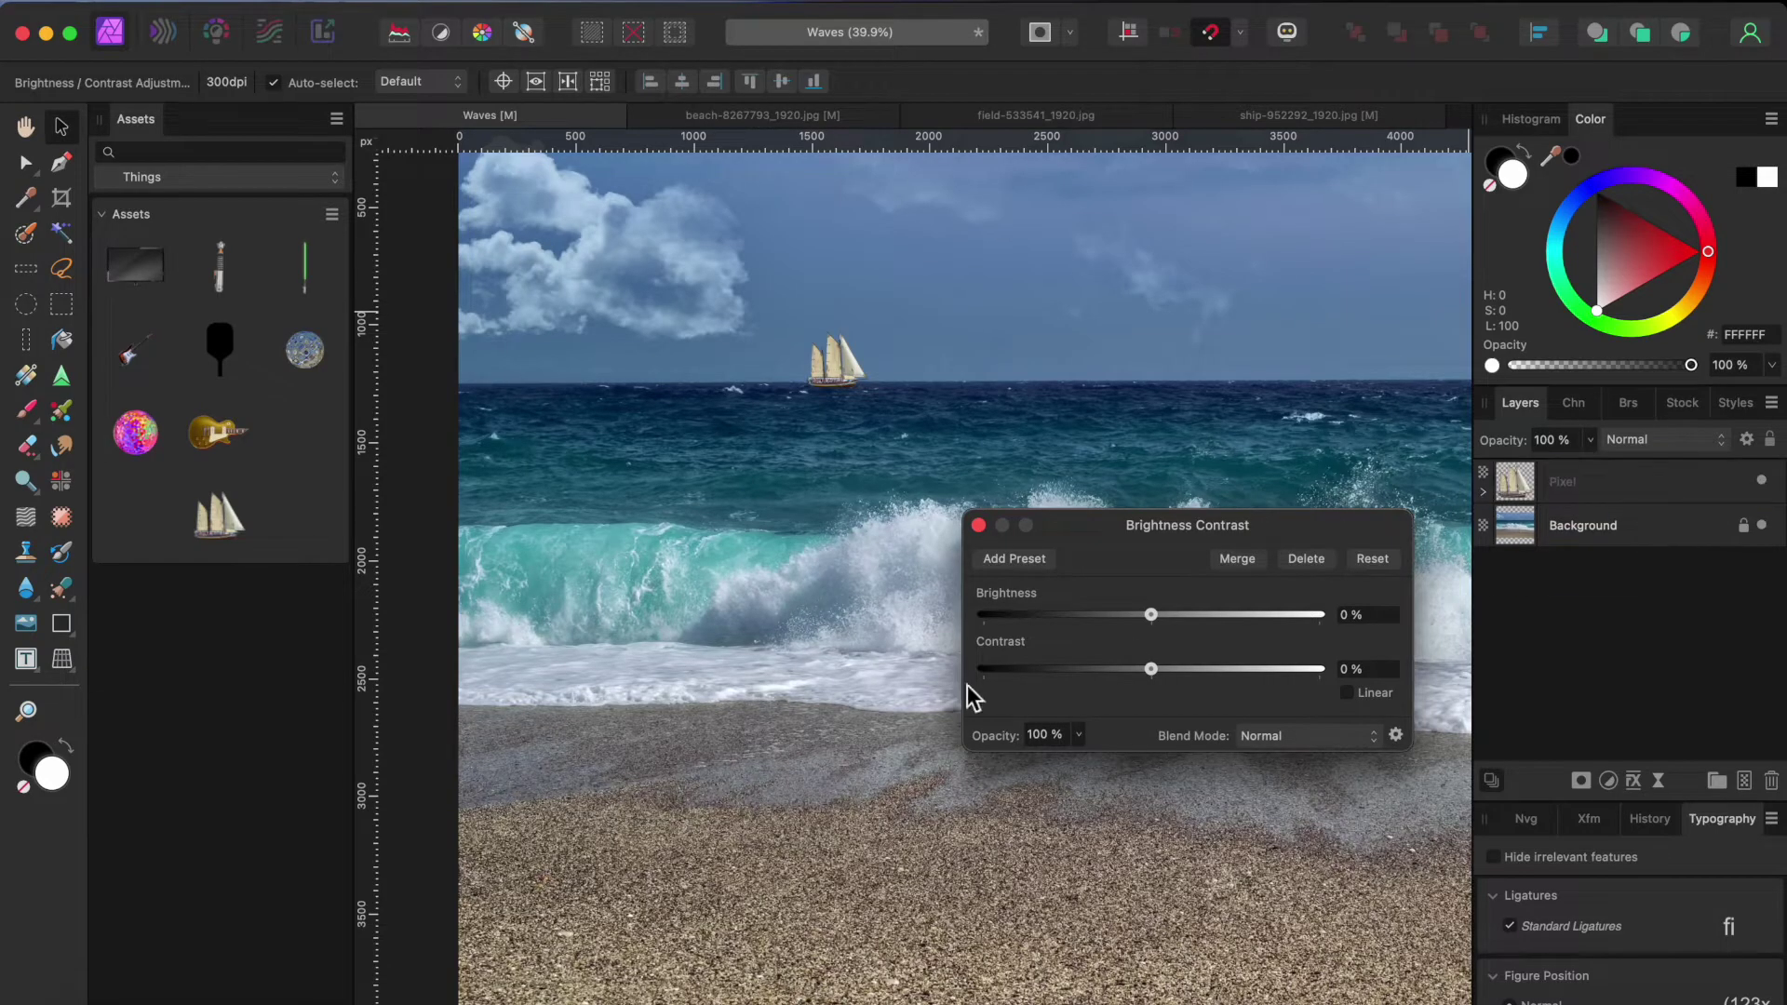
left_click_drag(1151, 616, 1125, 615)
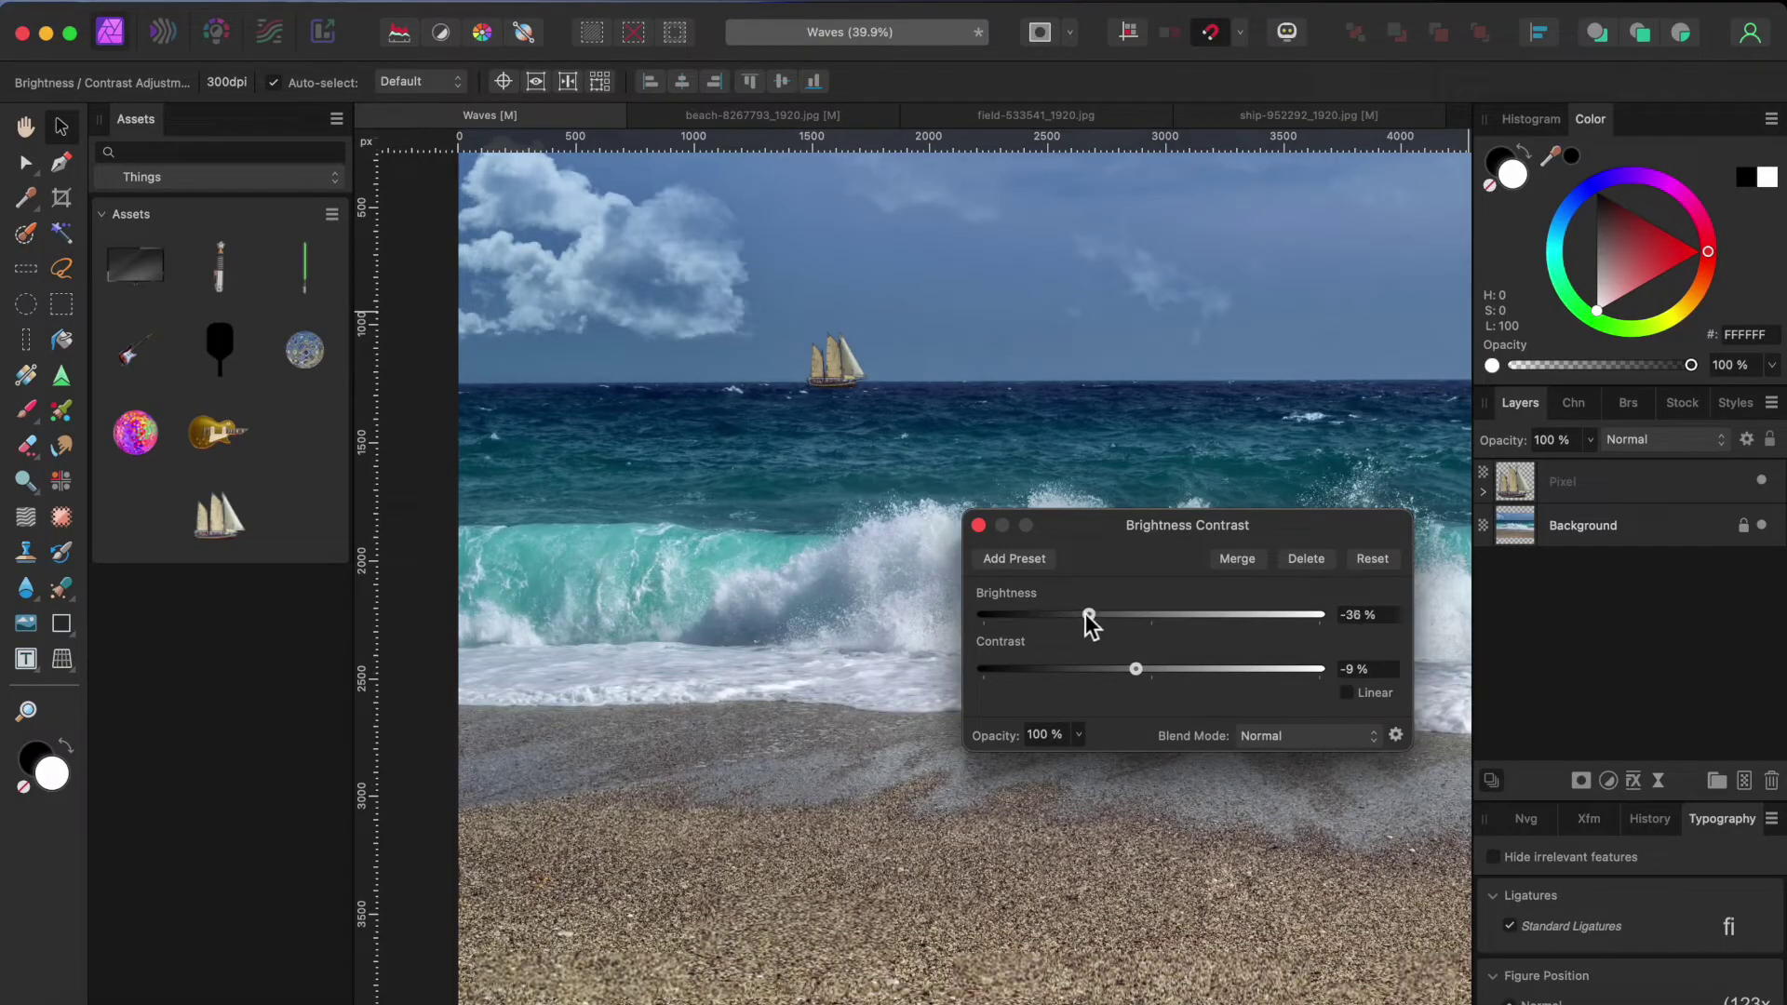
left_click(979, 526)
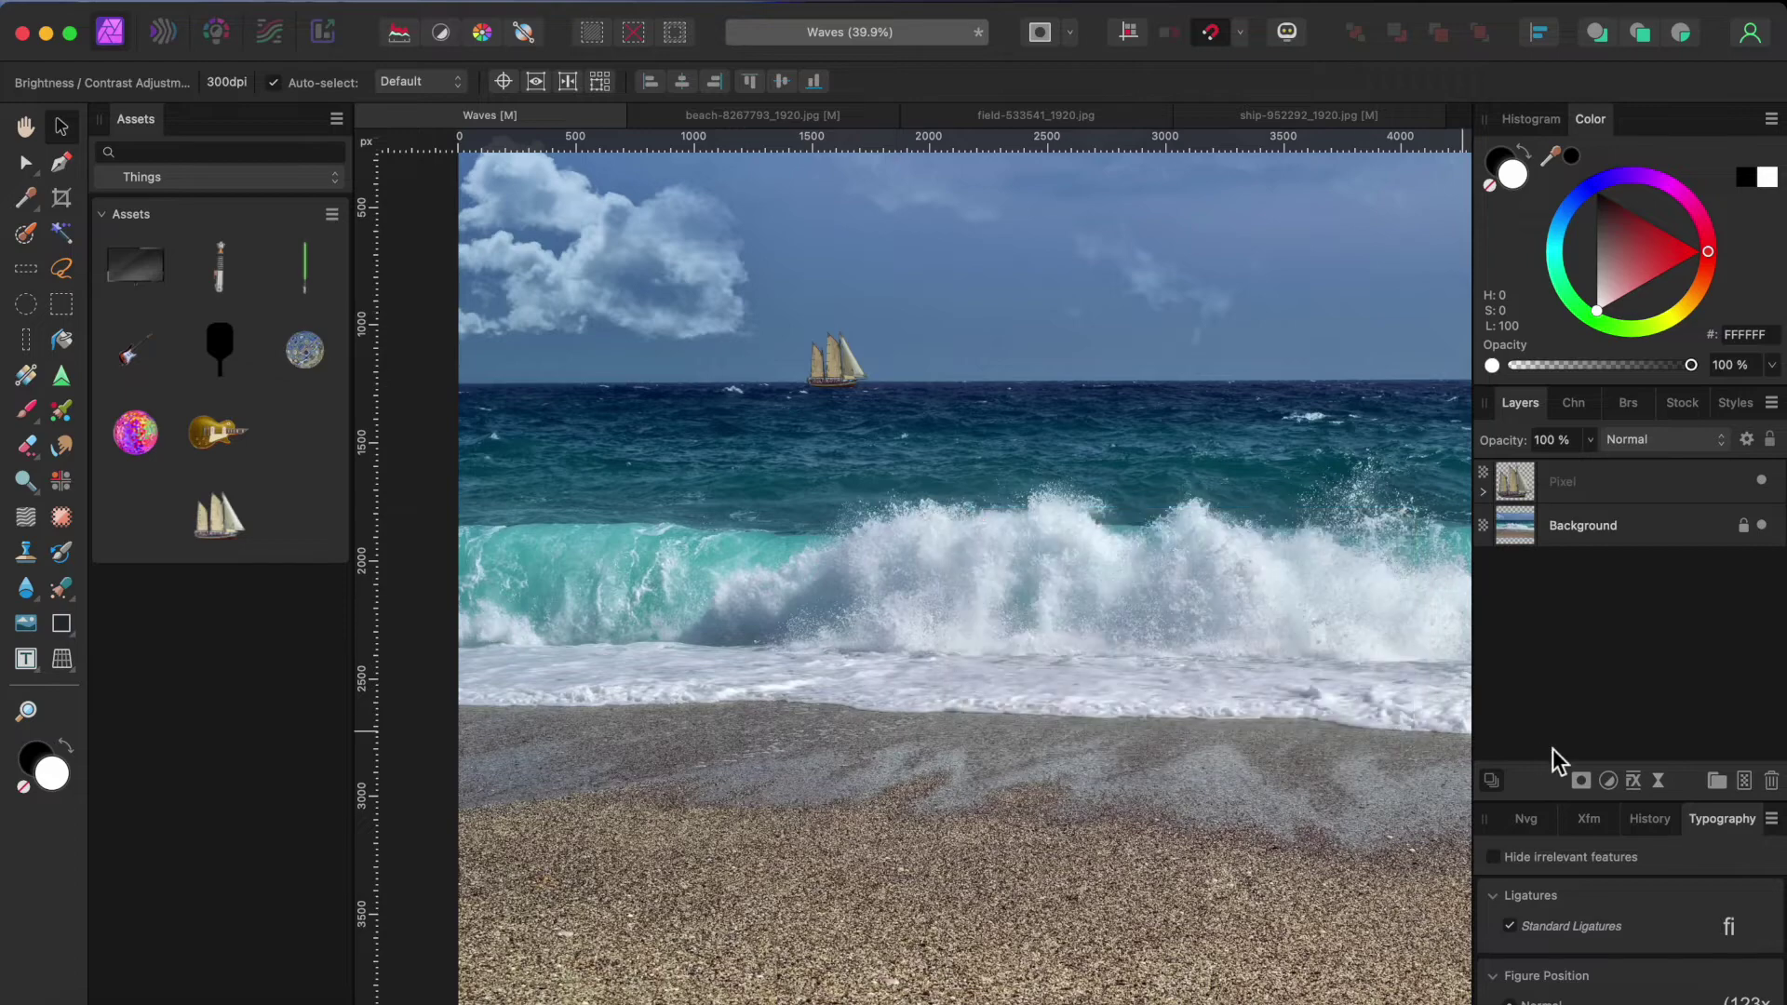
Step: Add a 0.5 px live Gaussian Blur to the ship and fit the composite in view
left_click(1658, 782)
left_click(1643, 802)
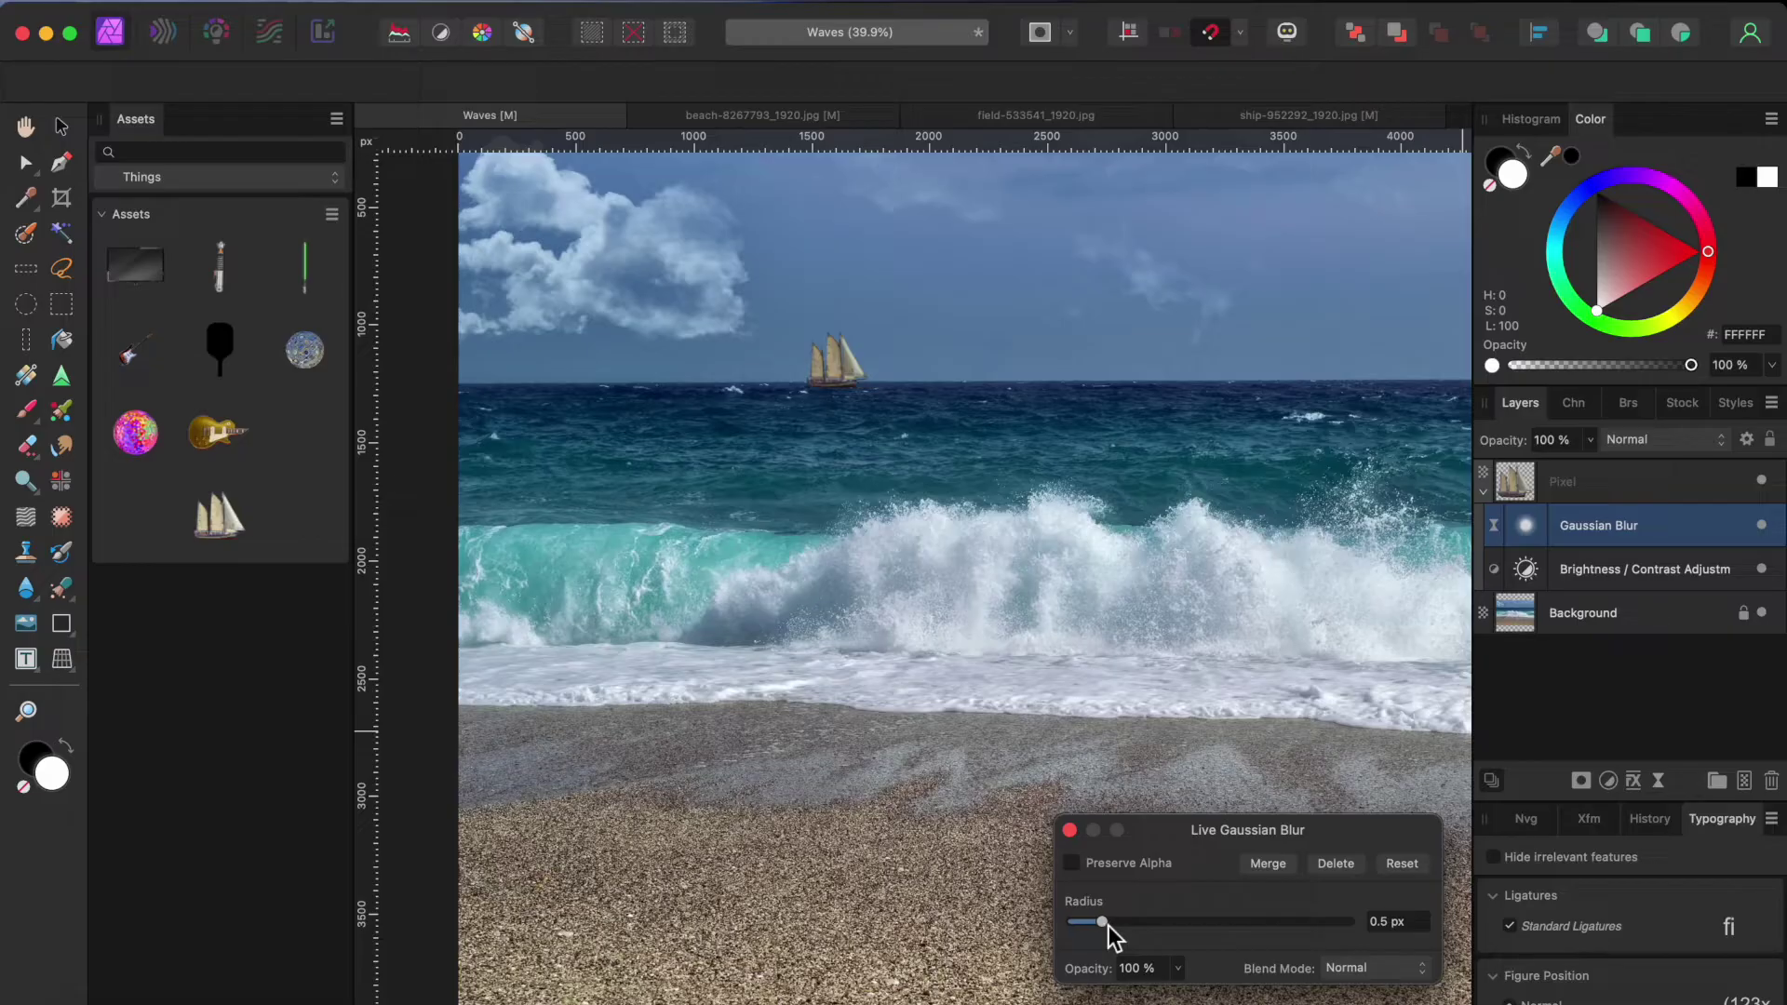
left_click(1070, 830)
key("super+0")
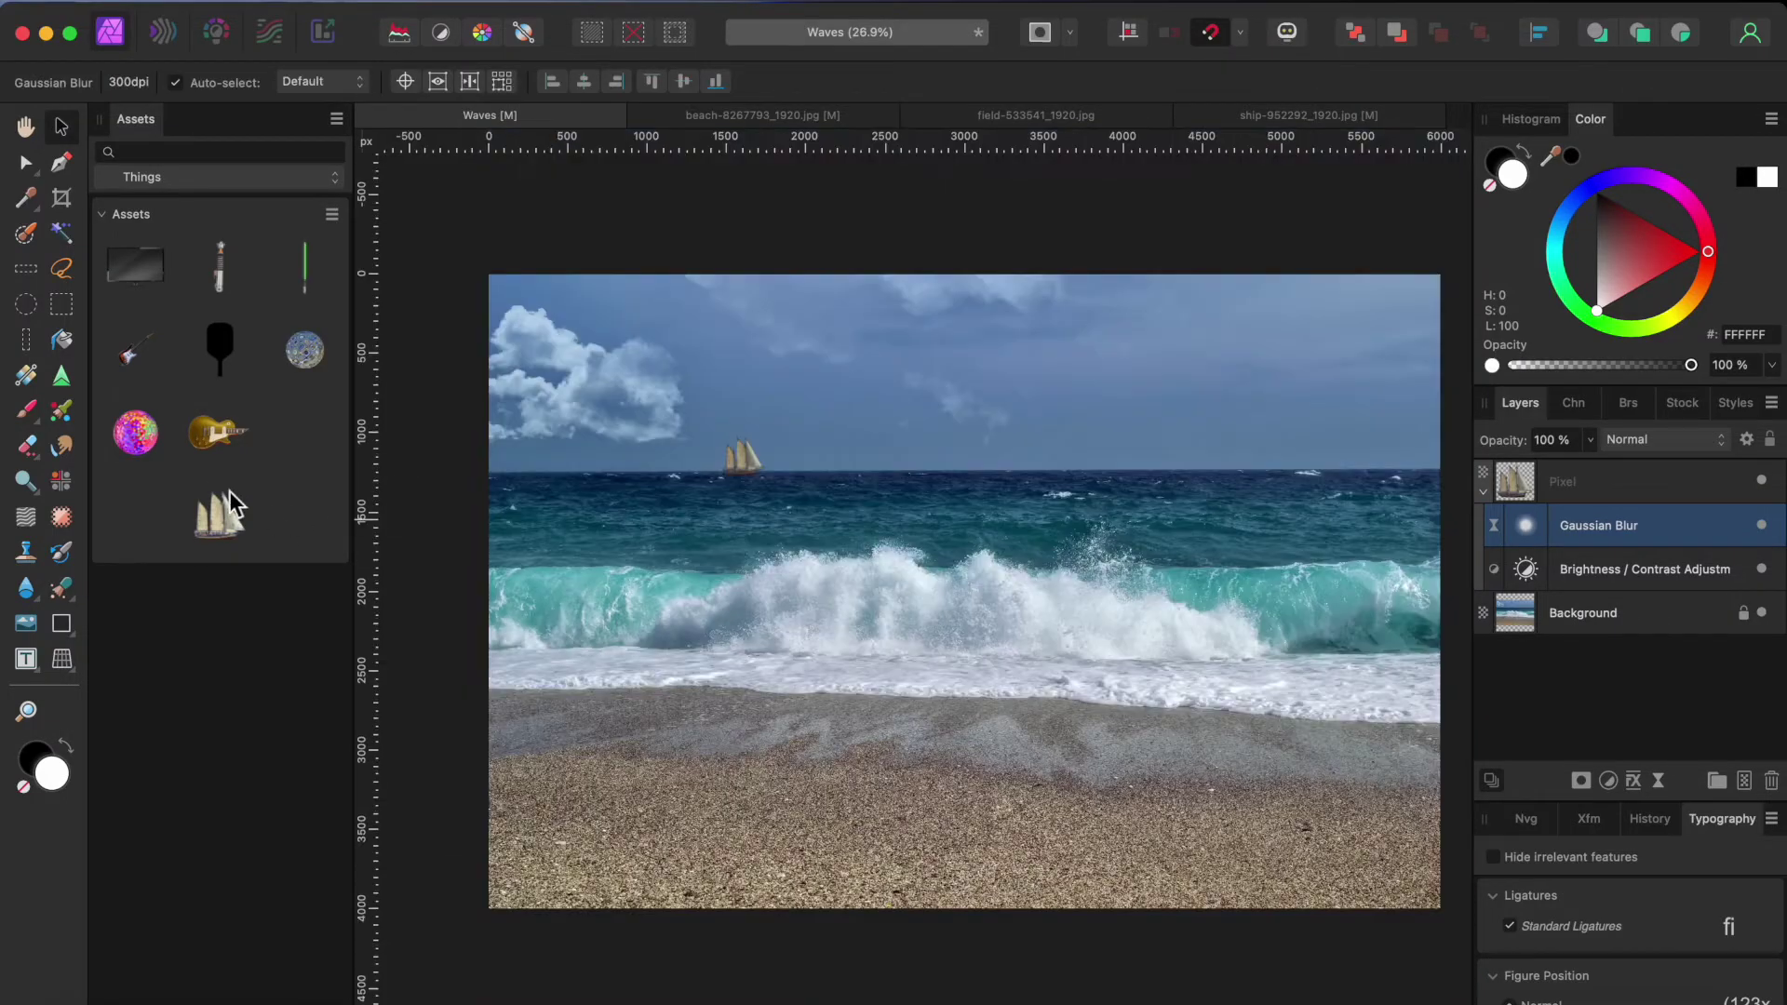
Step: Drop the backpacker from the People assets onto the wave and move his layer above the ship
left_click(244, 180)
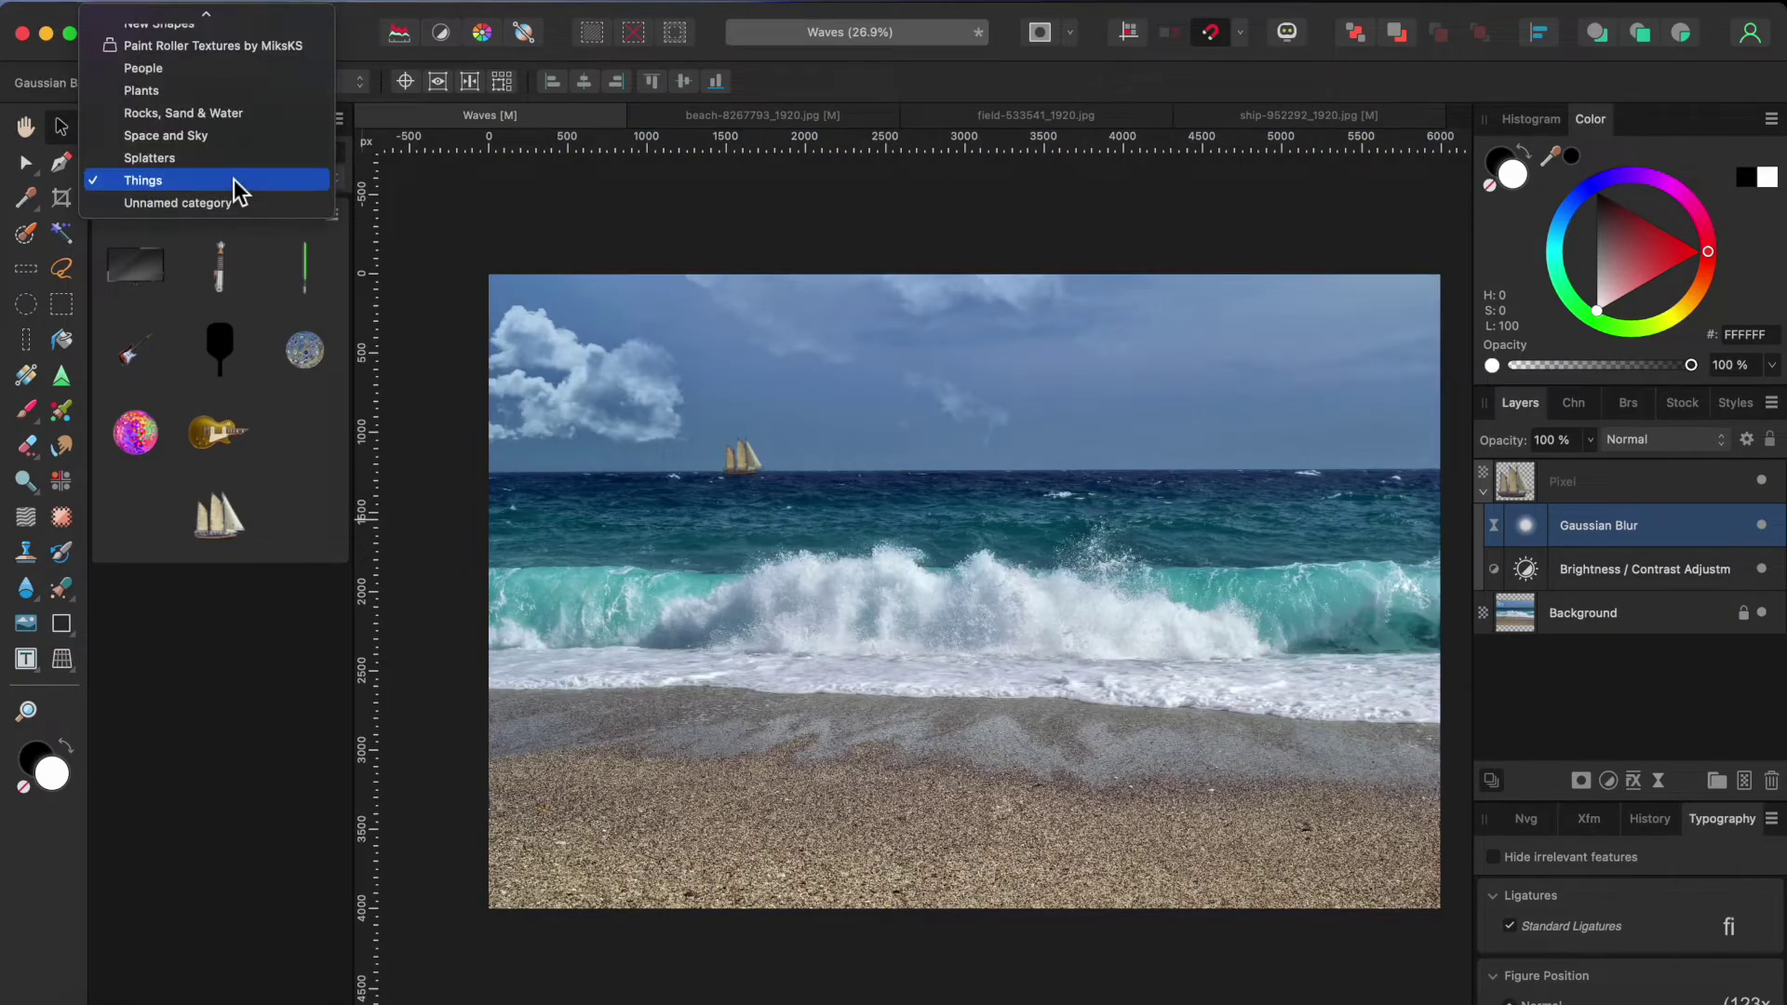
left_click(214, 68)
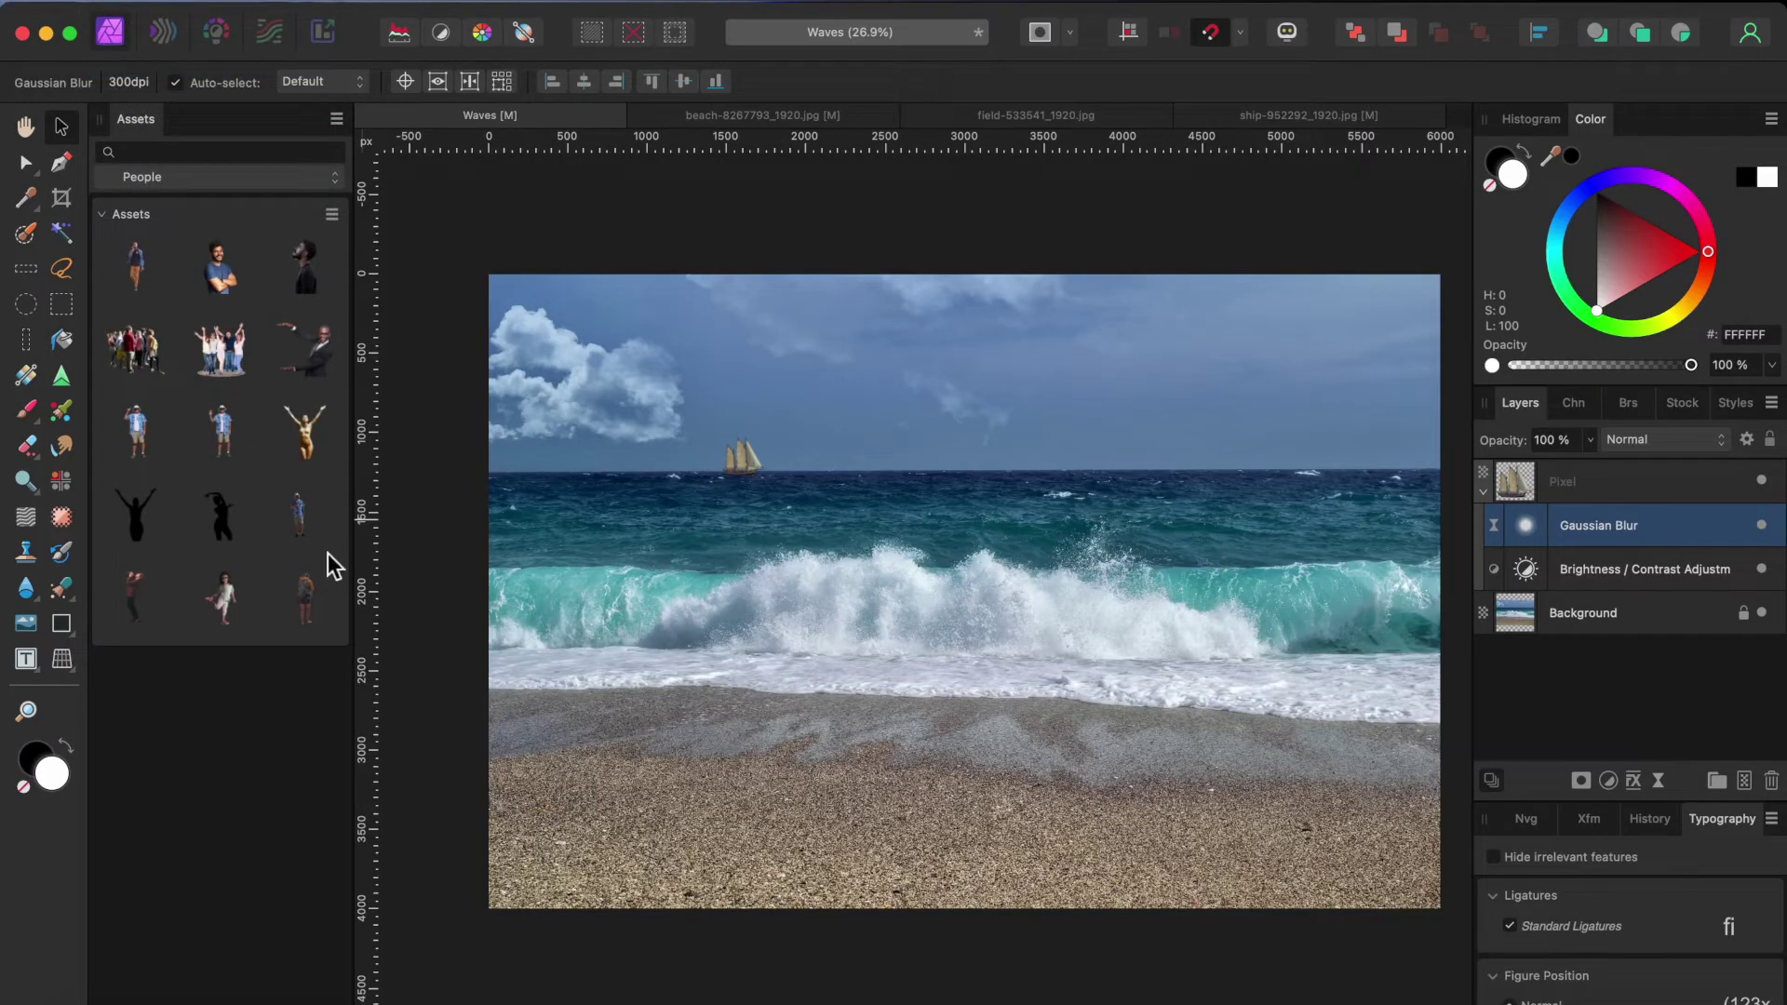
left_click_drag(309, 592, 1059, 544)
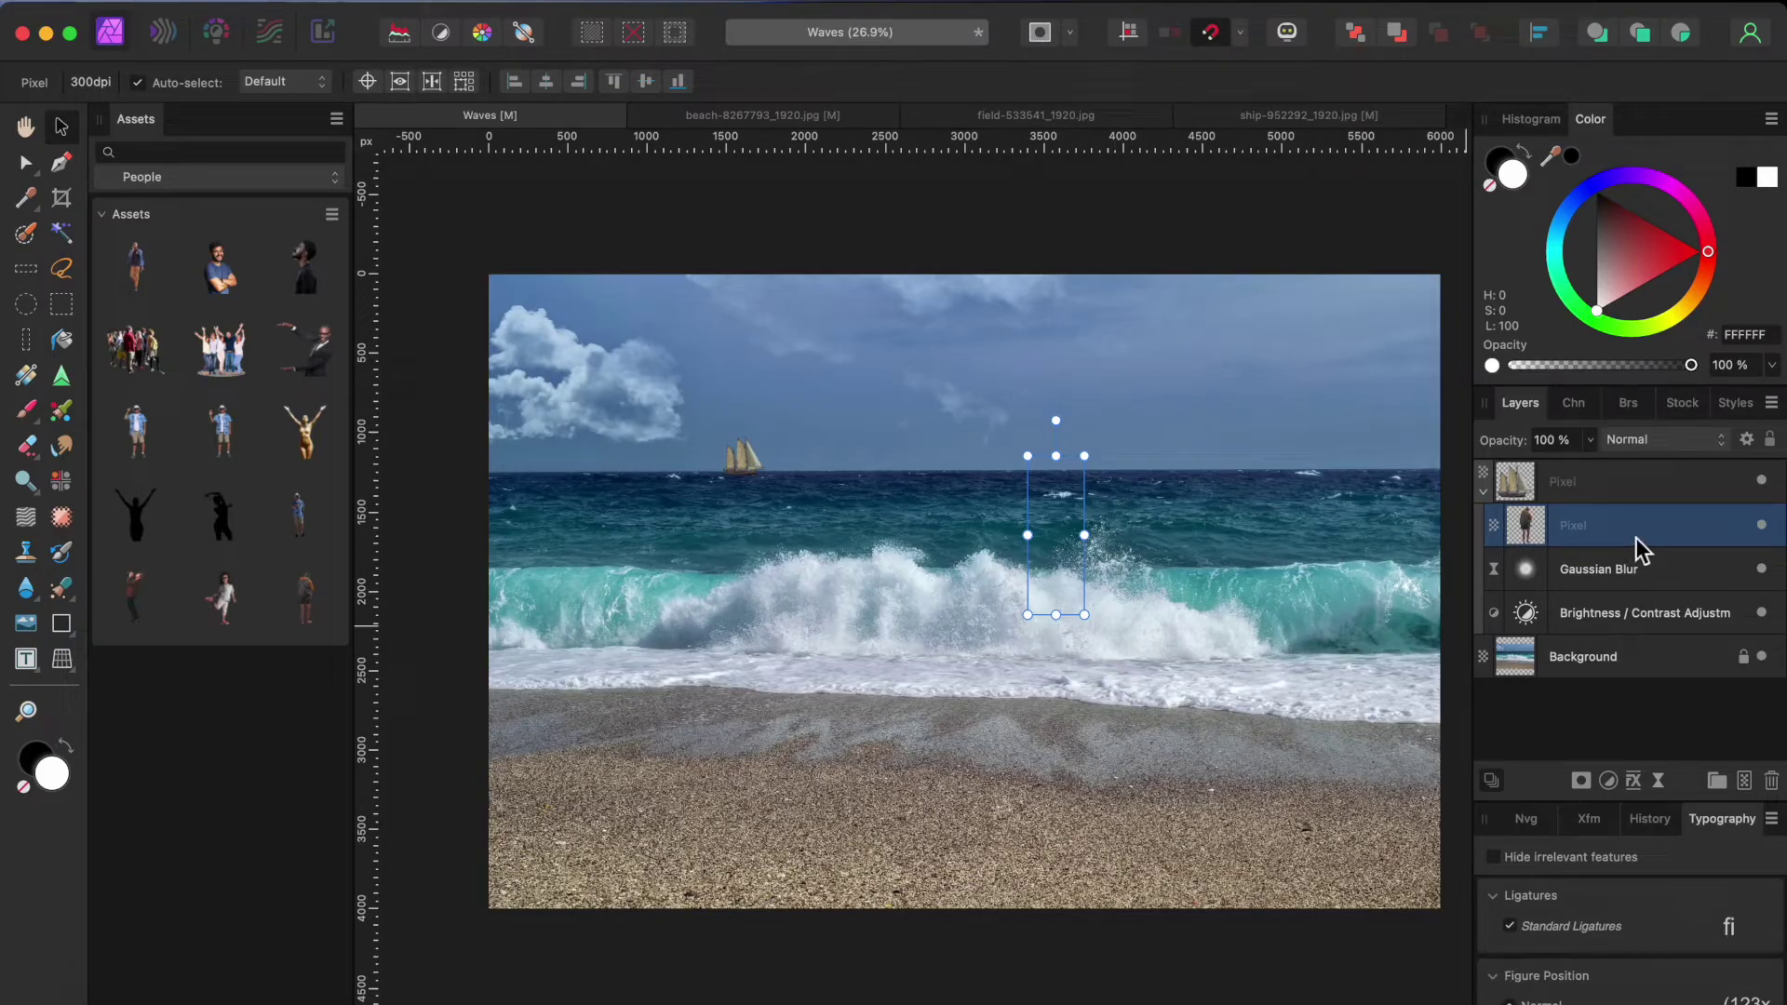
left_click_drag(1636, 538, 1496, 476)
Step: Enlarge the backpacker and settle him slightly lower in the breaking surf
scroll(1465, 506, "up", 5)
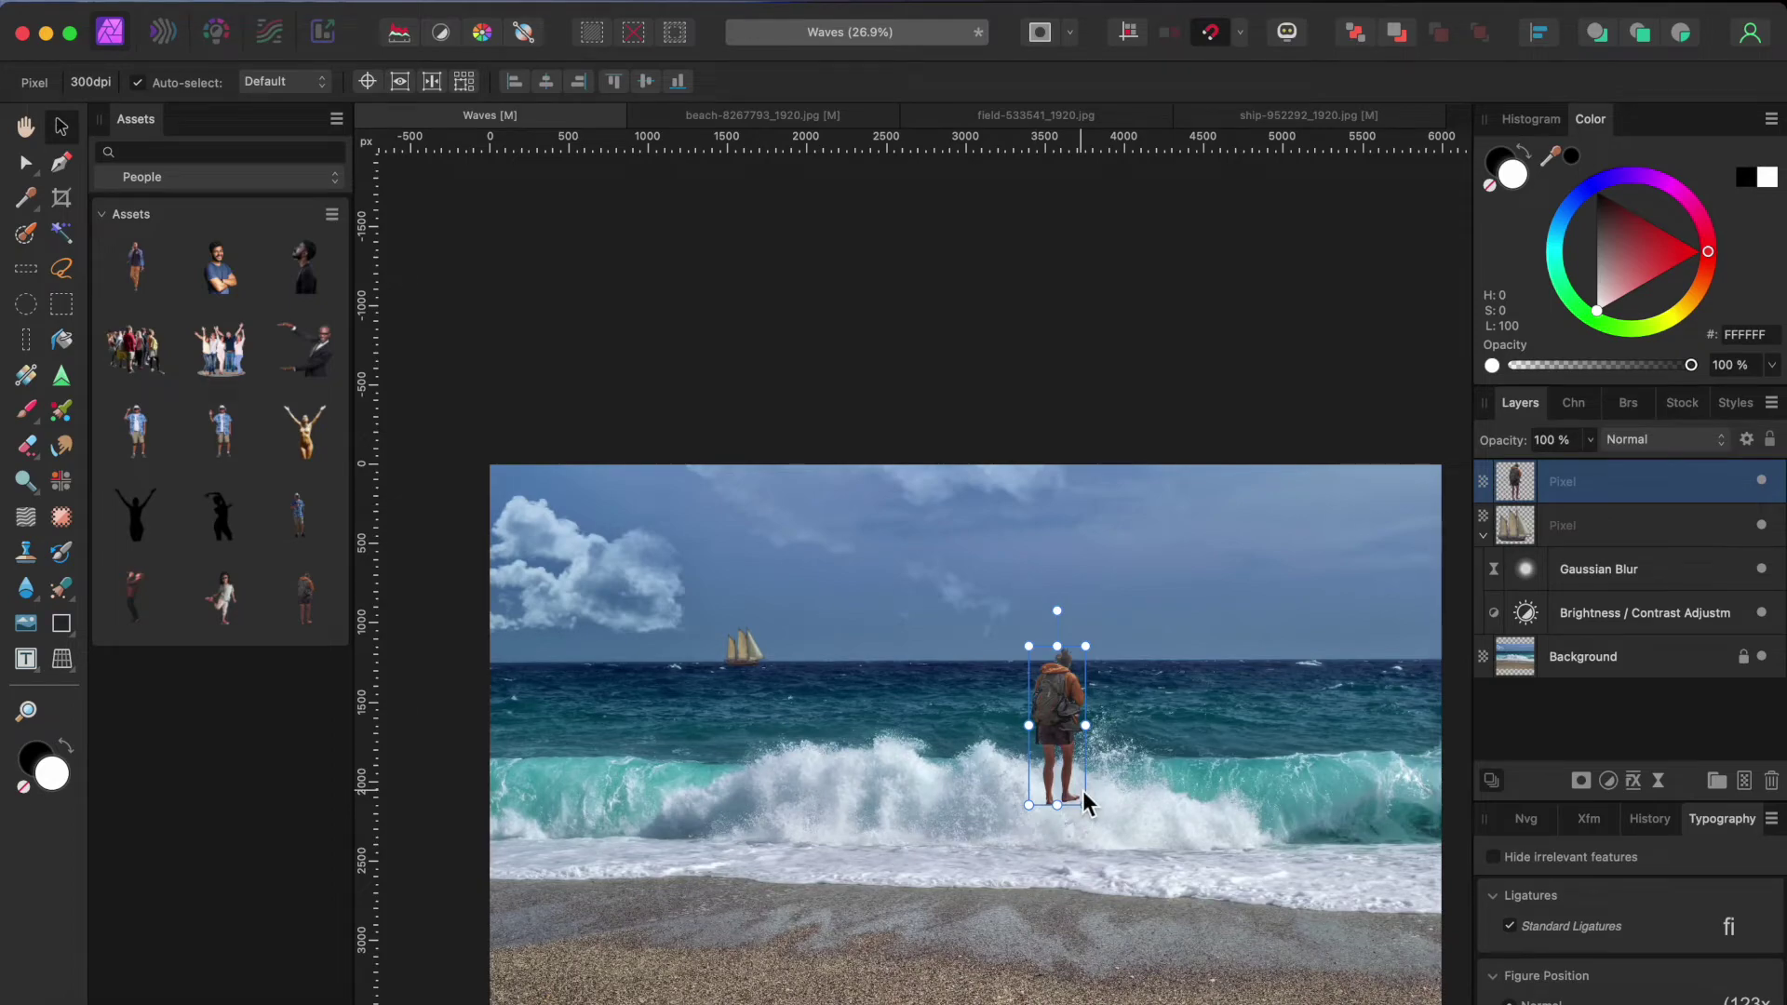
scroll(1081, 790, "up", 3)
left_click_drag(1091, 525, 1105, 487)
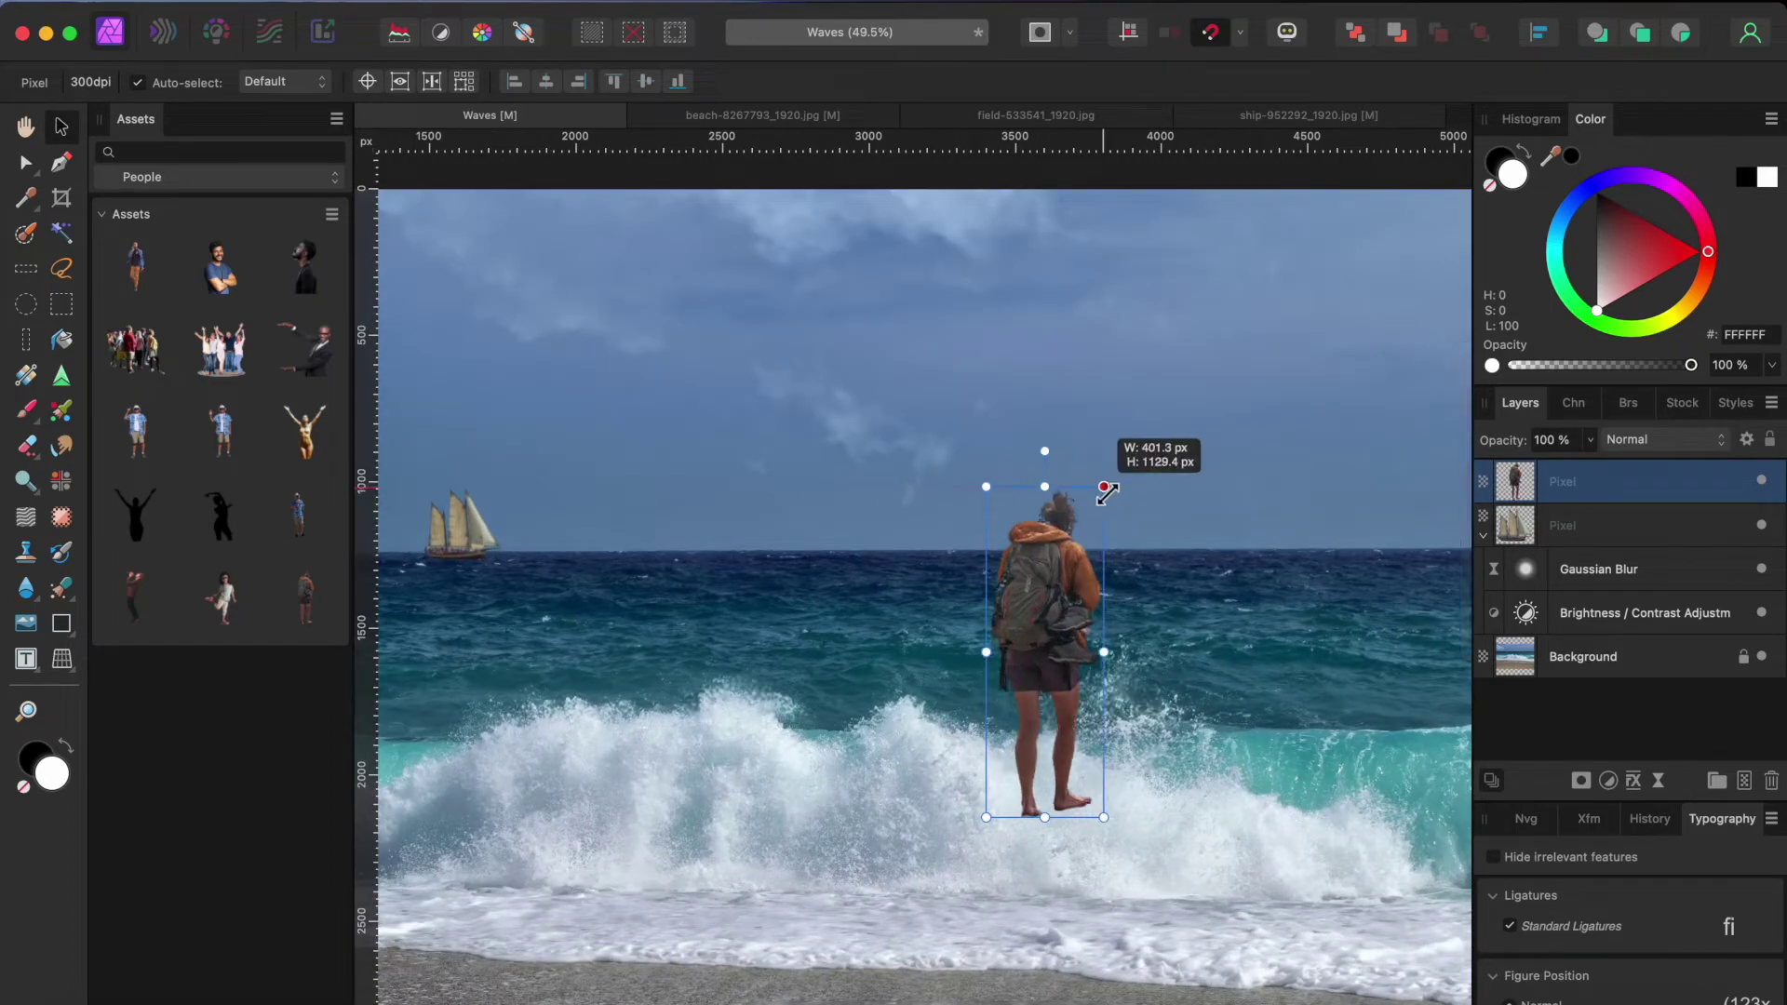
scroll(1068, 629, "down", 3)
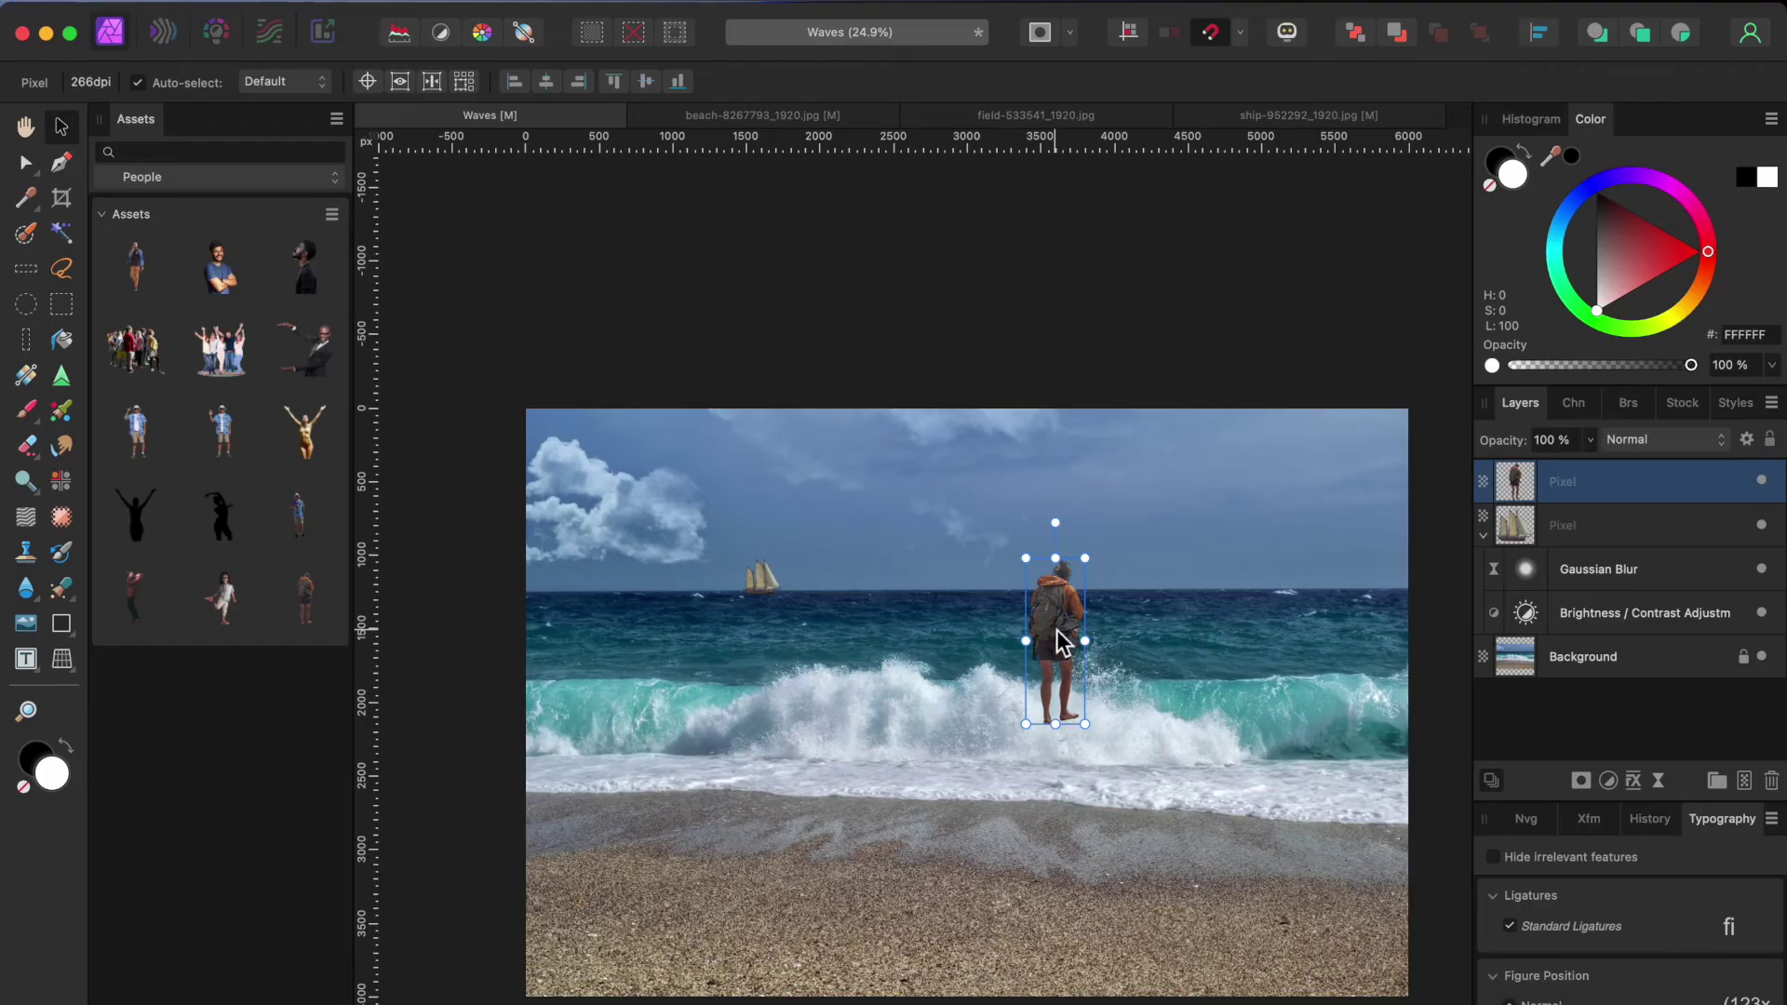
left_click_drag(1057, 629, 1056, 648)
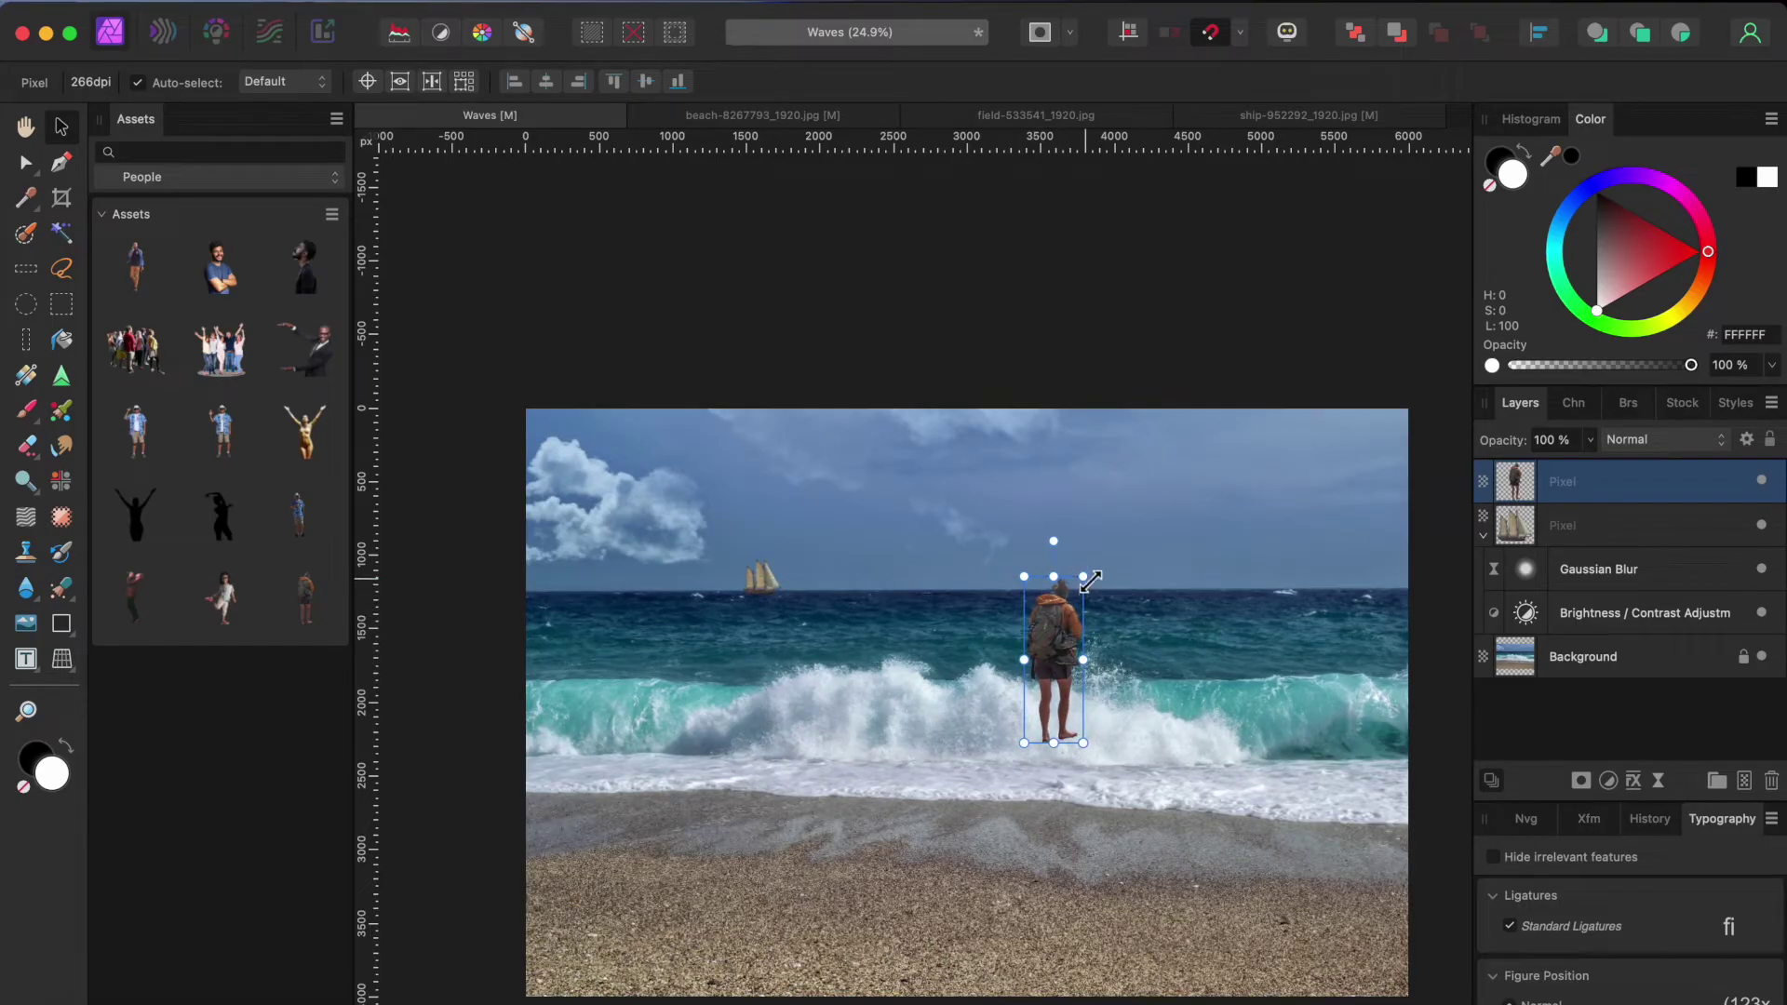
left_click_drag(1087, 579, 1091, 558)
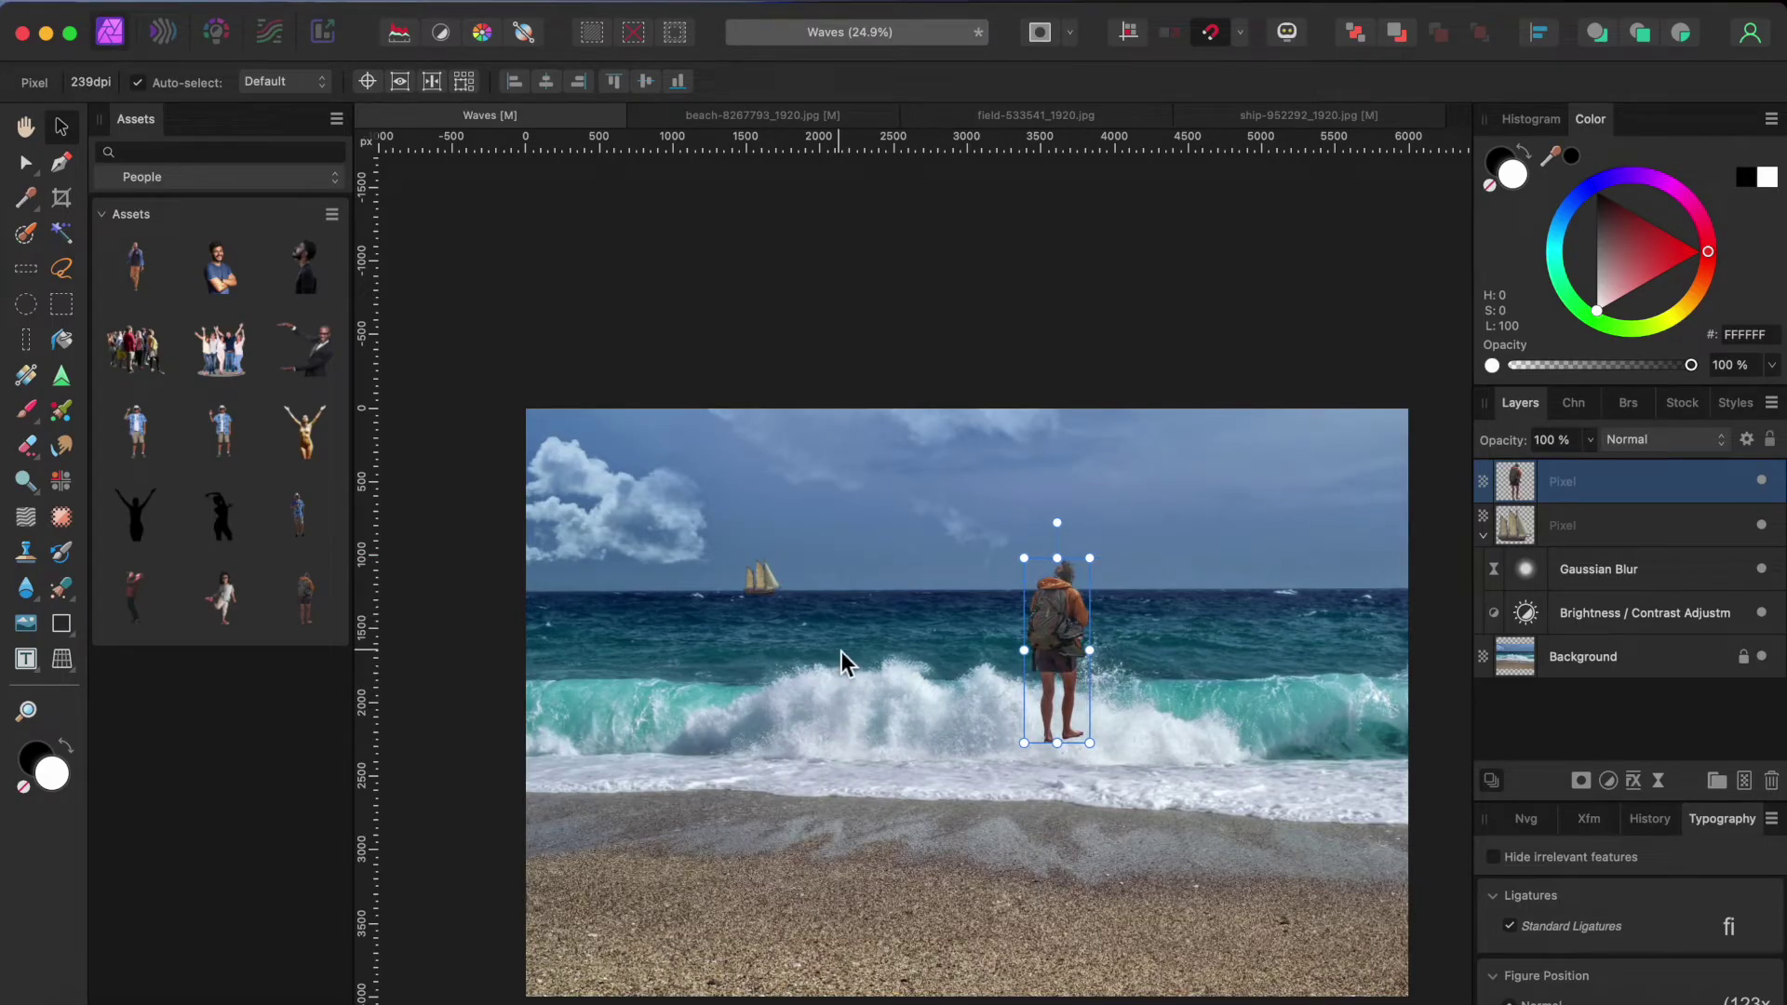
scroll(841, 651, "down", 3)
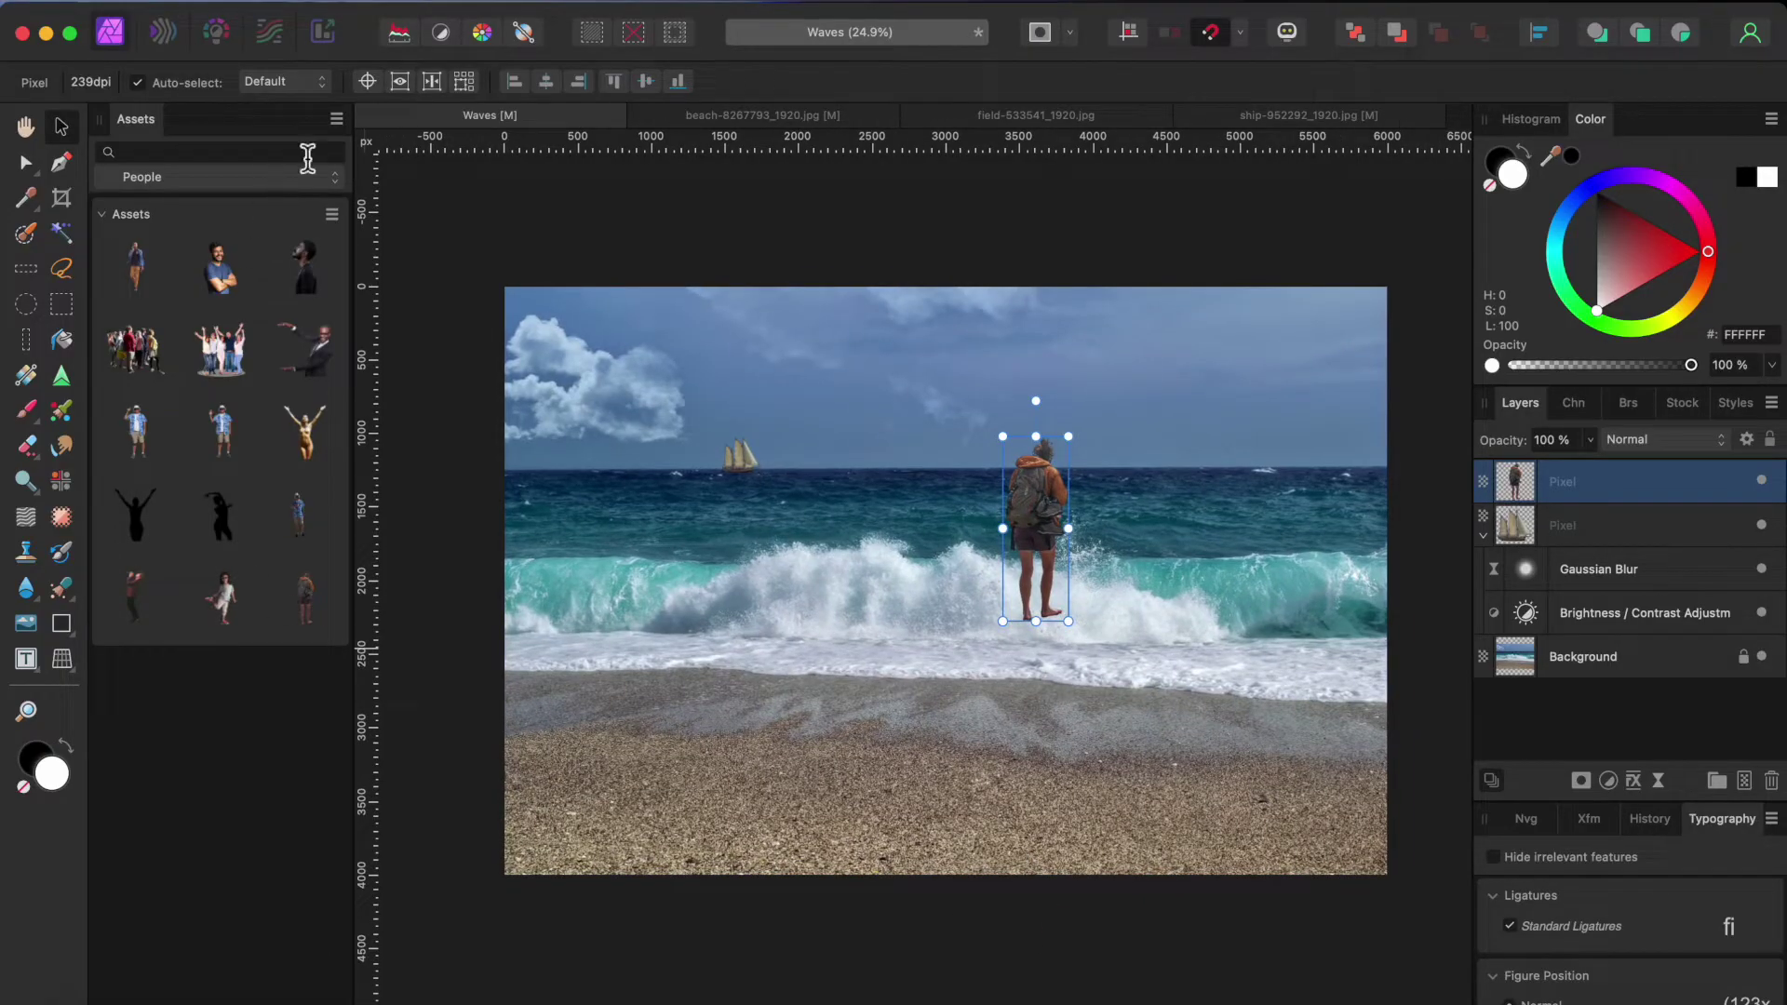
left_click(337, 119)
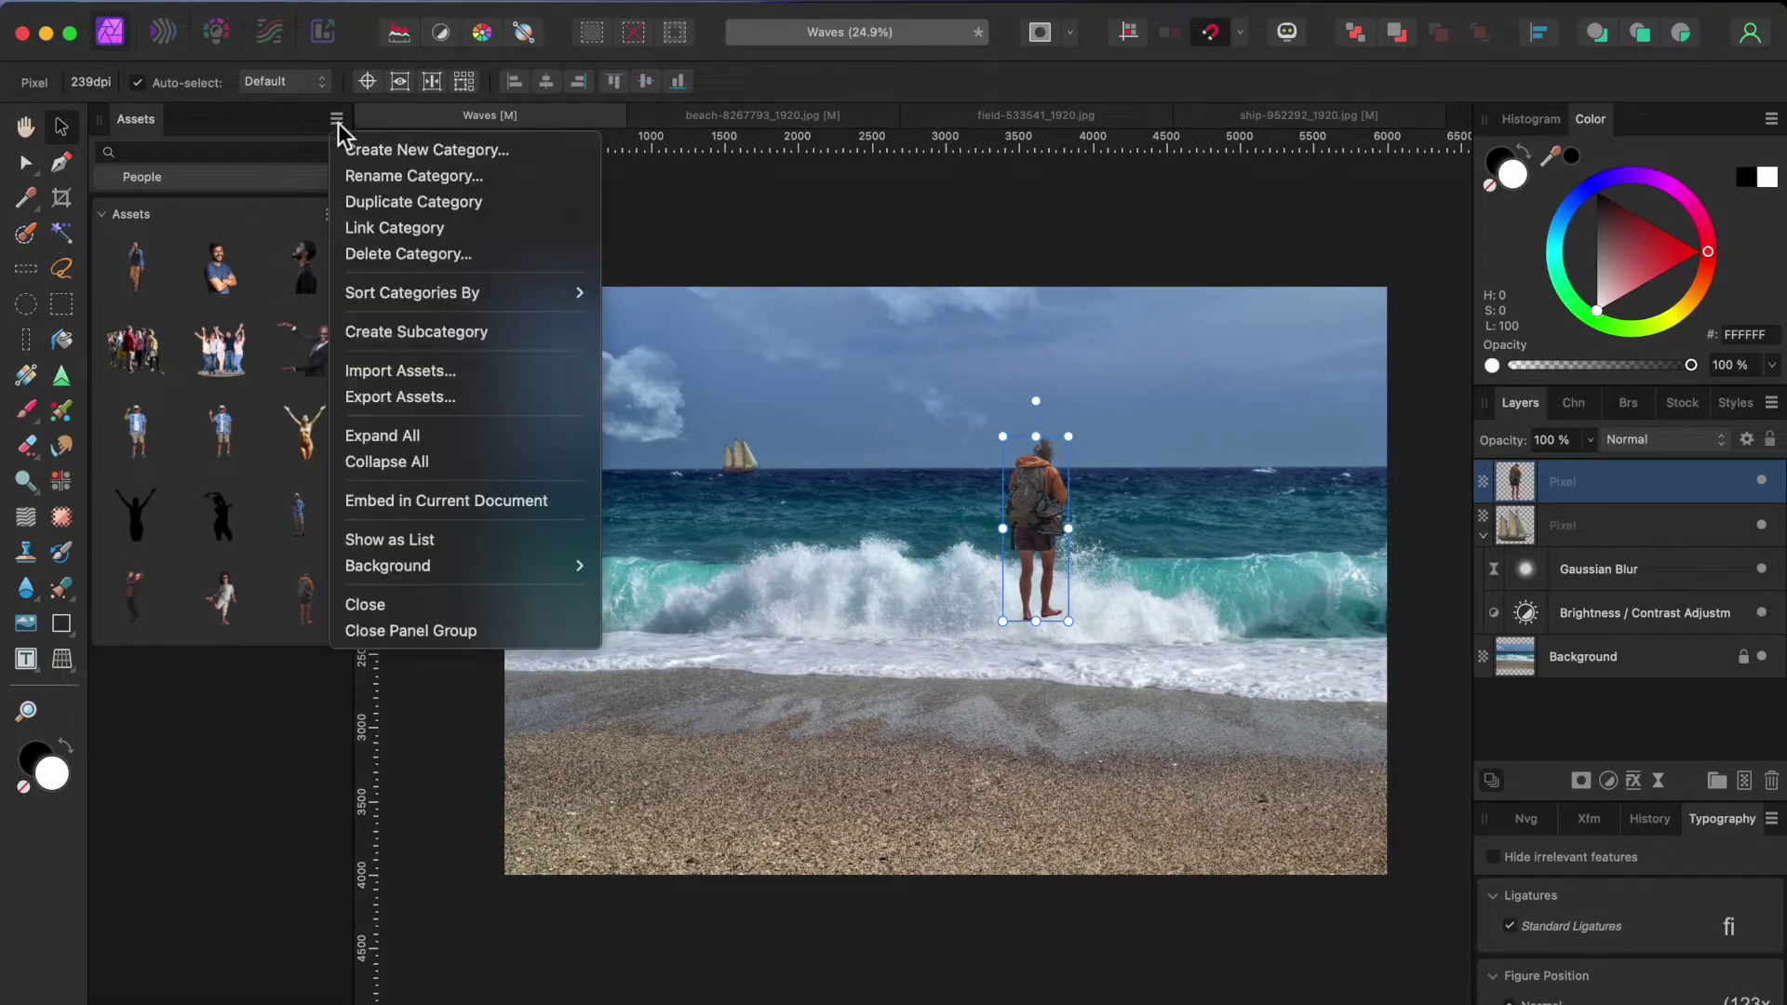
Step: Close the Assets panel group, zoom the canvas, and select the Clone Brush Tool
left_click(369, 630)
scroll(495, 572, "up", 1)
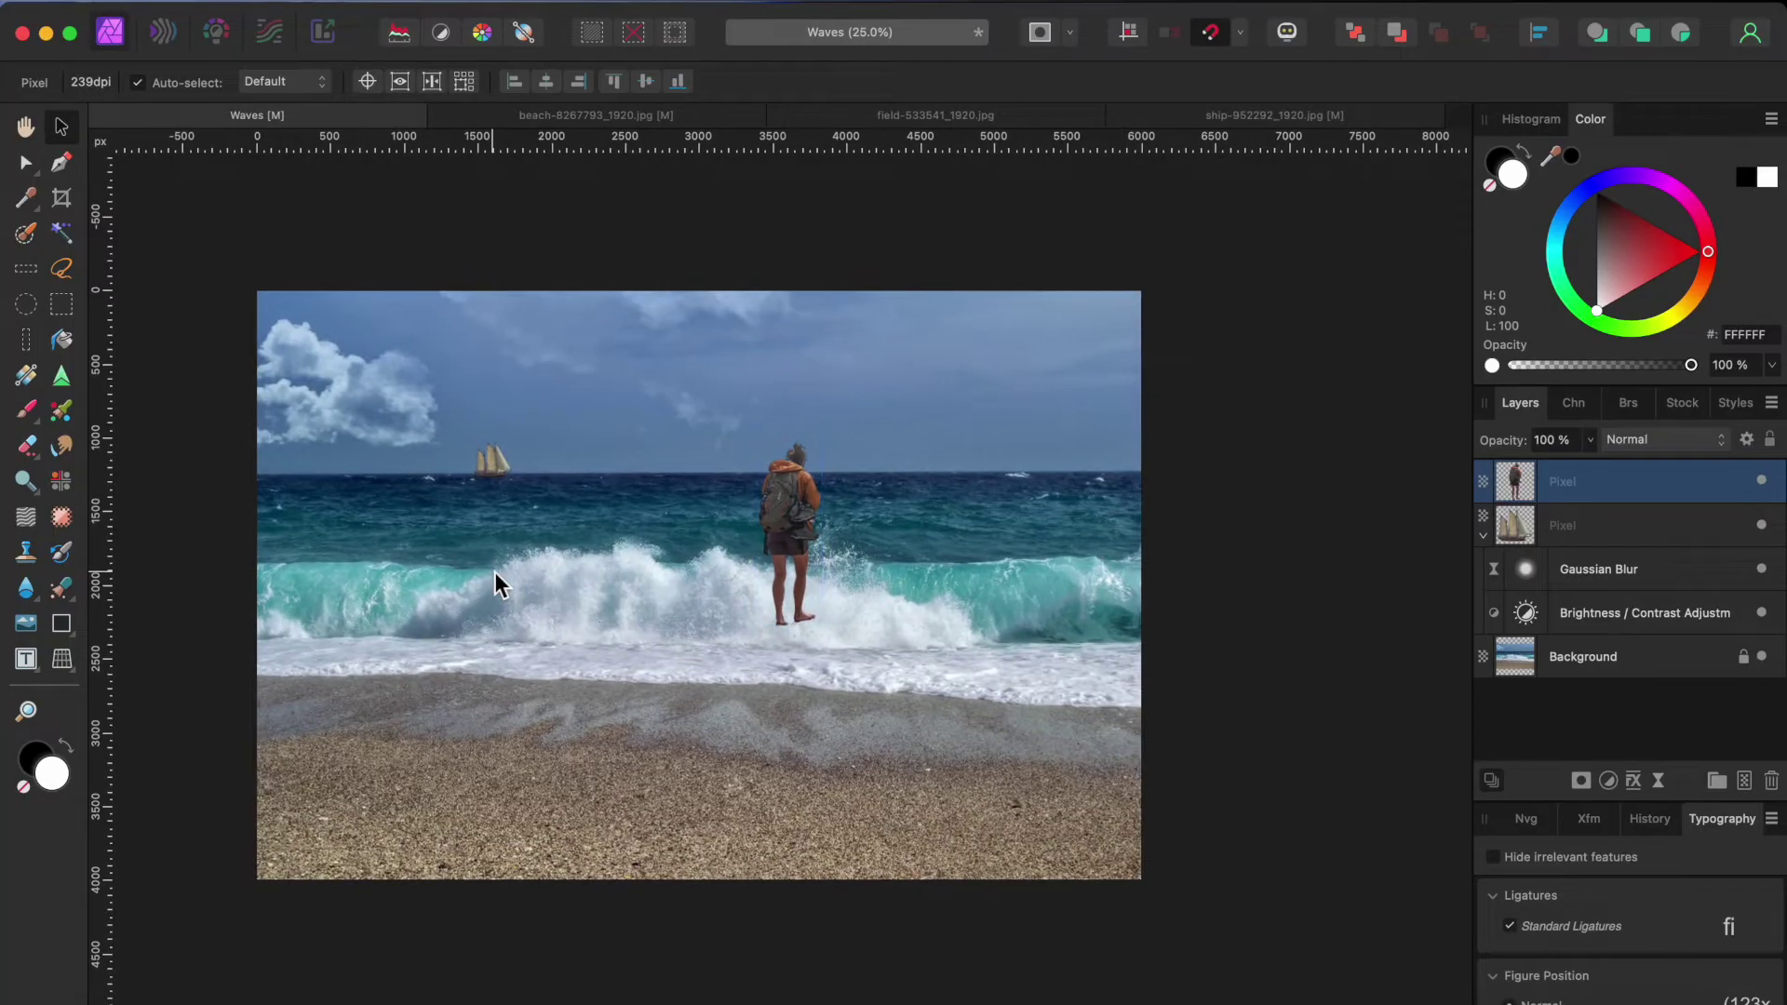
scroll(495, 573, "up", 2)
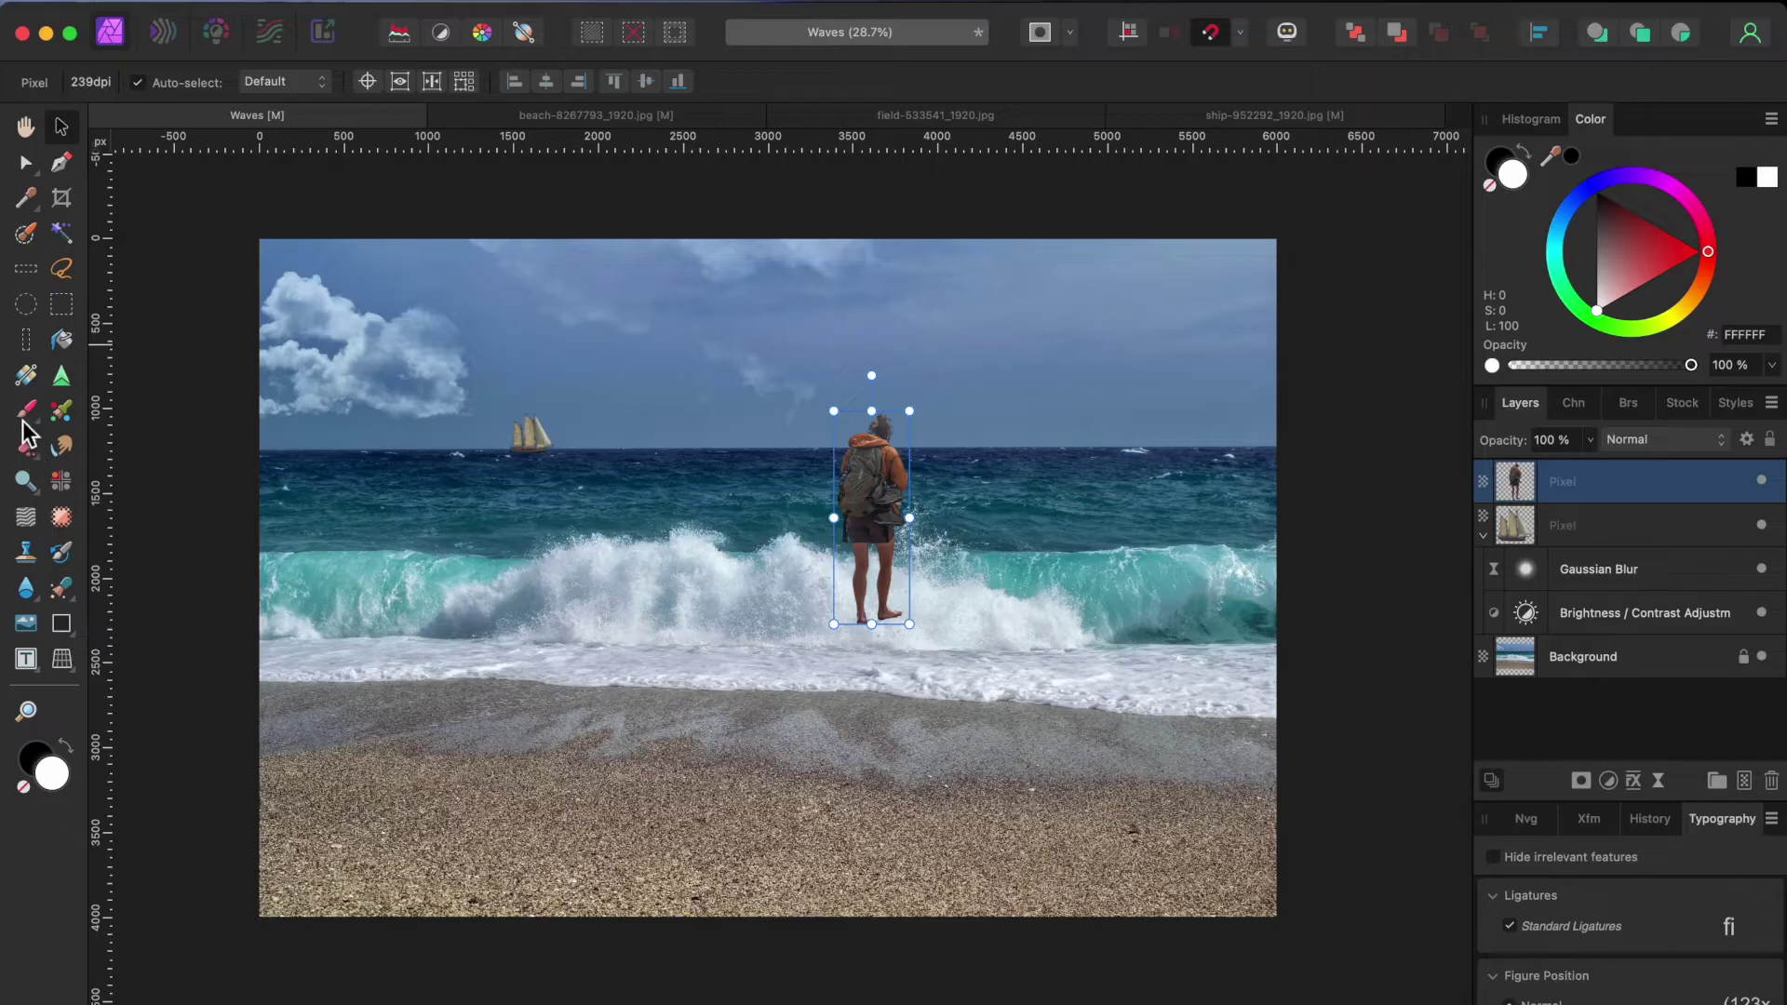
left_click(27, 555)
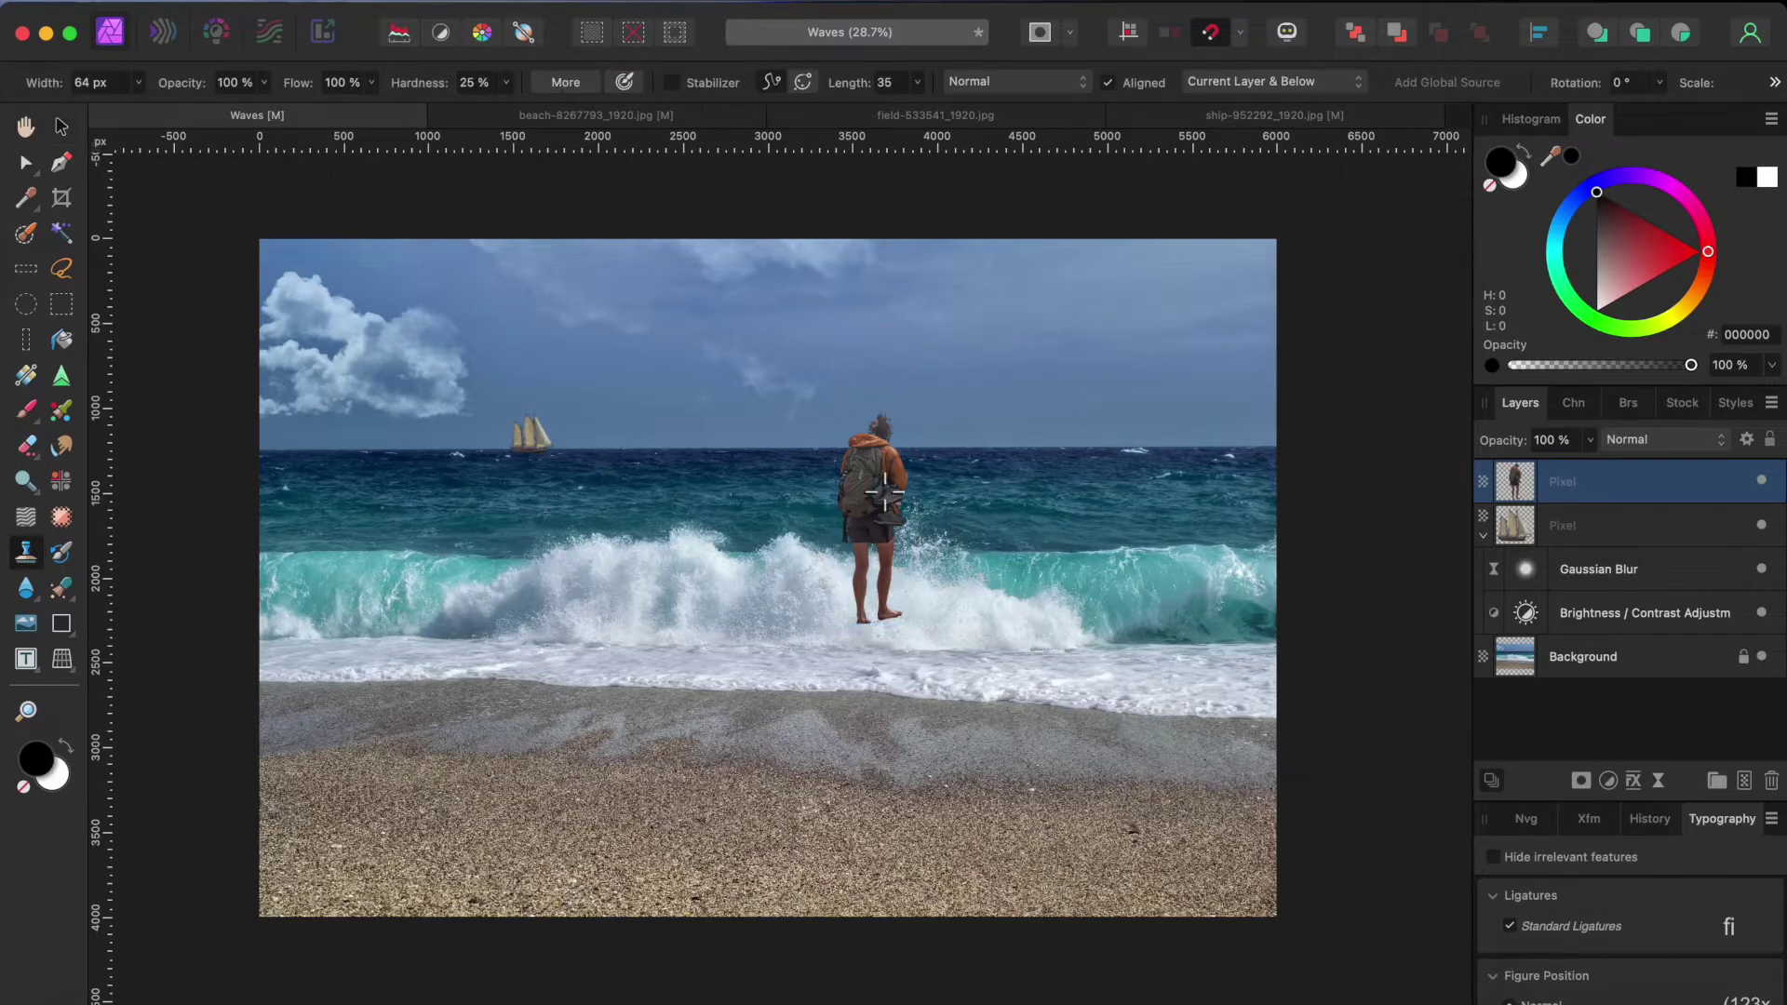
Step: Choose the 64 px Round Soft brush from Basic and widen it to 148 px
left_click(1629, 406)
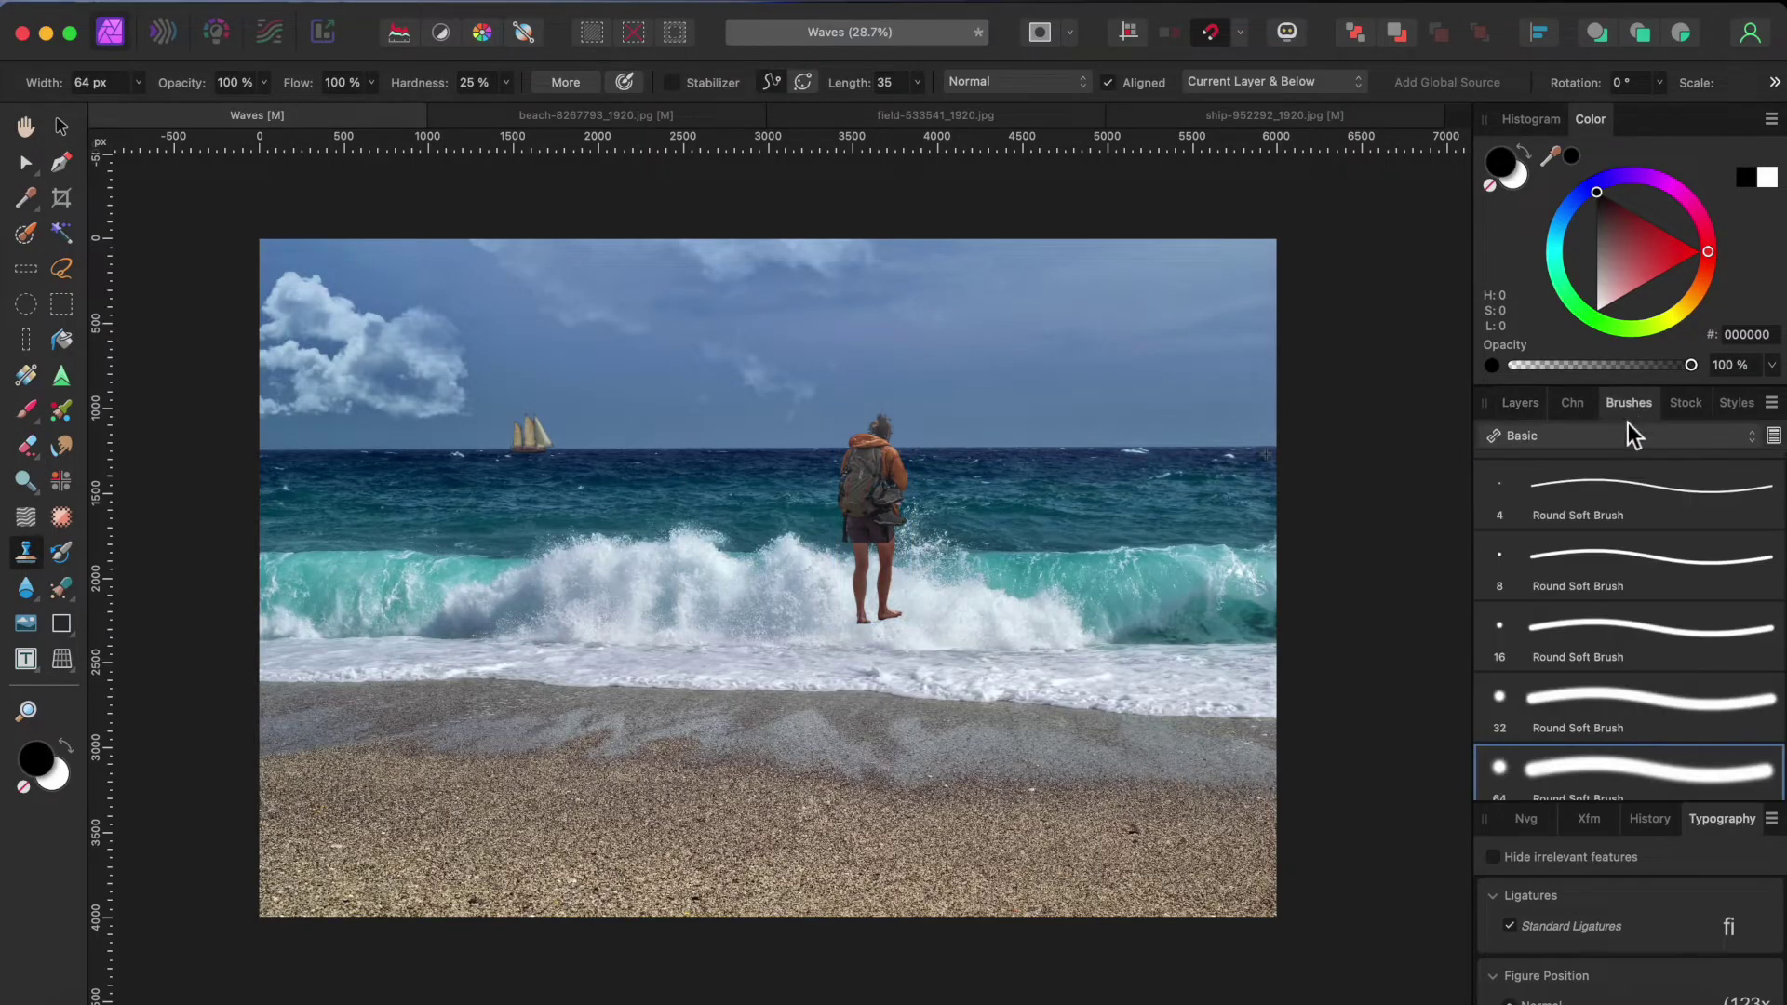
left_click(1583, 438)
left_click(1631, 736)
scroll(862, 633, "up", 3)
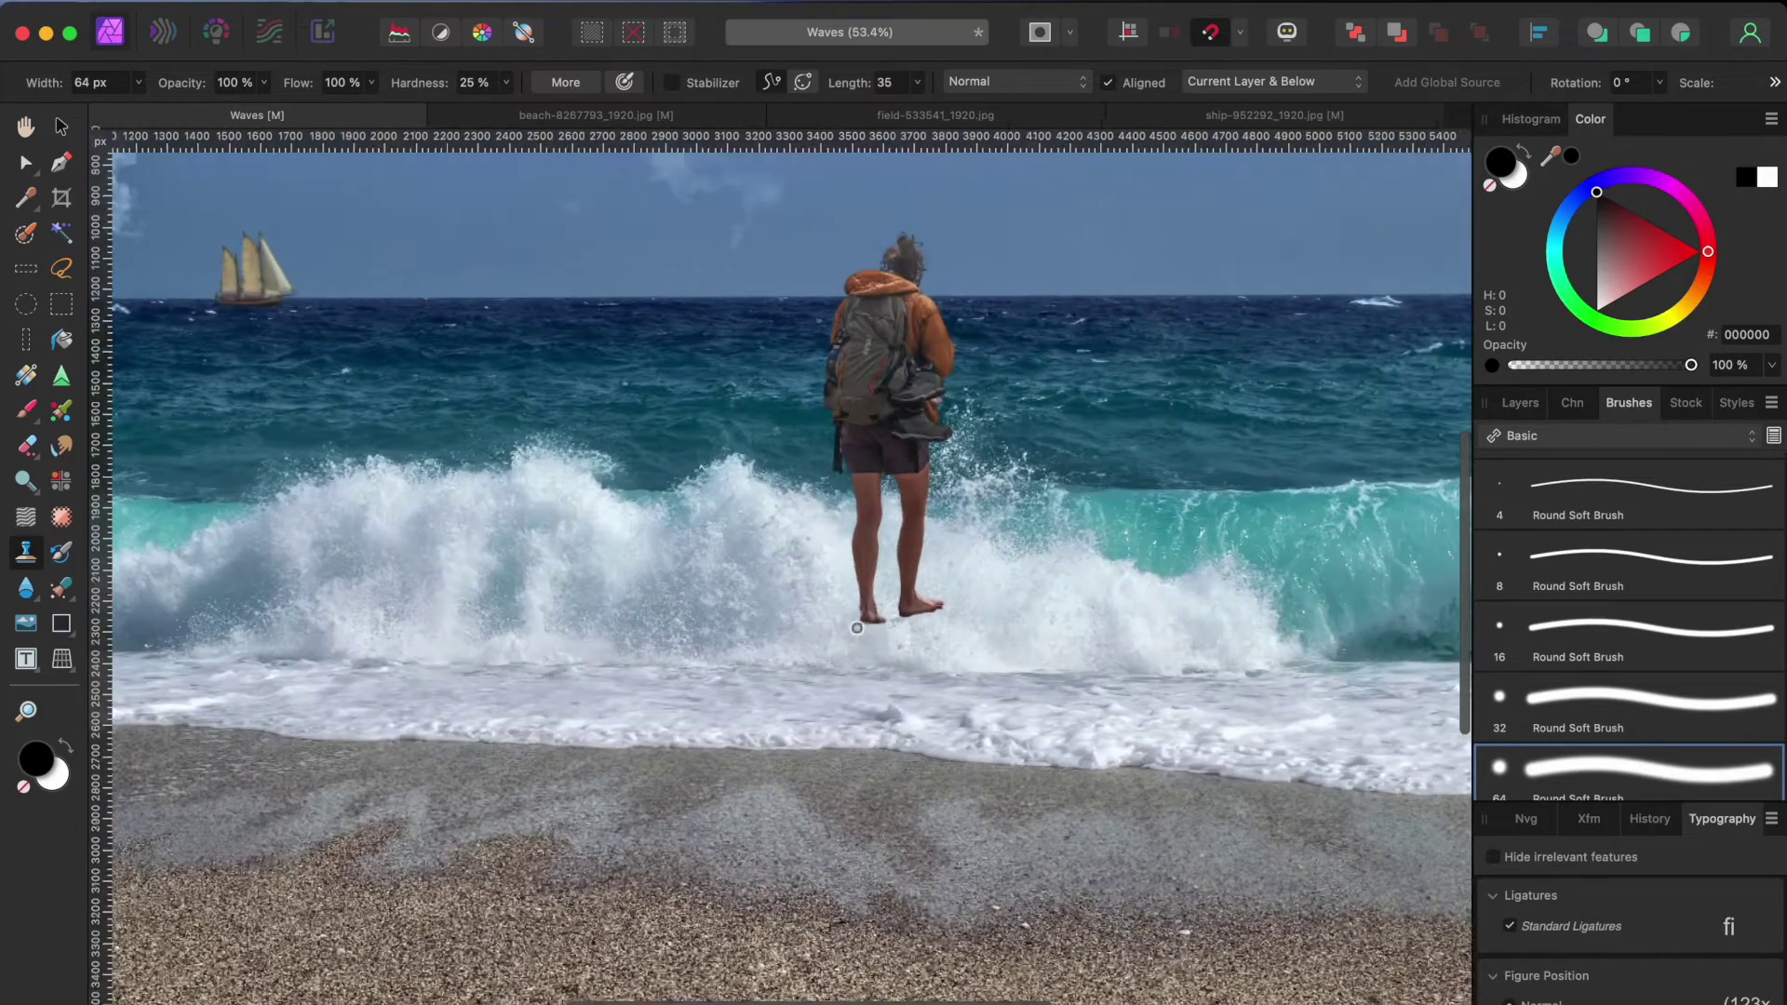
key("bracketright")
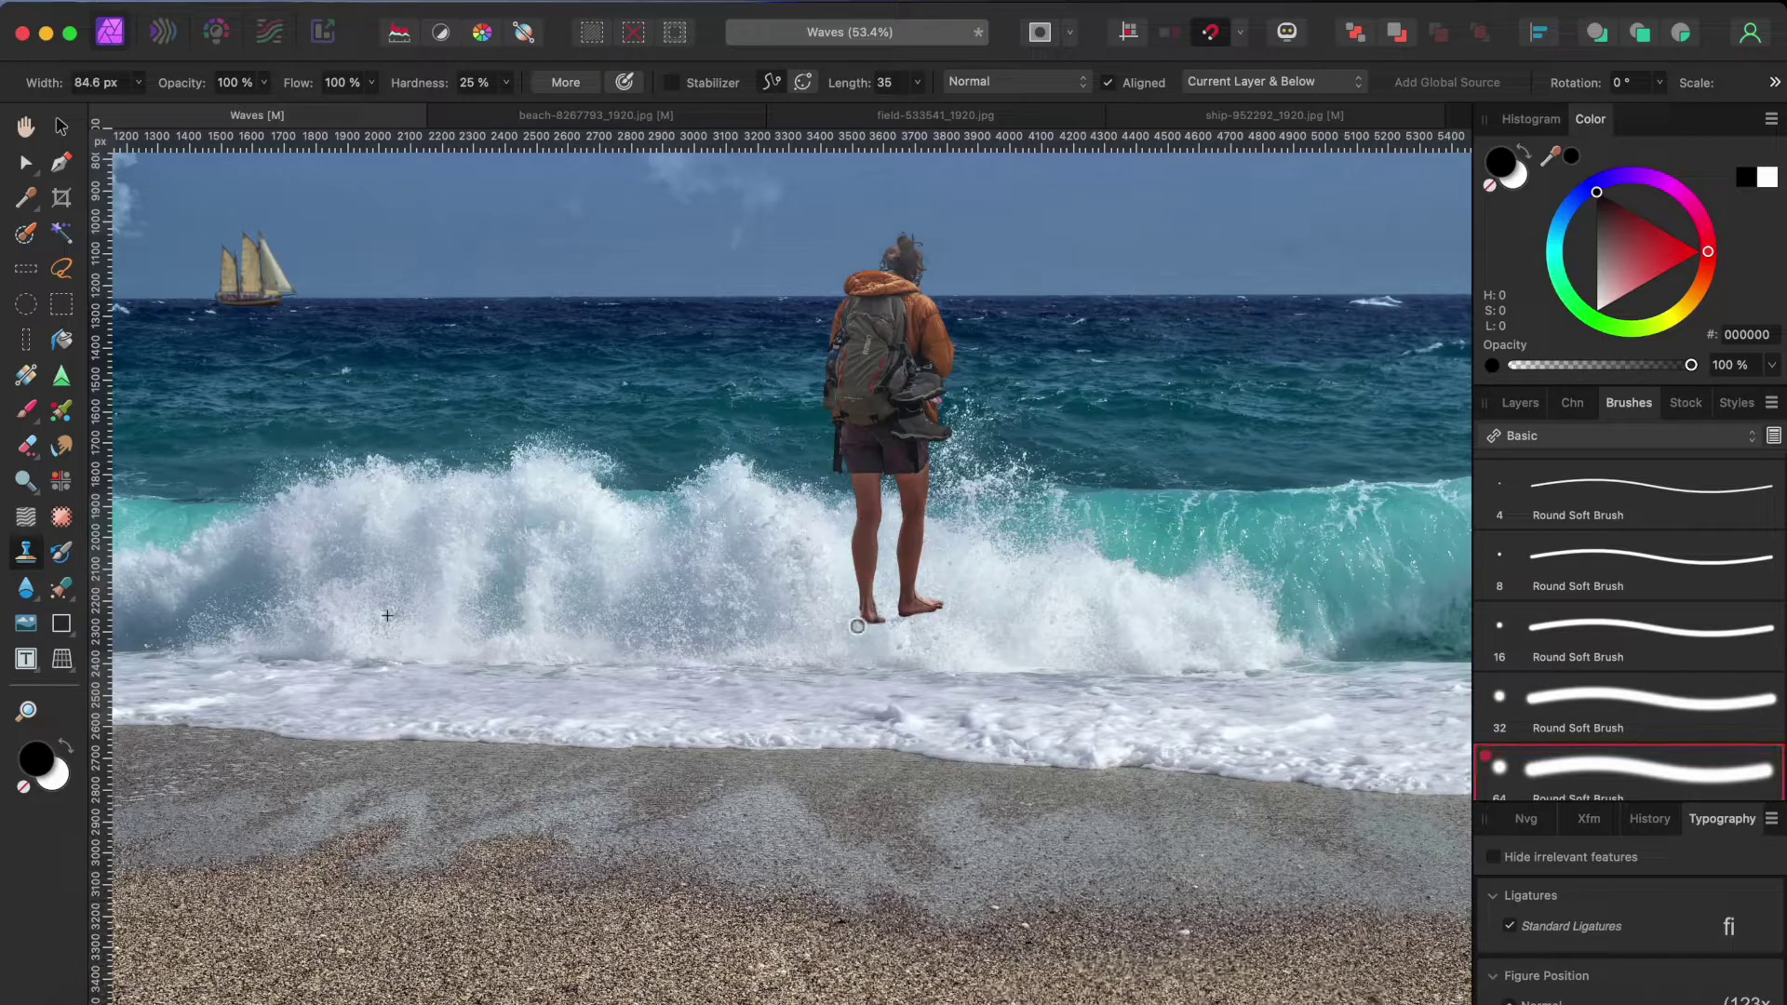
key("bracketright")
Step: Clone wave water over the backpacker's left and right feet, resampling from the wave
left_click_drag(860, 621, 895, 628)
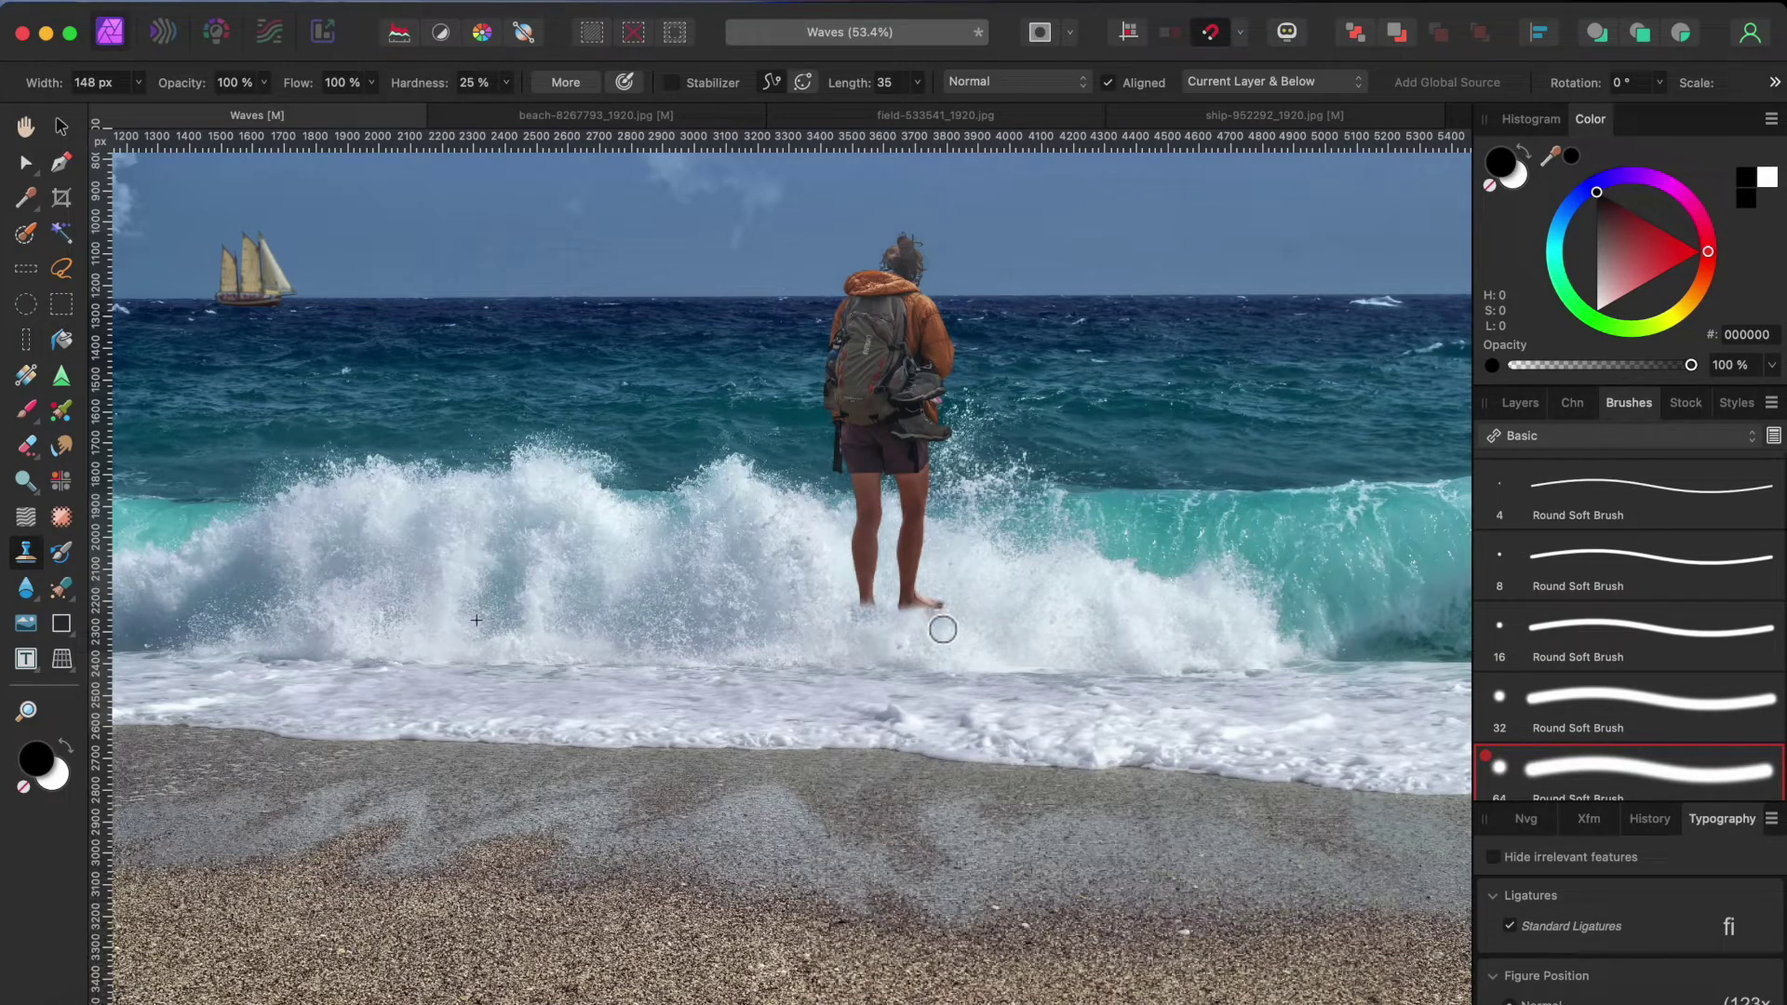
left_click_drag(945, 619, 922, 616)
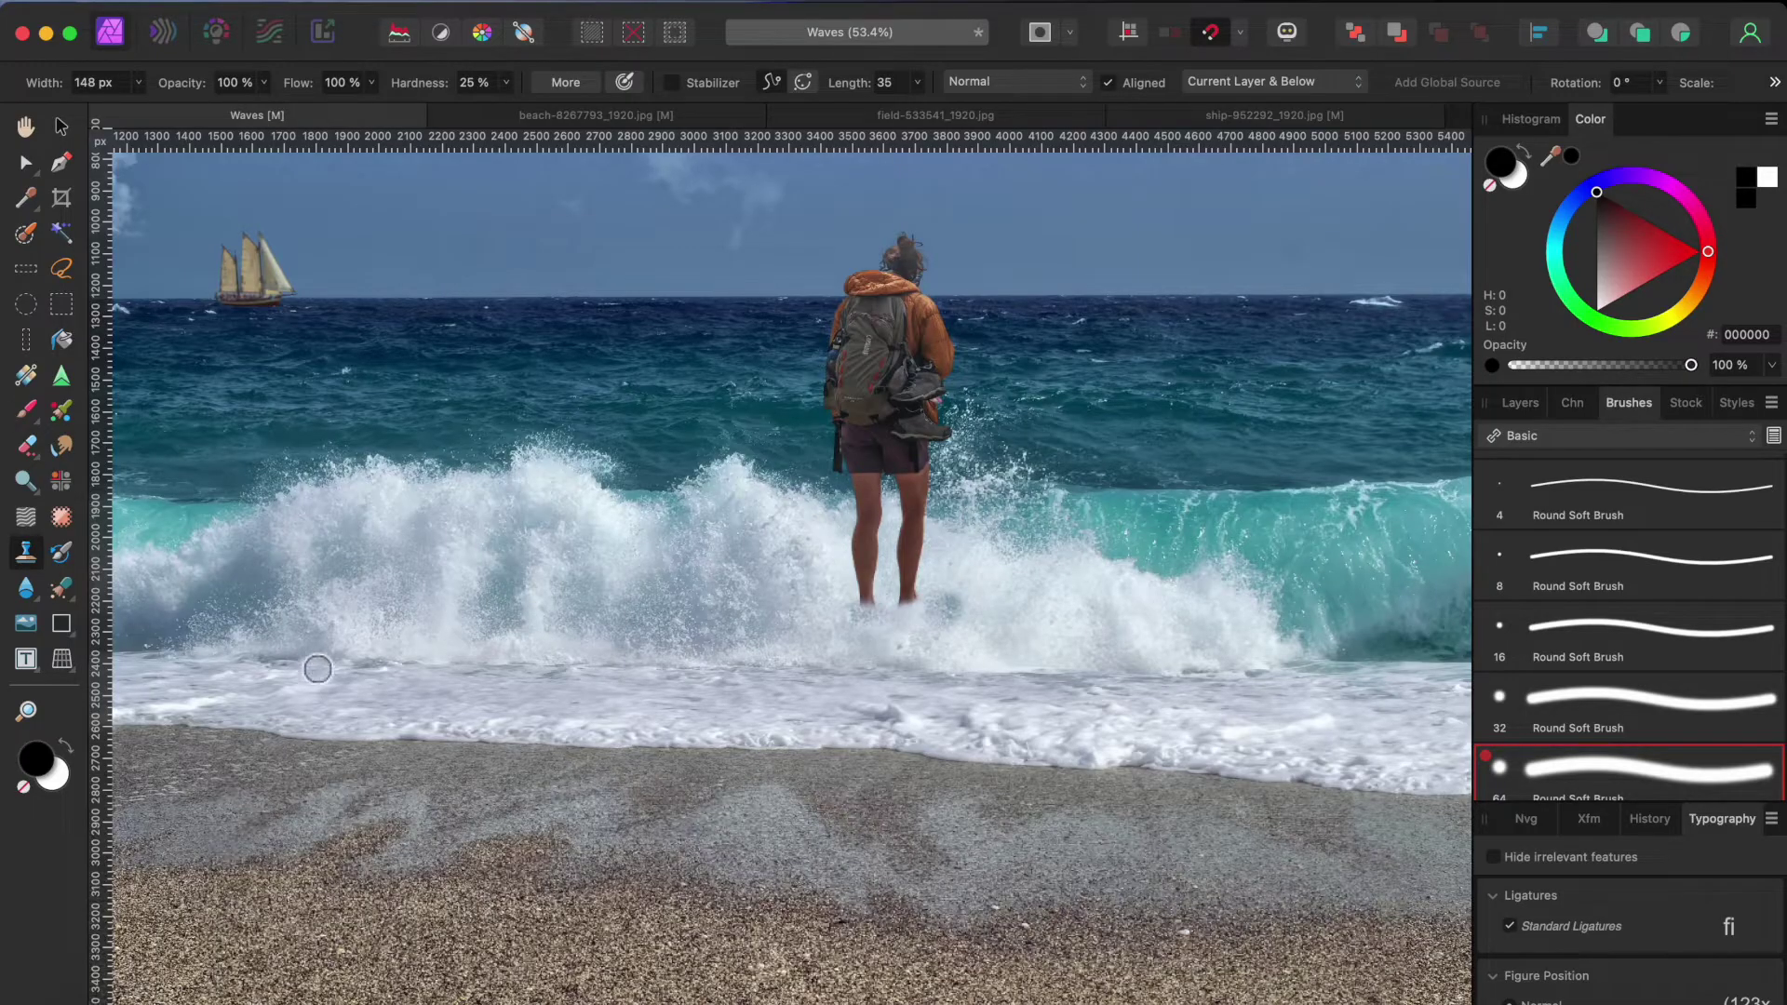
left_click(376, 608, "alt")
left_click_drag(866, 599, 910, 608)
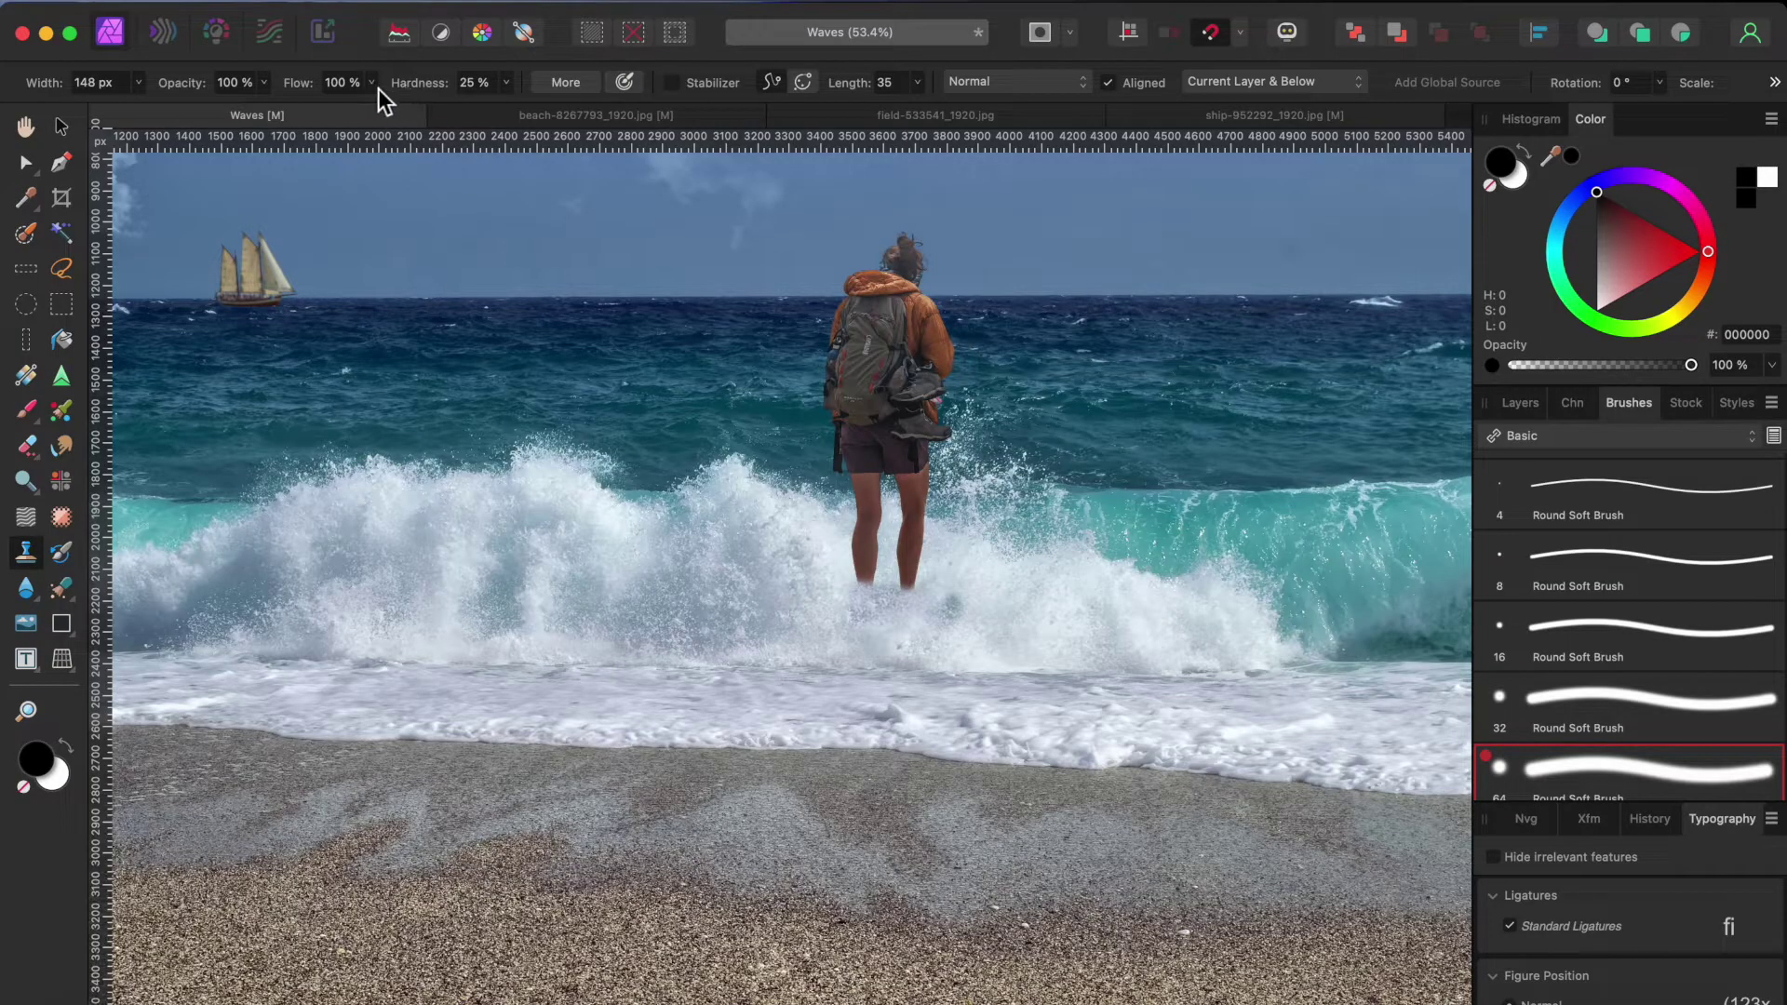
Step: Lower the brush opacity to 83% and clone sampled foam across the feet
left_click(267, 84)
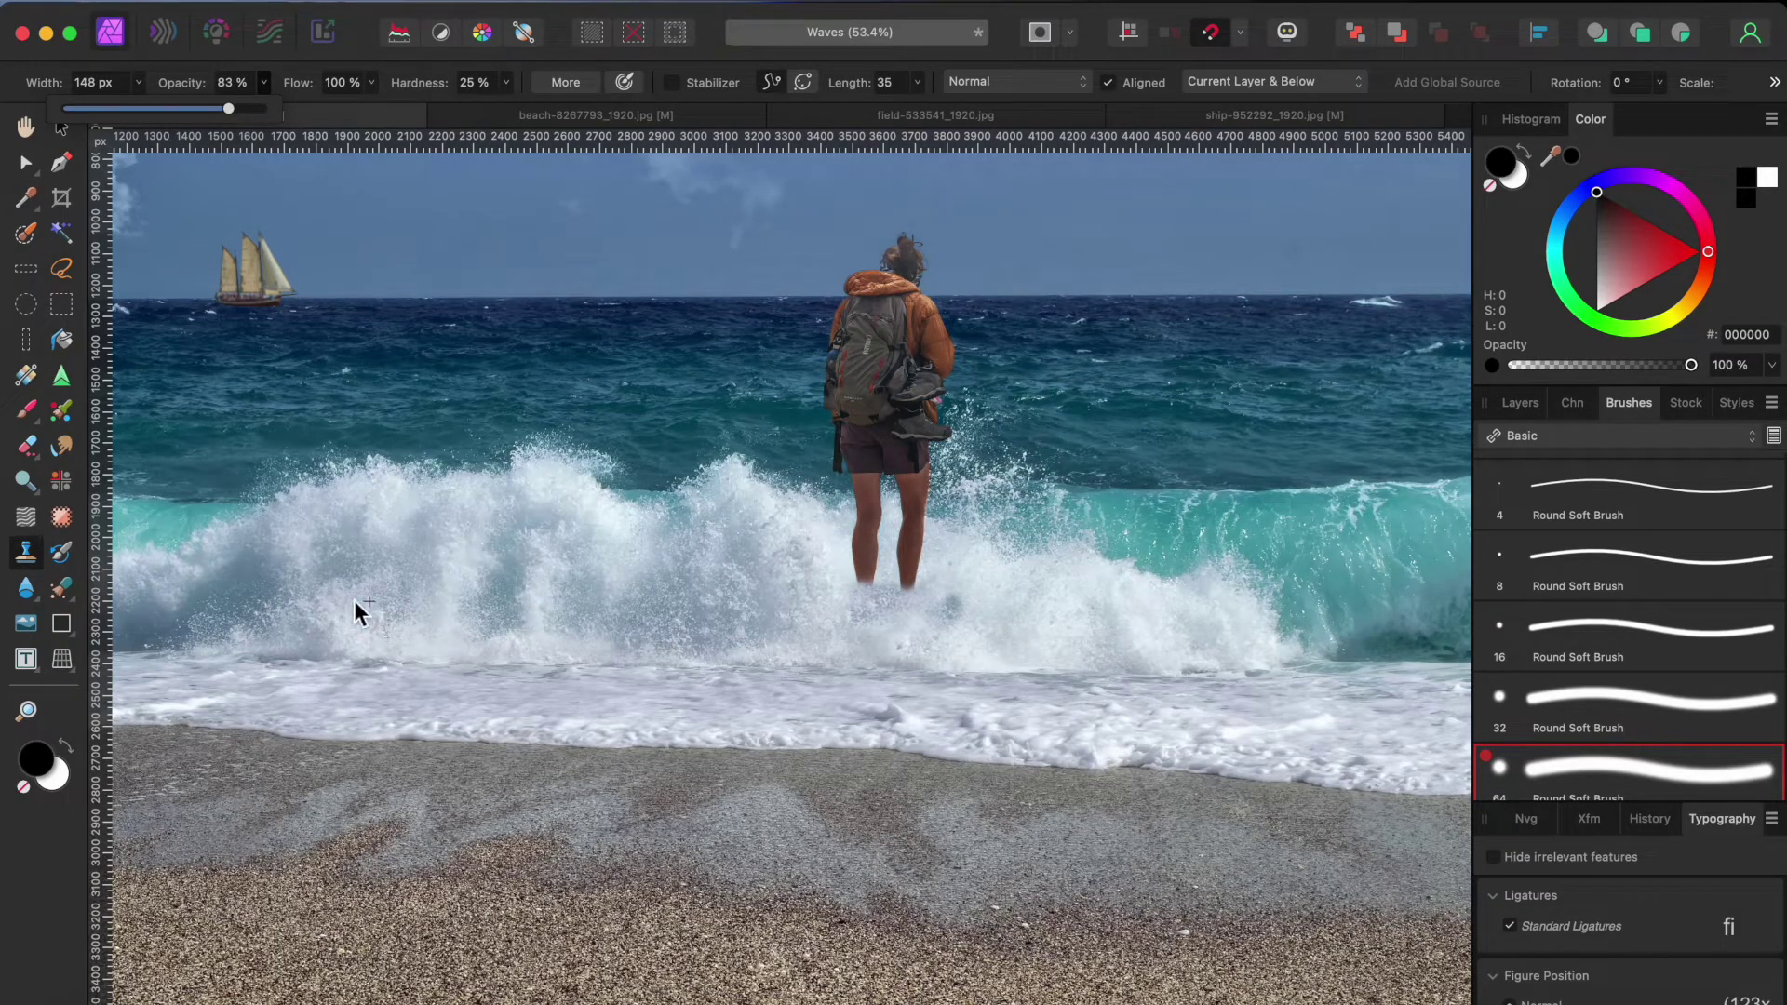
left_click(320, 605)
left_click(331, 603, "alt")
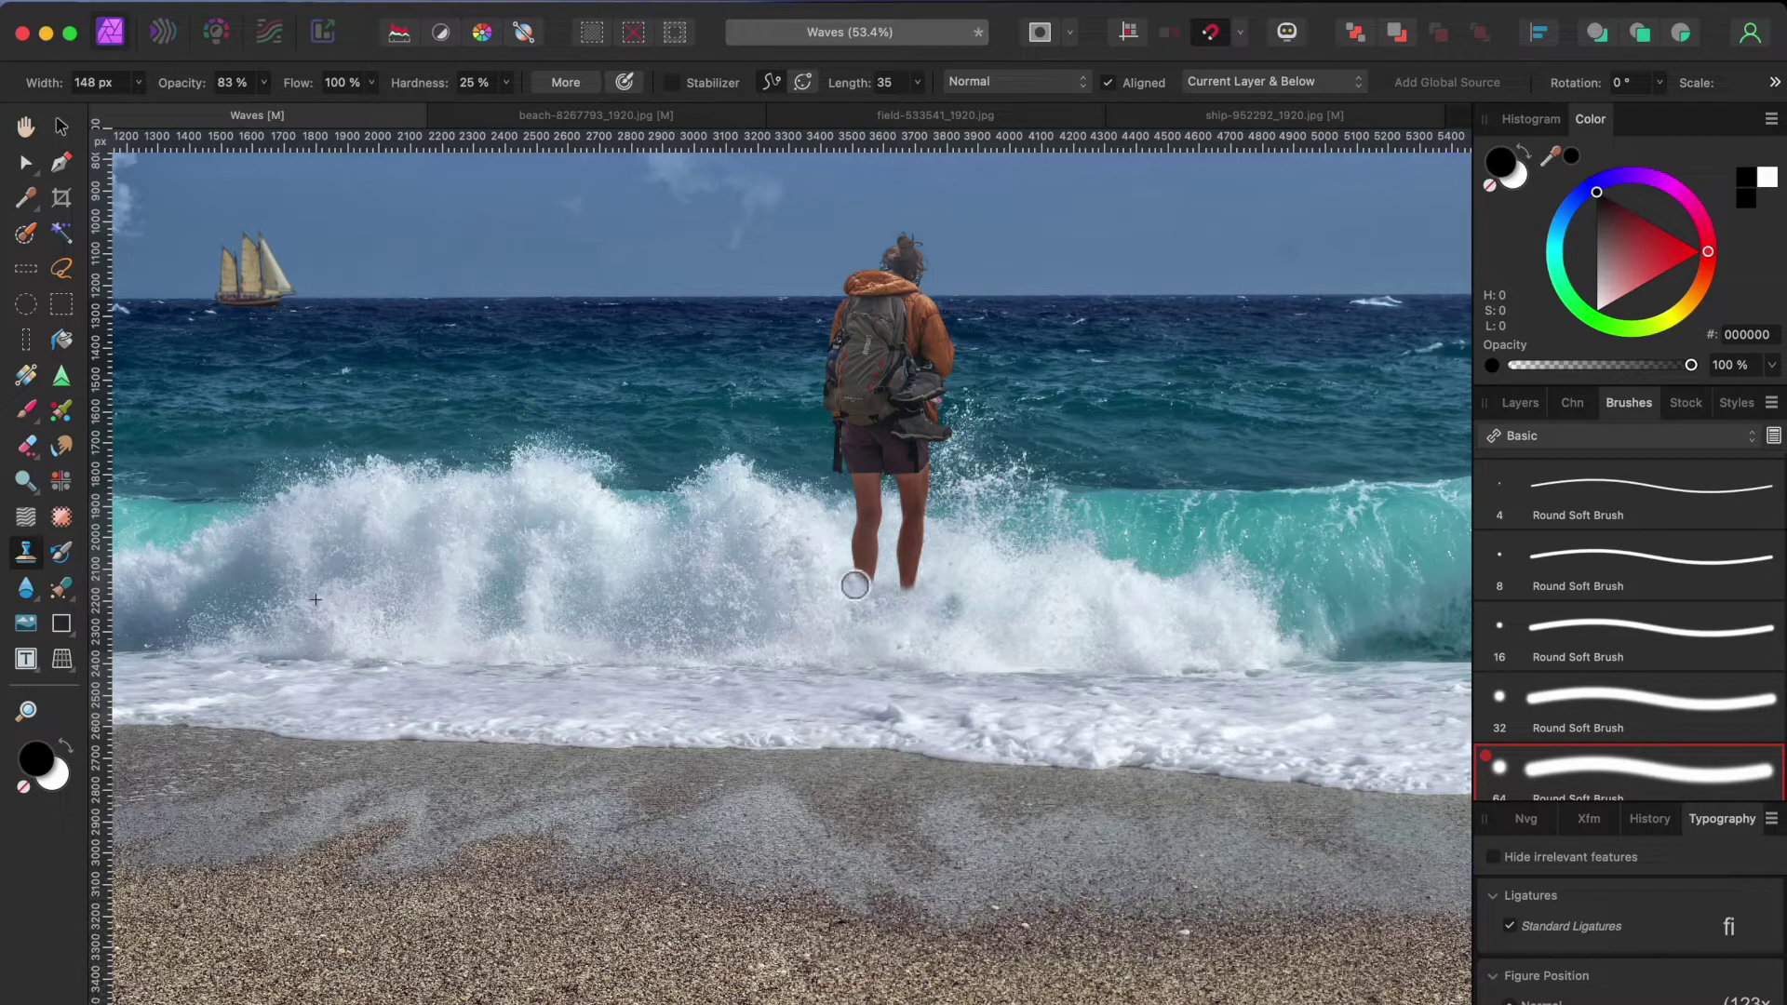
left_click_drag(870, 588, 946, 589)
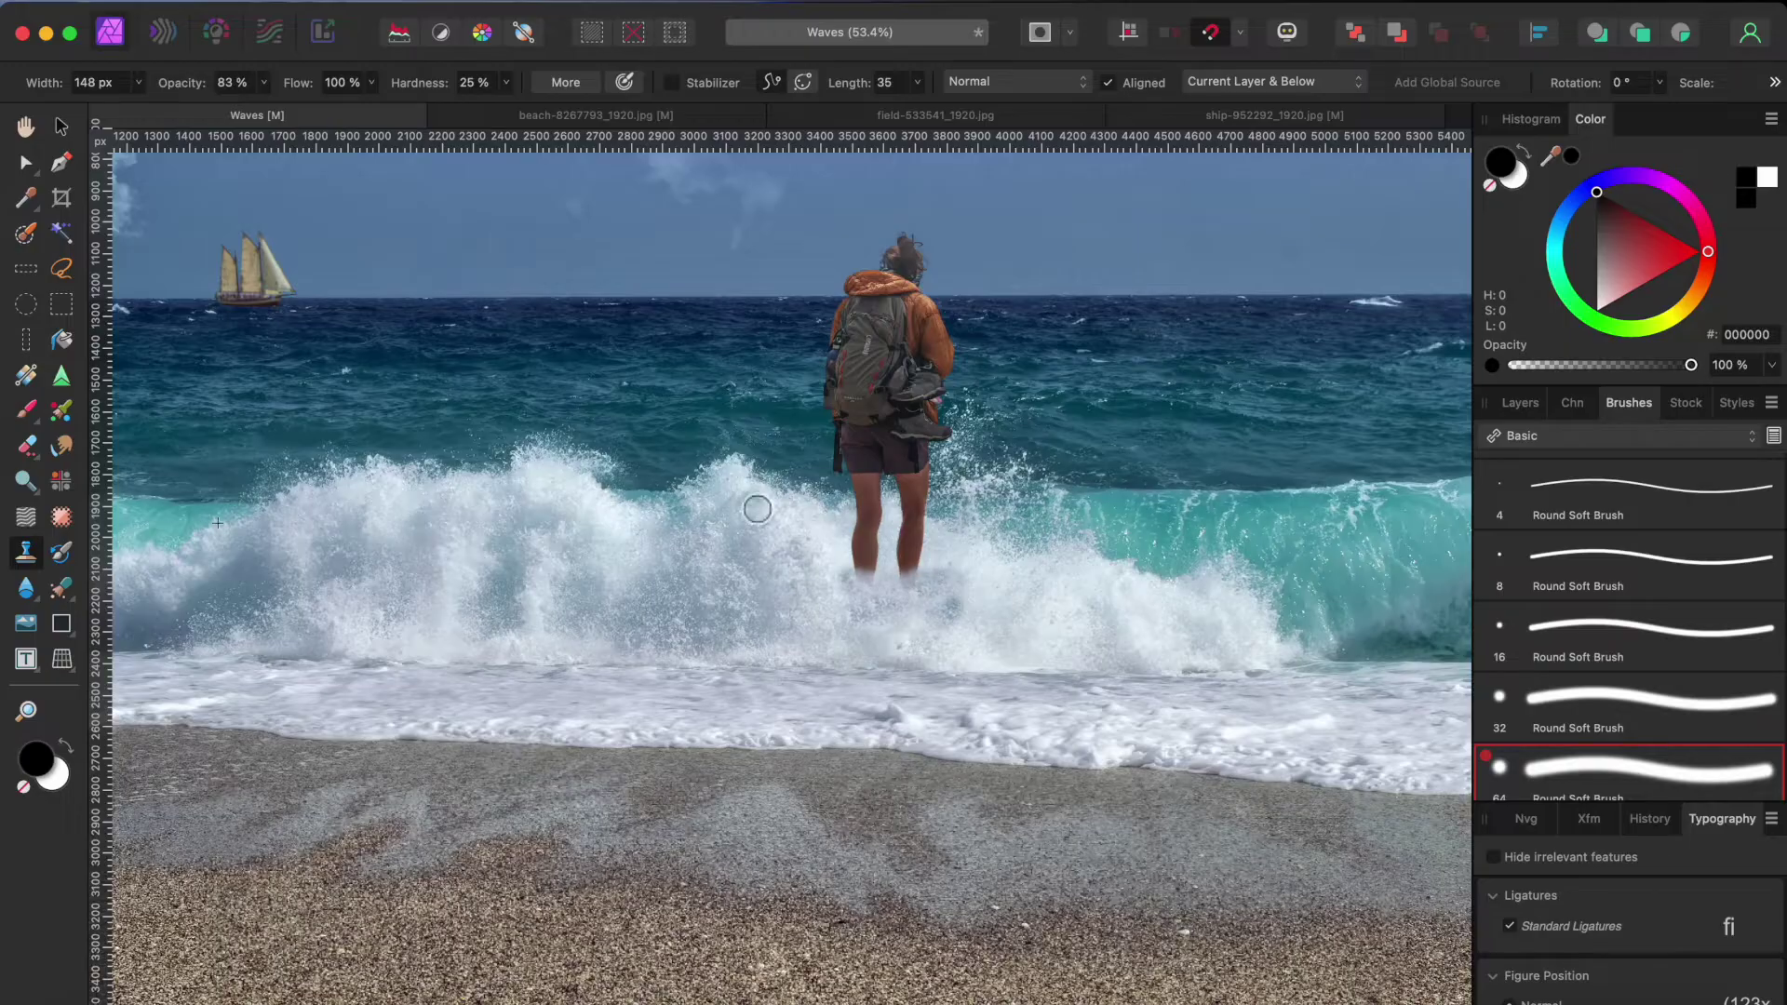
left_click(1634, 435)
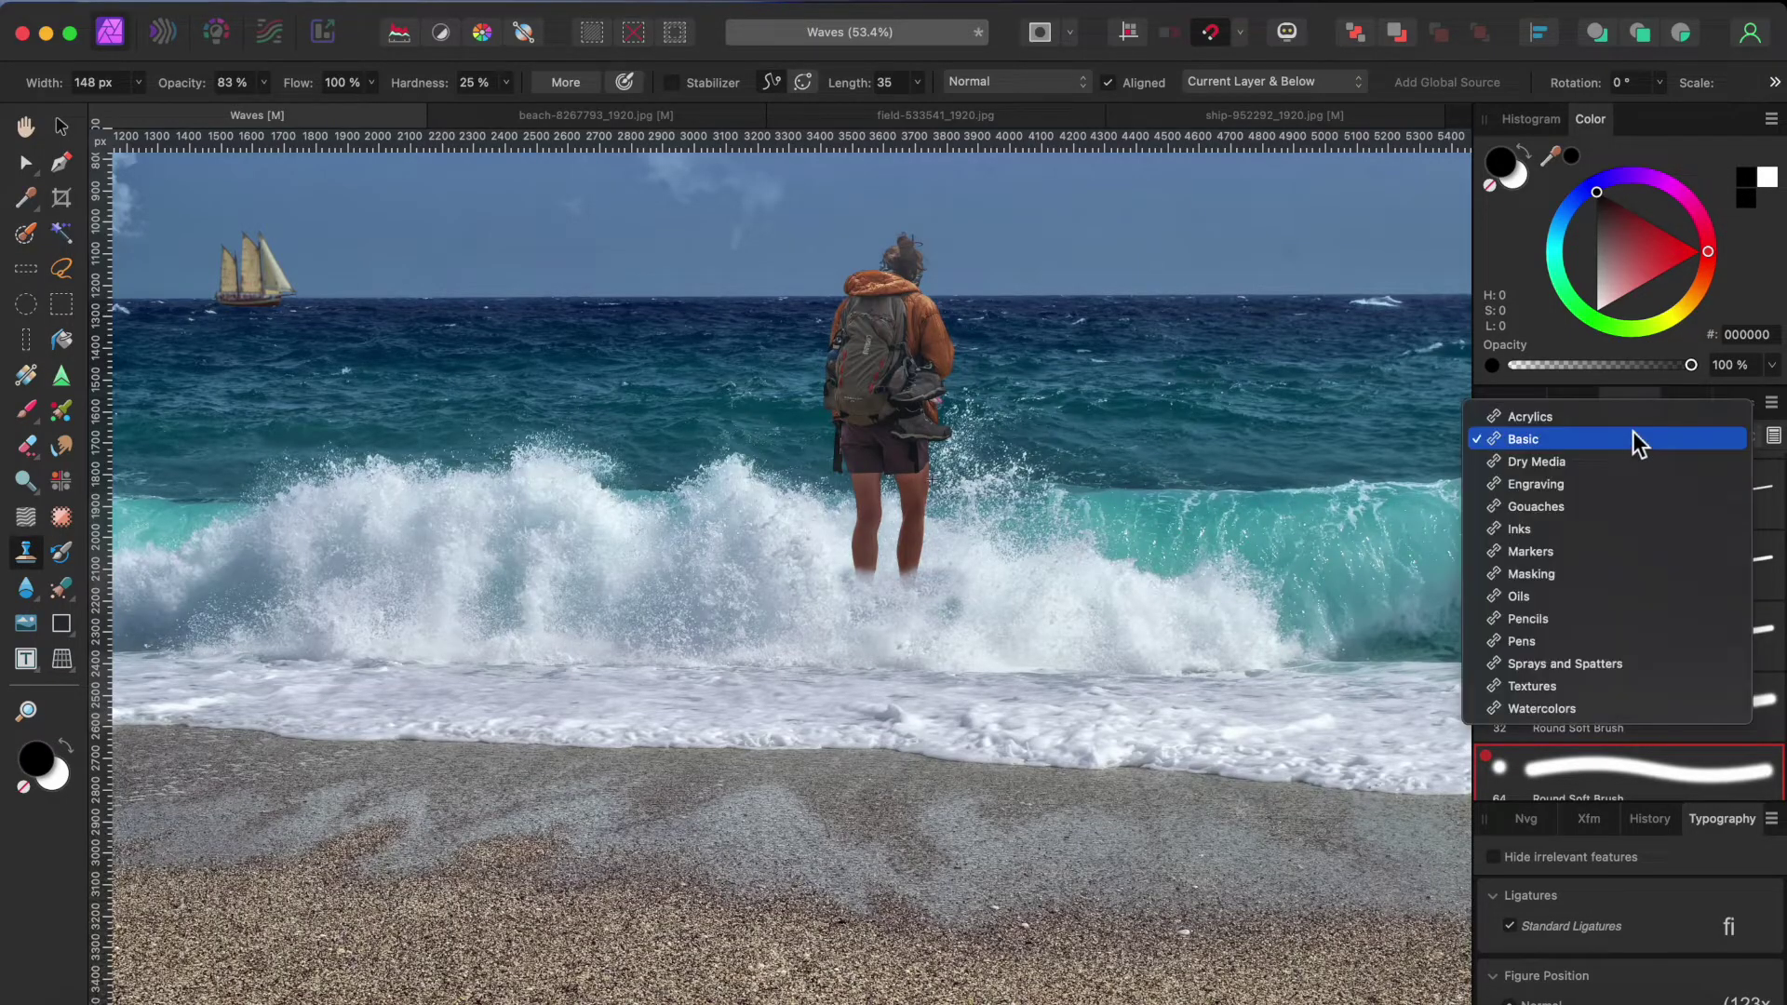
Step: Switch to the Ink Spatter brush and spatter cloned foam over the hiker's lower legs
left_click(1591, 661)
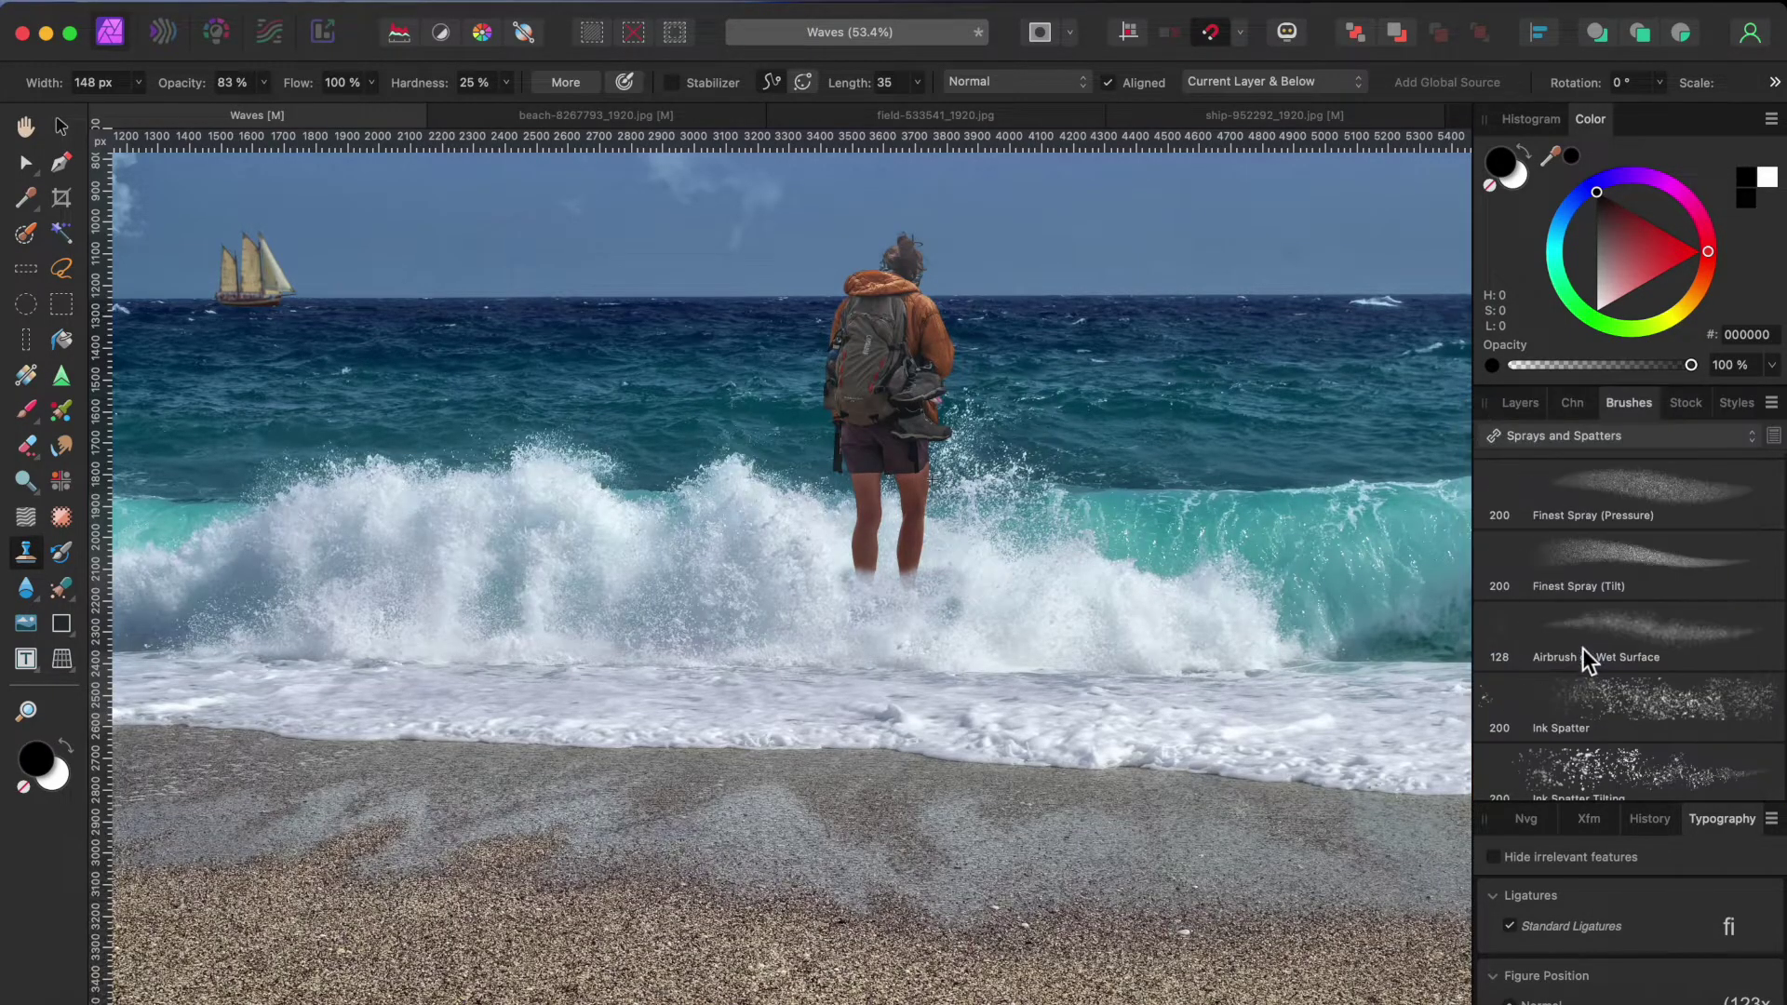
left_click(1641, 714)
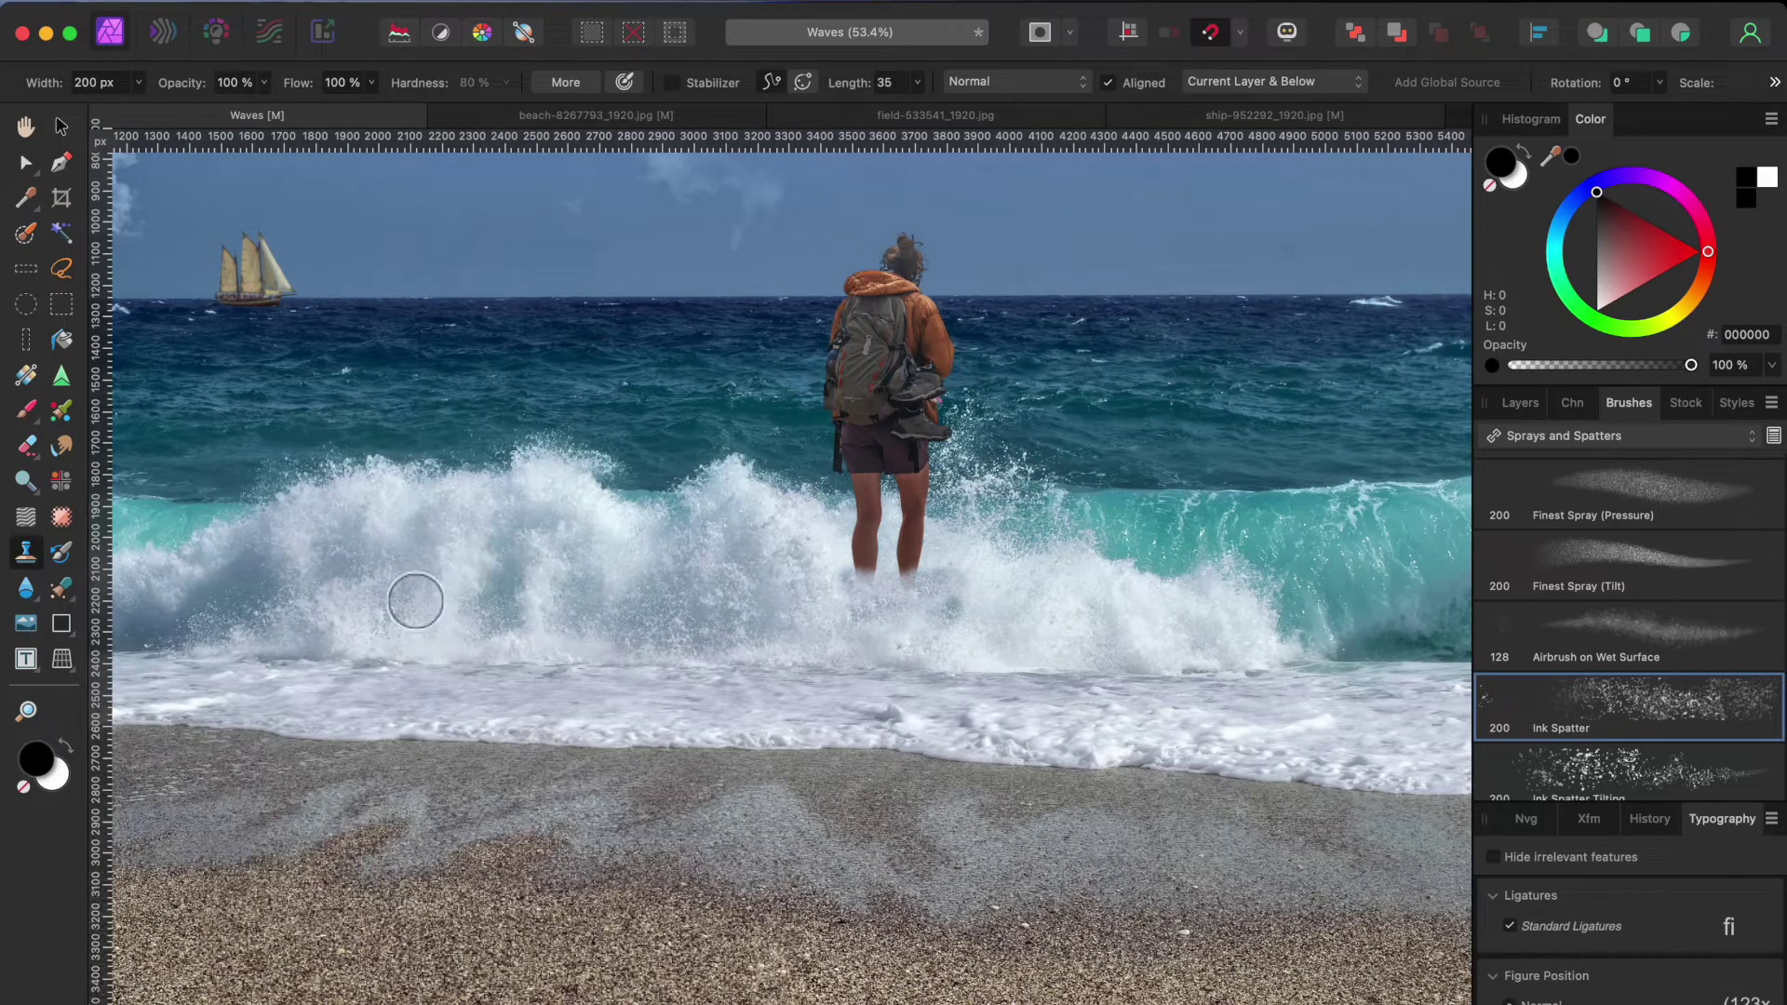
left_click(390, 593, "alt")
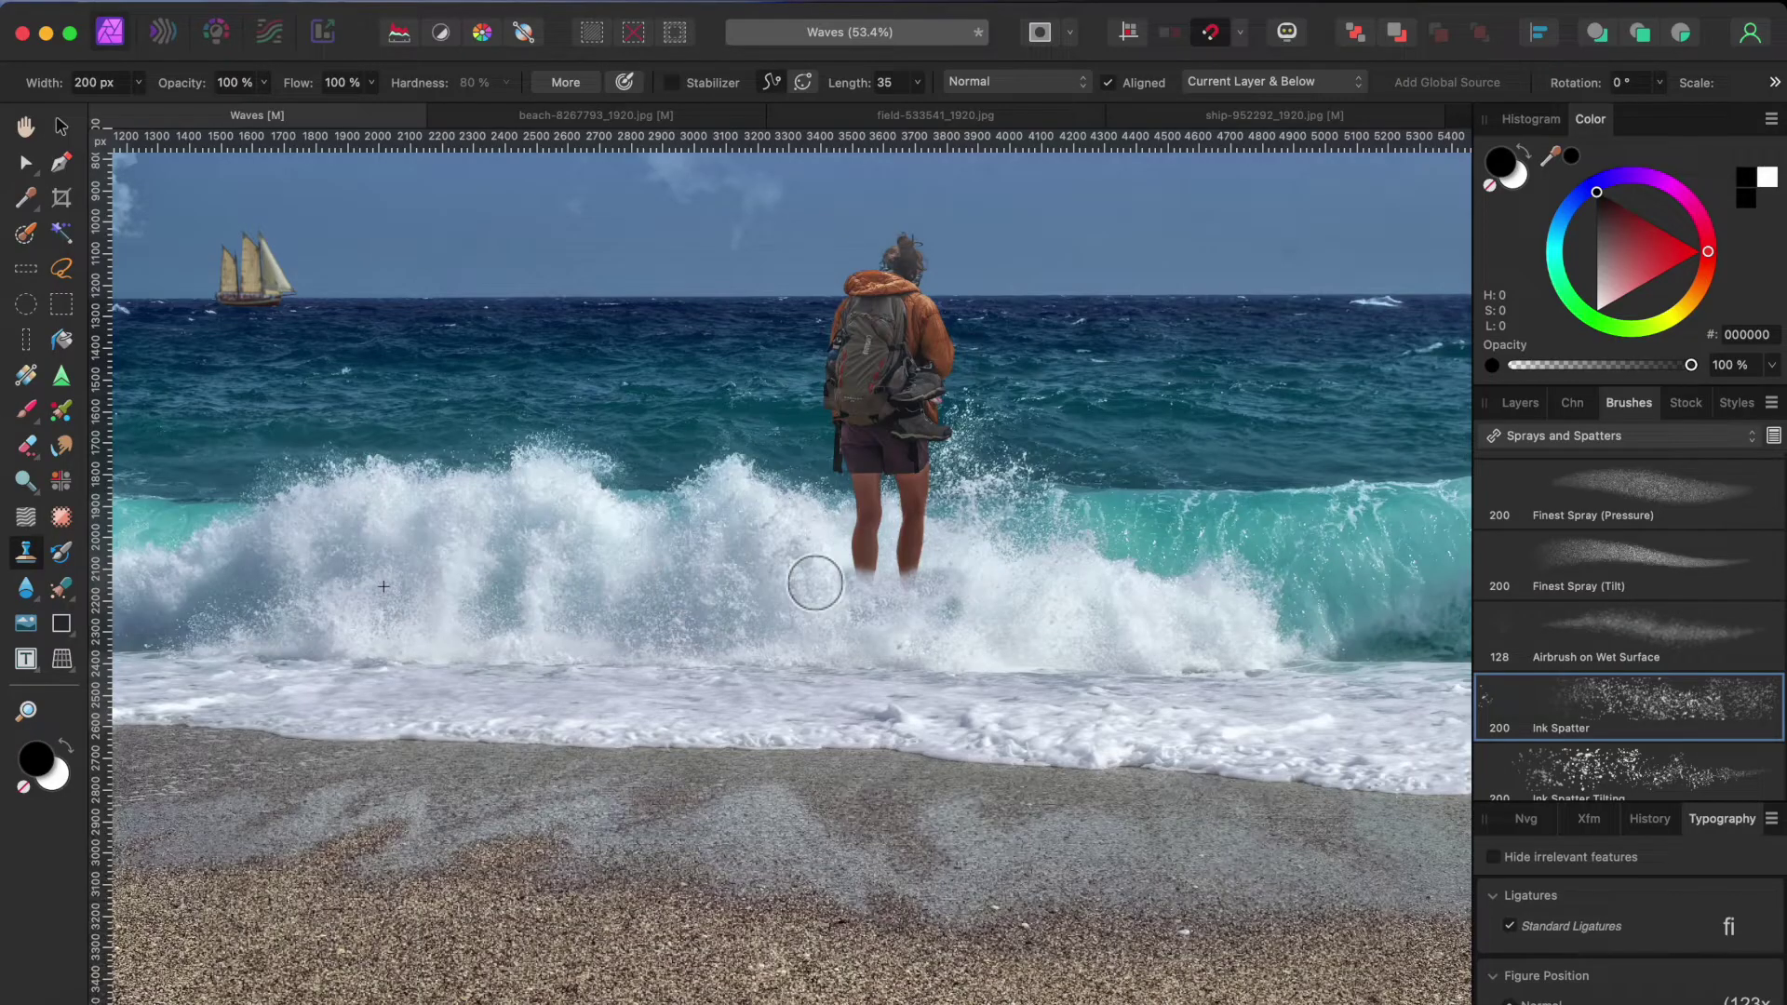
mouse_move(818, 583)
left_mouse_down()
mouse_move(941, 554)
mouse_move(1005, 572)
left_mouse_up()
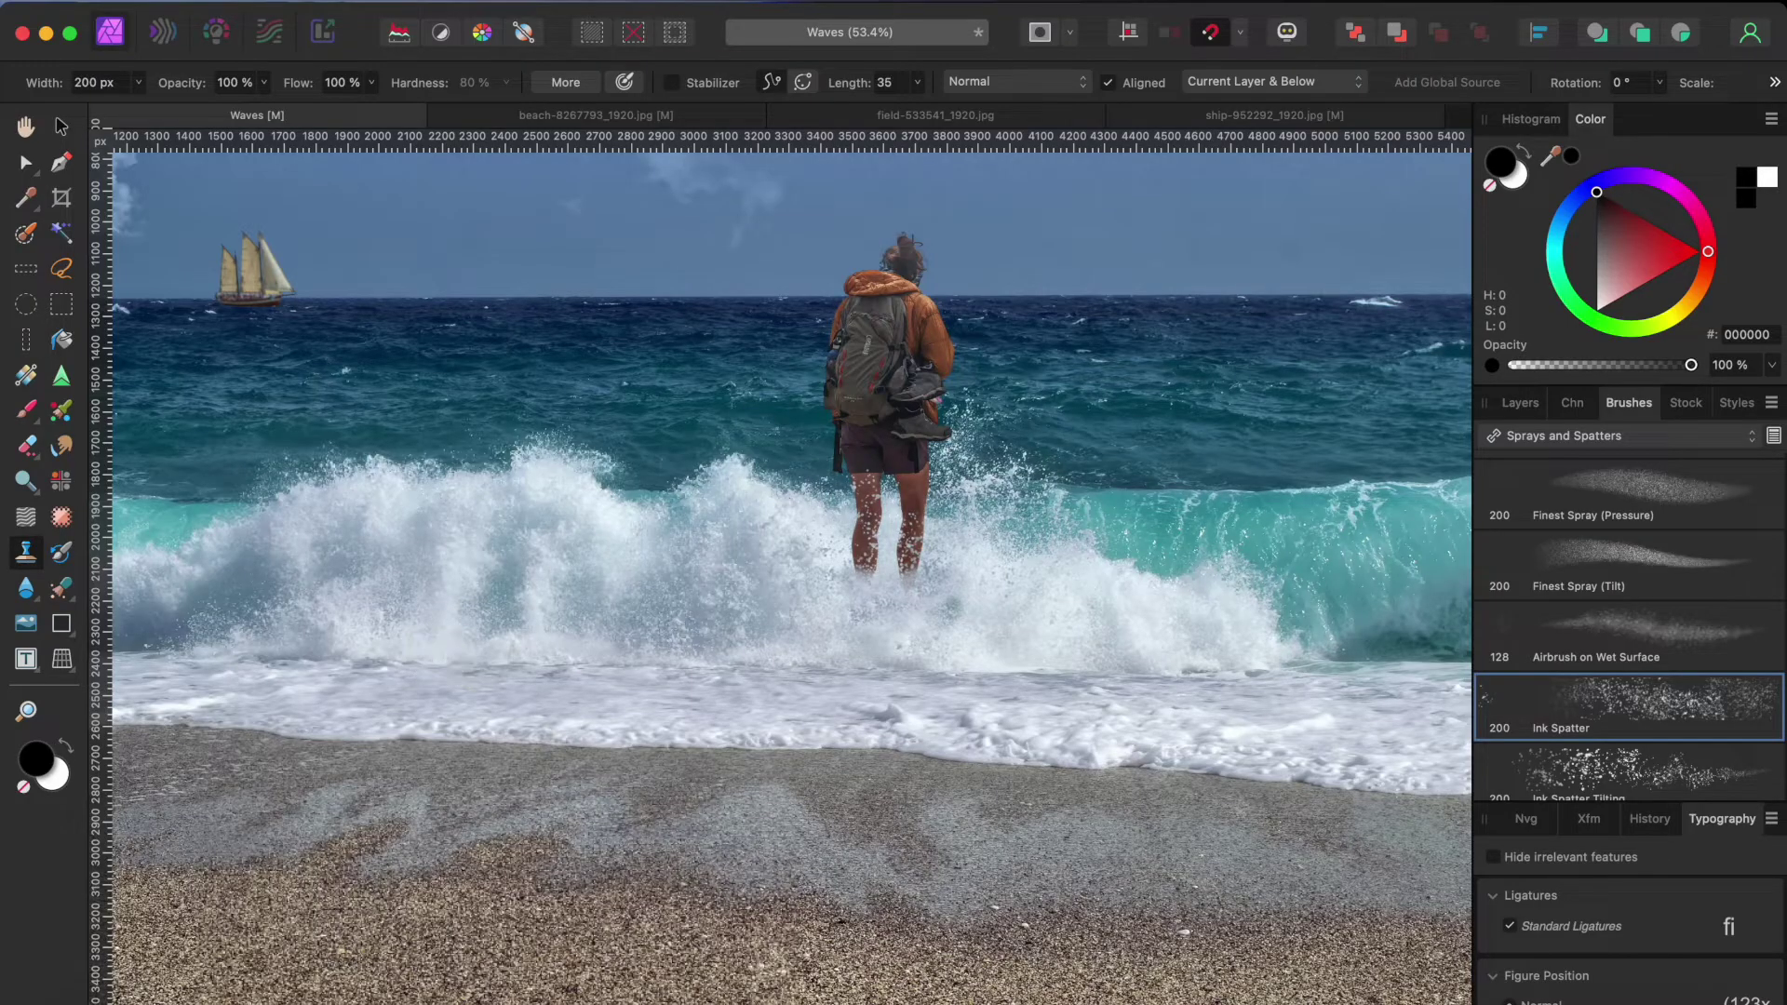
mouse_move(865, 546)
left_mouse_down()
mouse_move(930, 533)
mouse_move(986, 574)
mouse_move(905, 599)
mouse_move(818, 585)
mouse_move(1065, 548)
mouse_move(1179, 590)
mouse_move(1093, 614)
left_mouse_up()
Step: Zoom out and pan to review the whole composite
scroll(1091, 613, "down", 5)
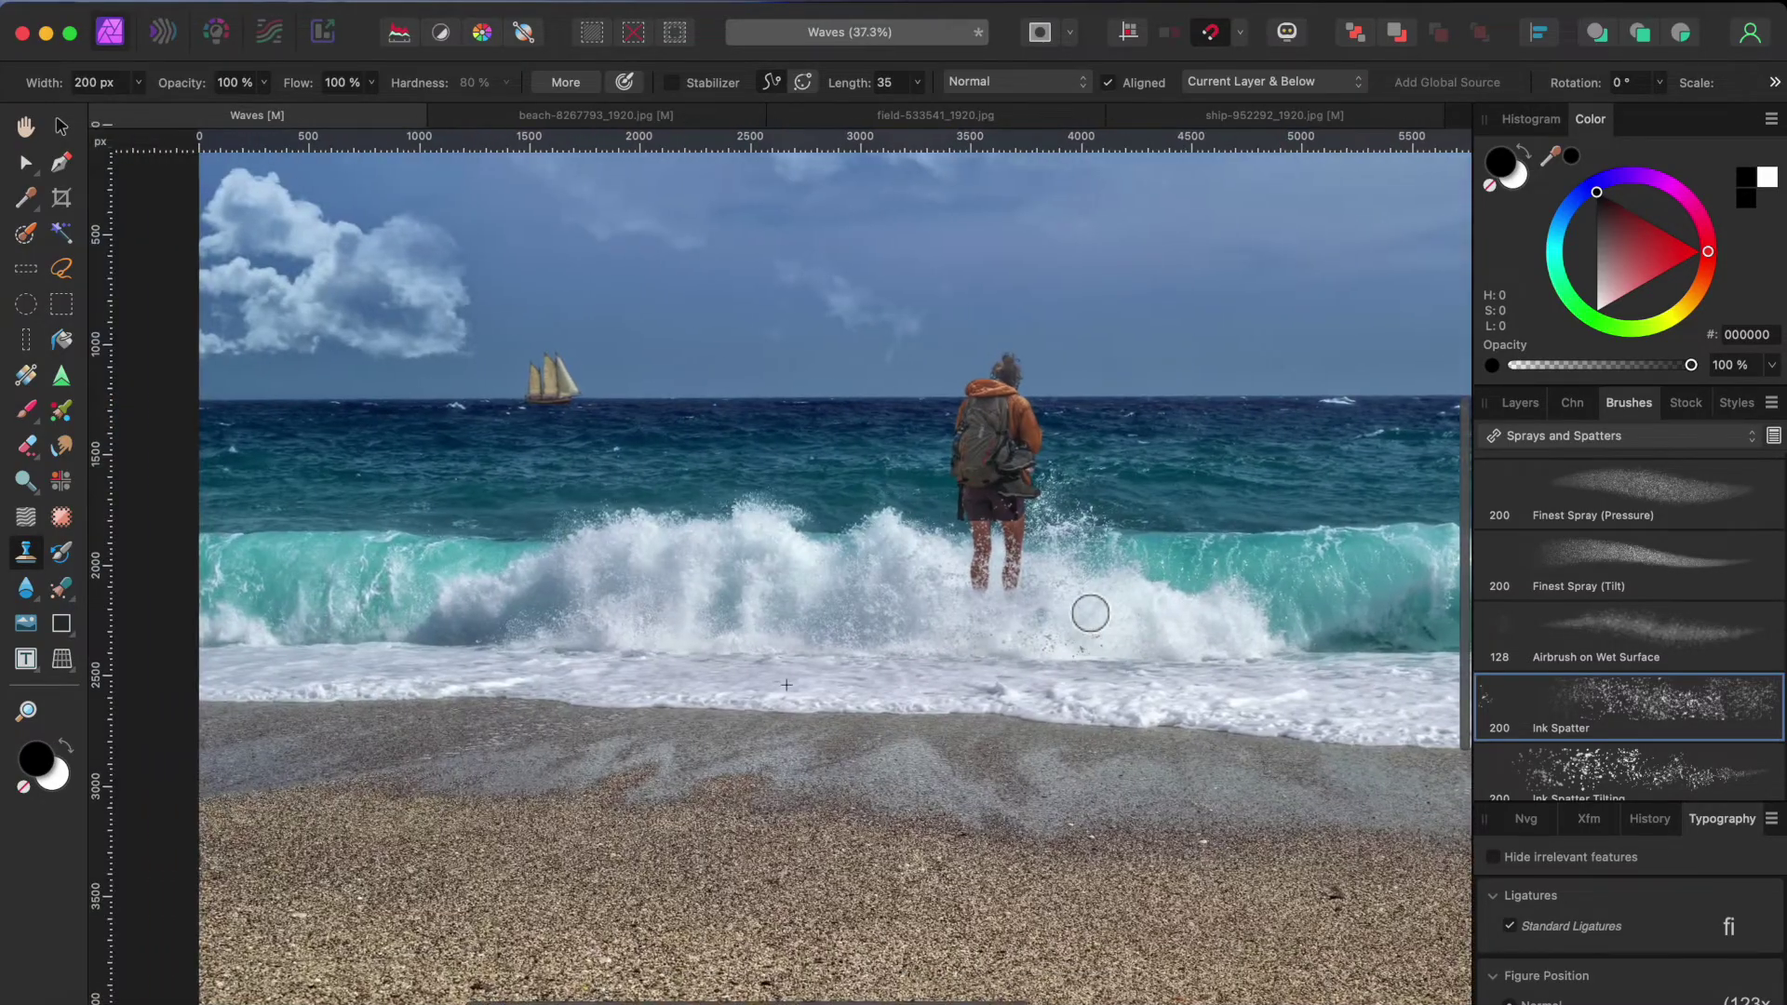
scroll(1091, 614, "down", 4)
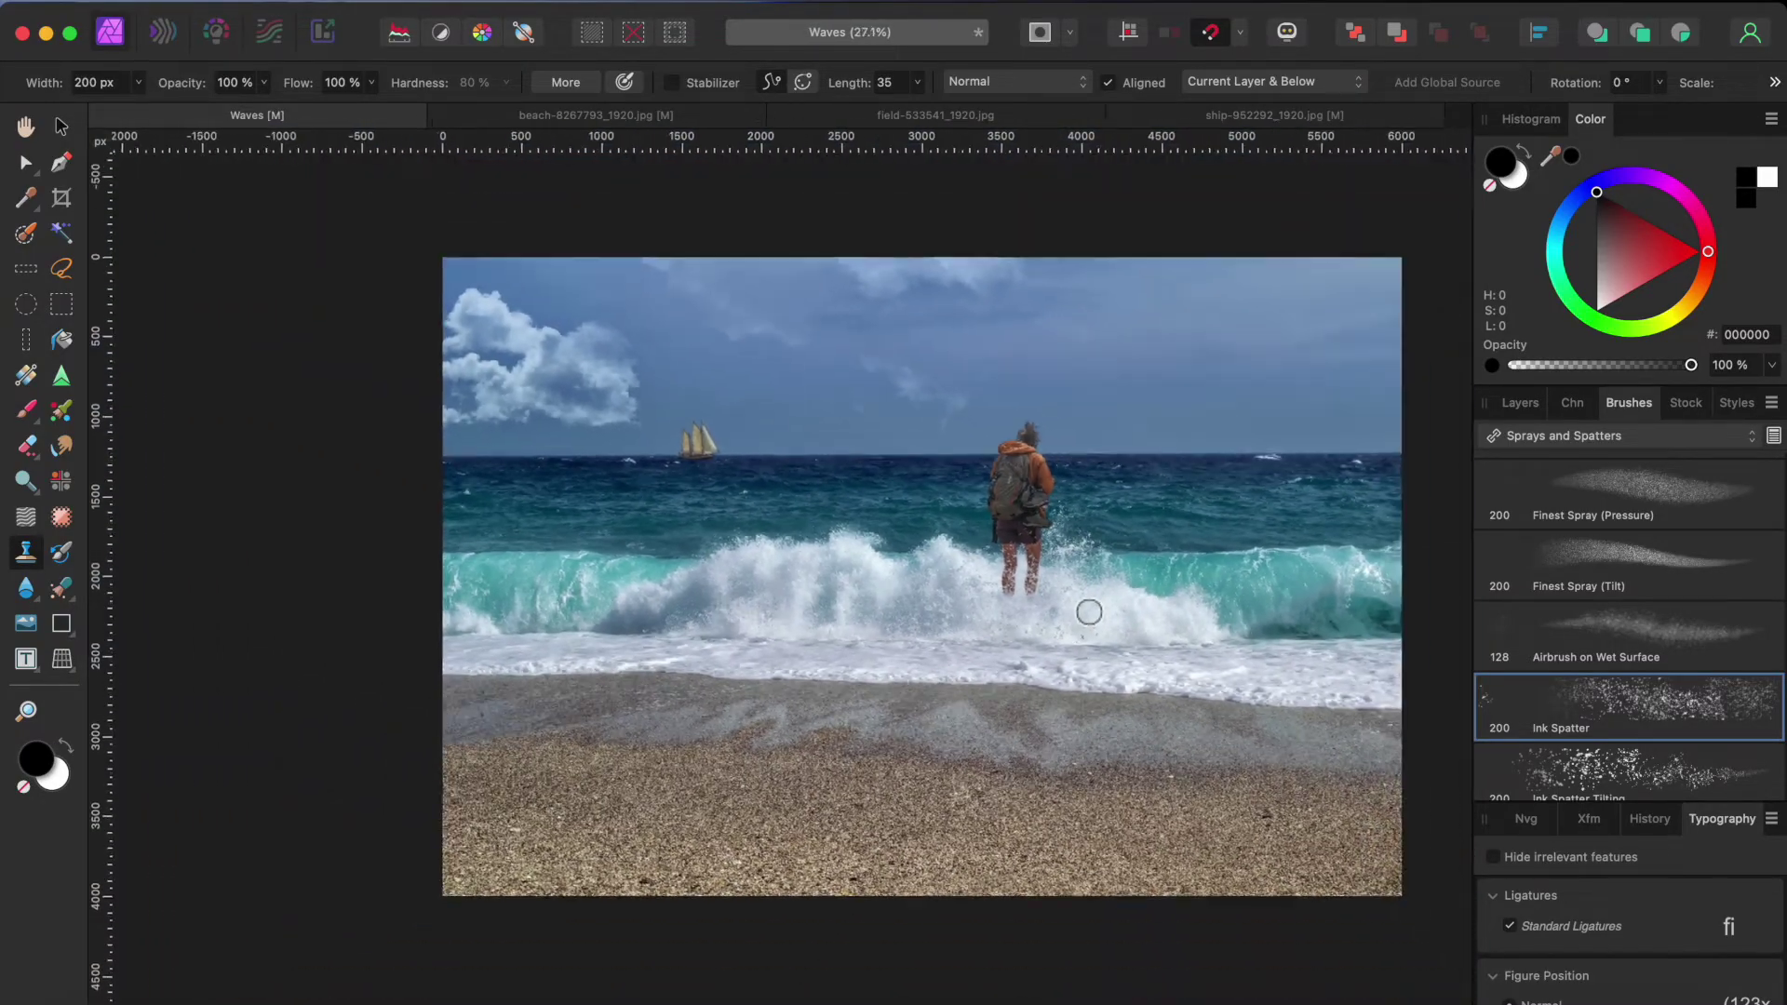
key("space")
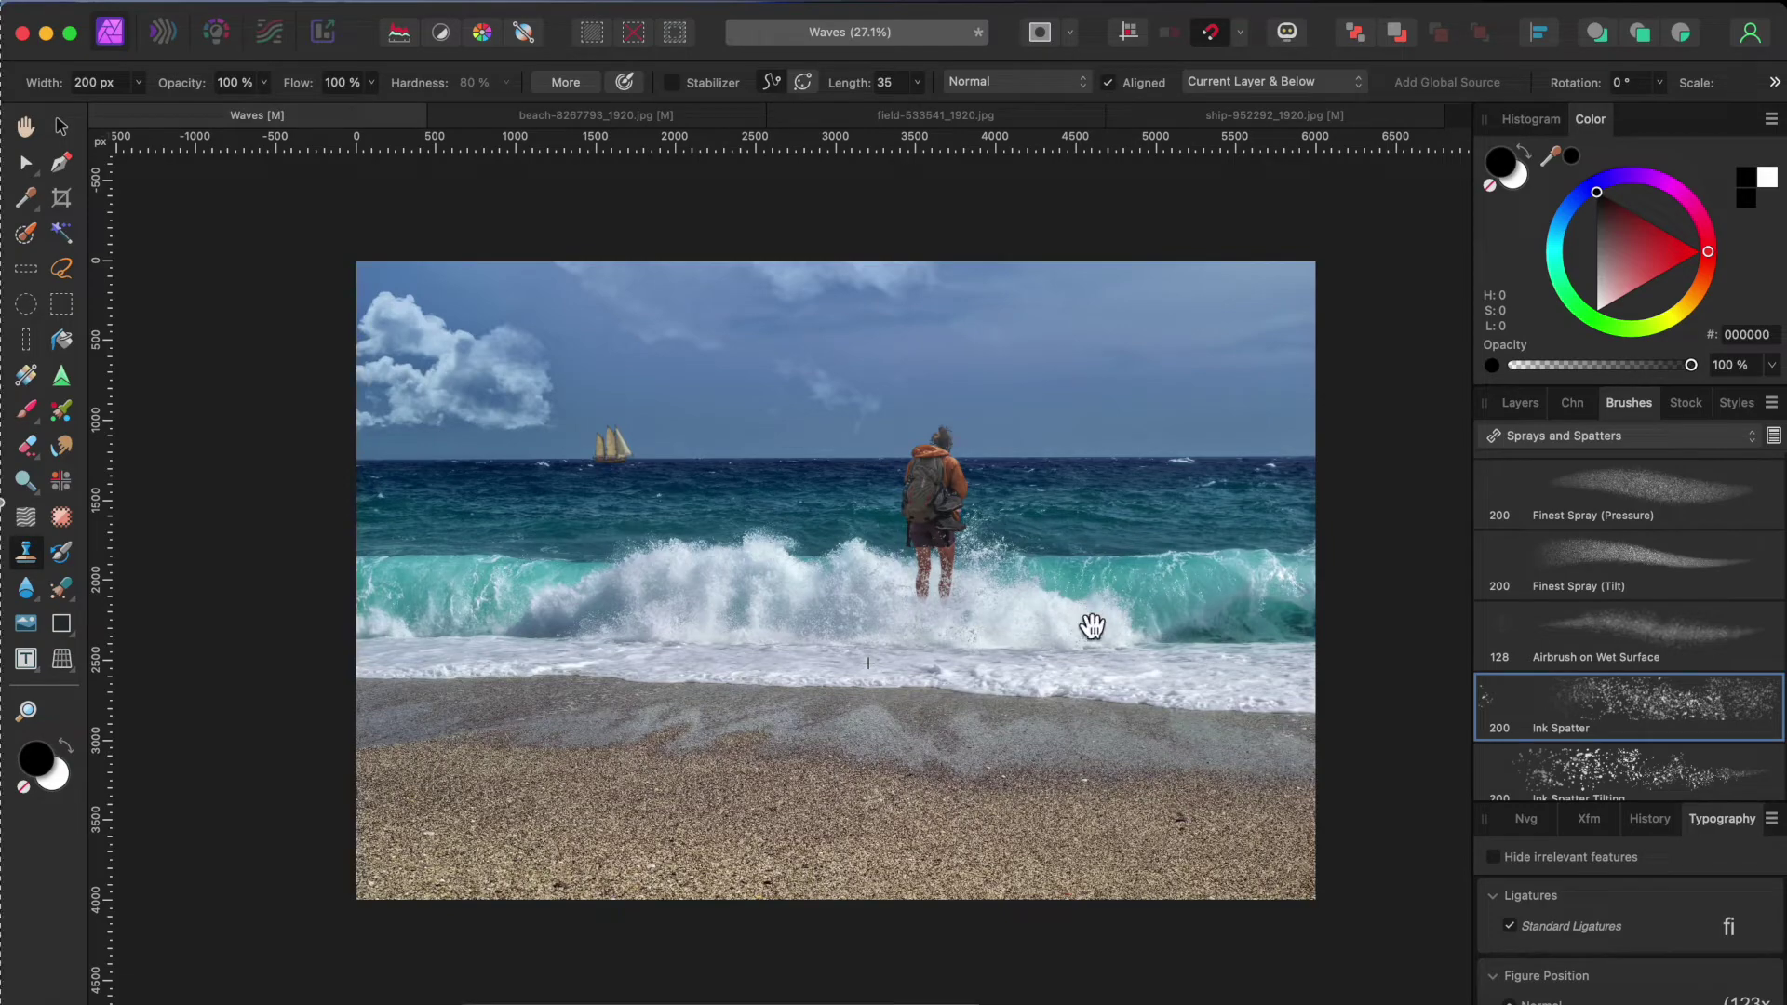
scroll(682, 600, "up", 2)
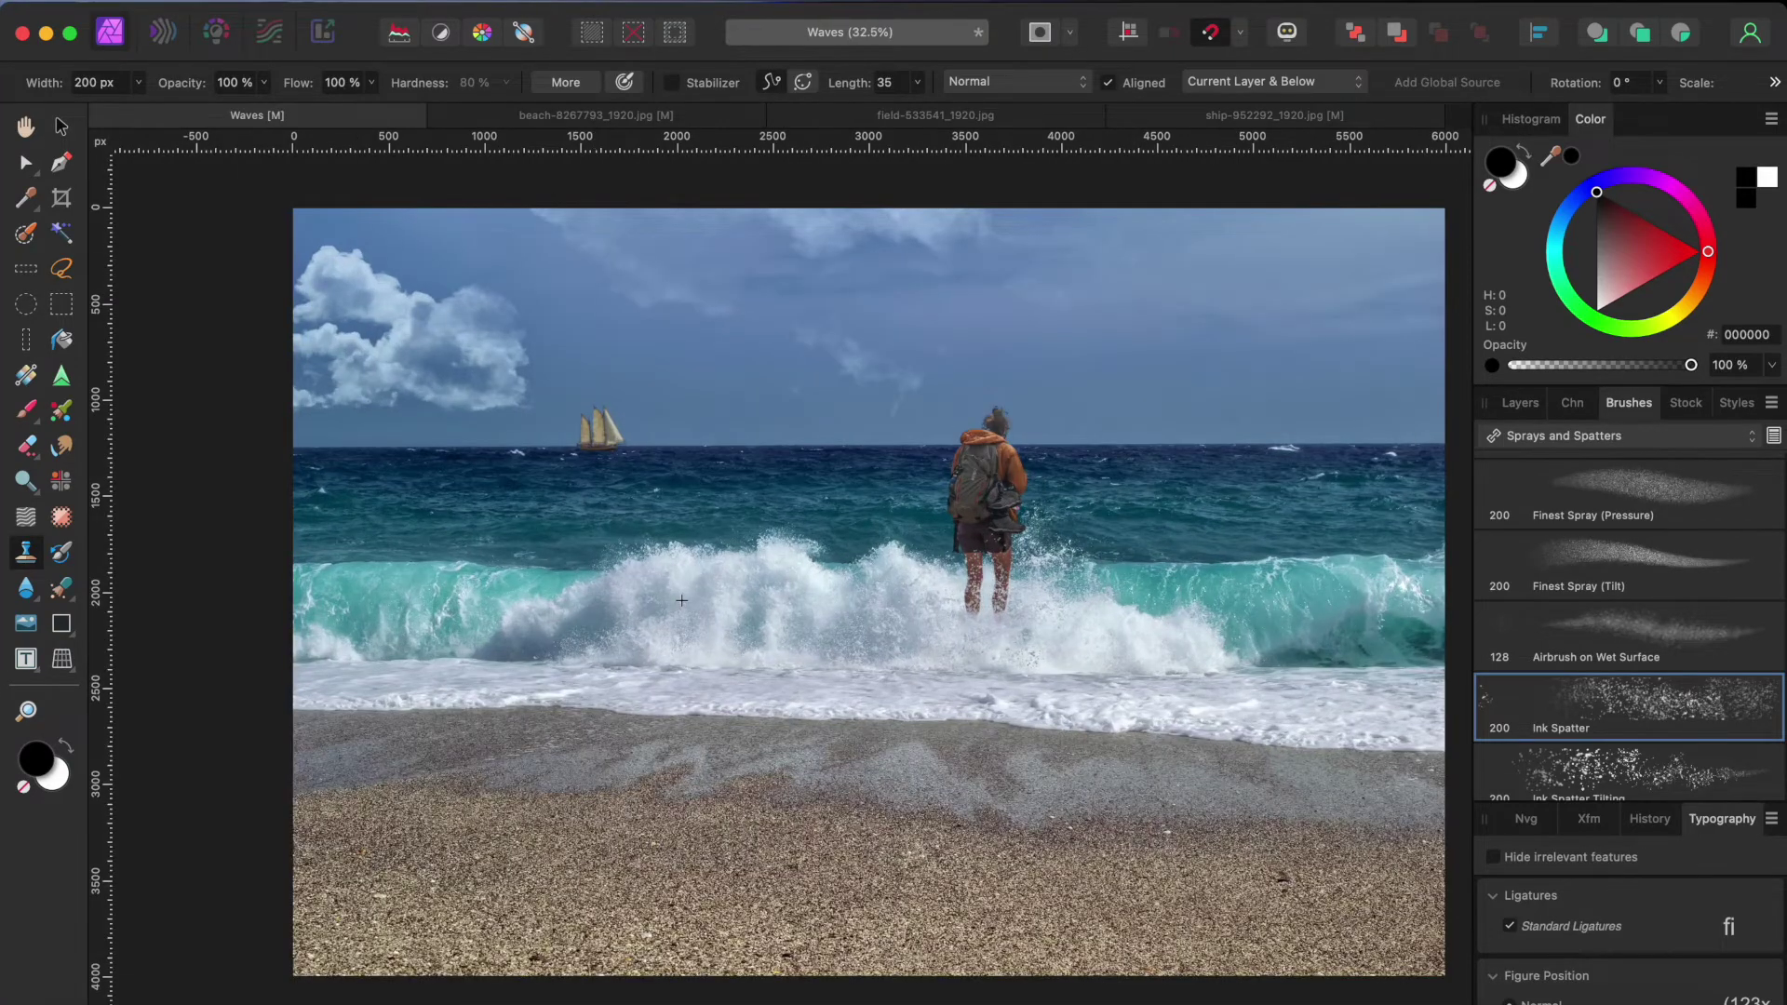
left_click(1519, 404)
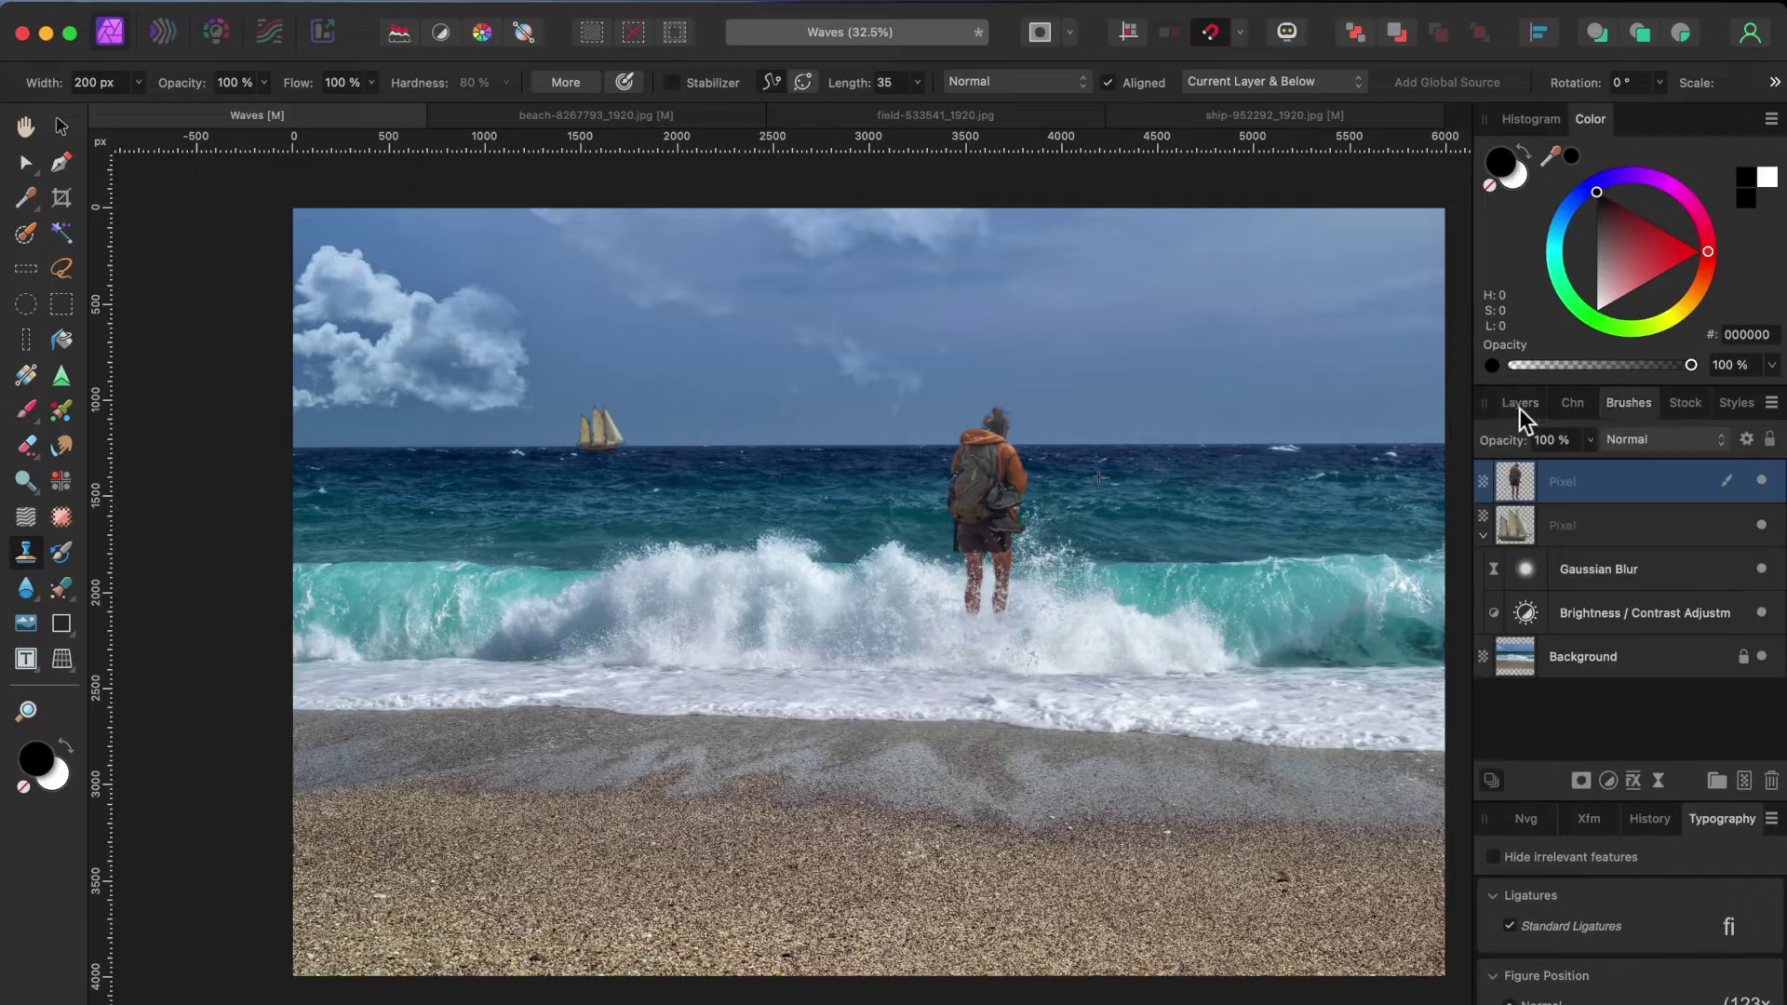
Step: On the Background layer, select the sky with a roughly 354 px Selection Brush
left_click(1590, 656)
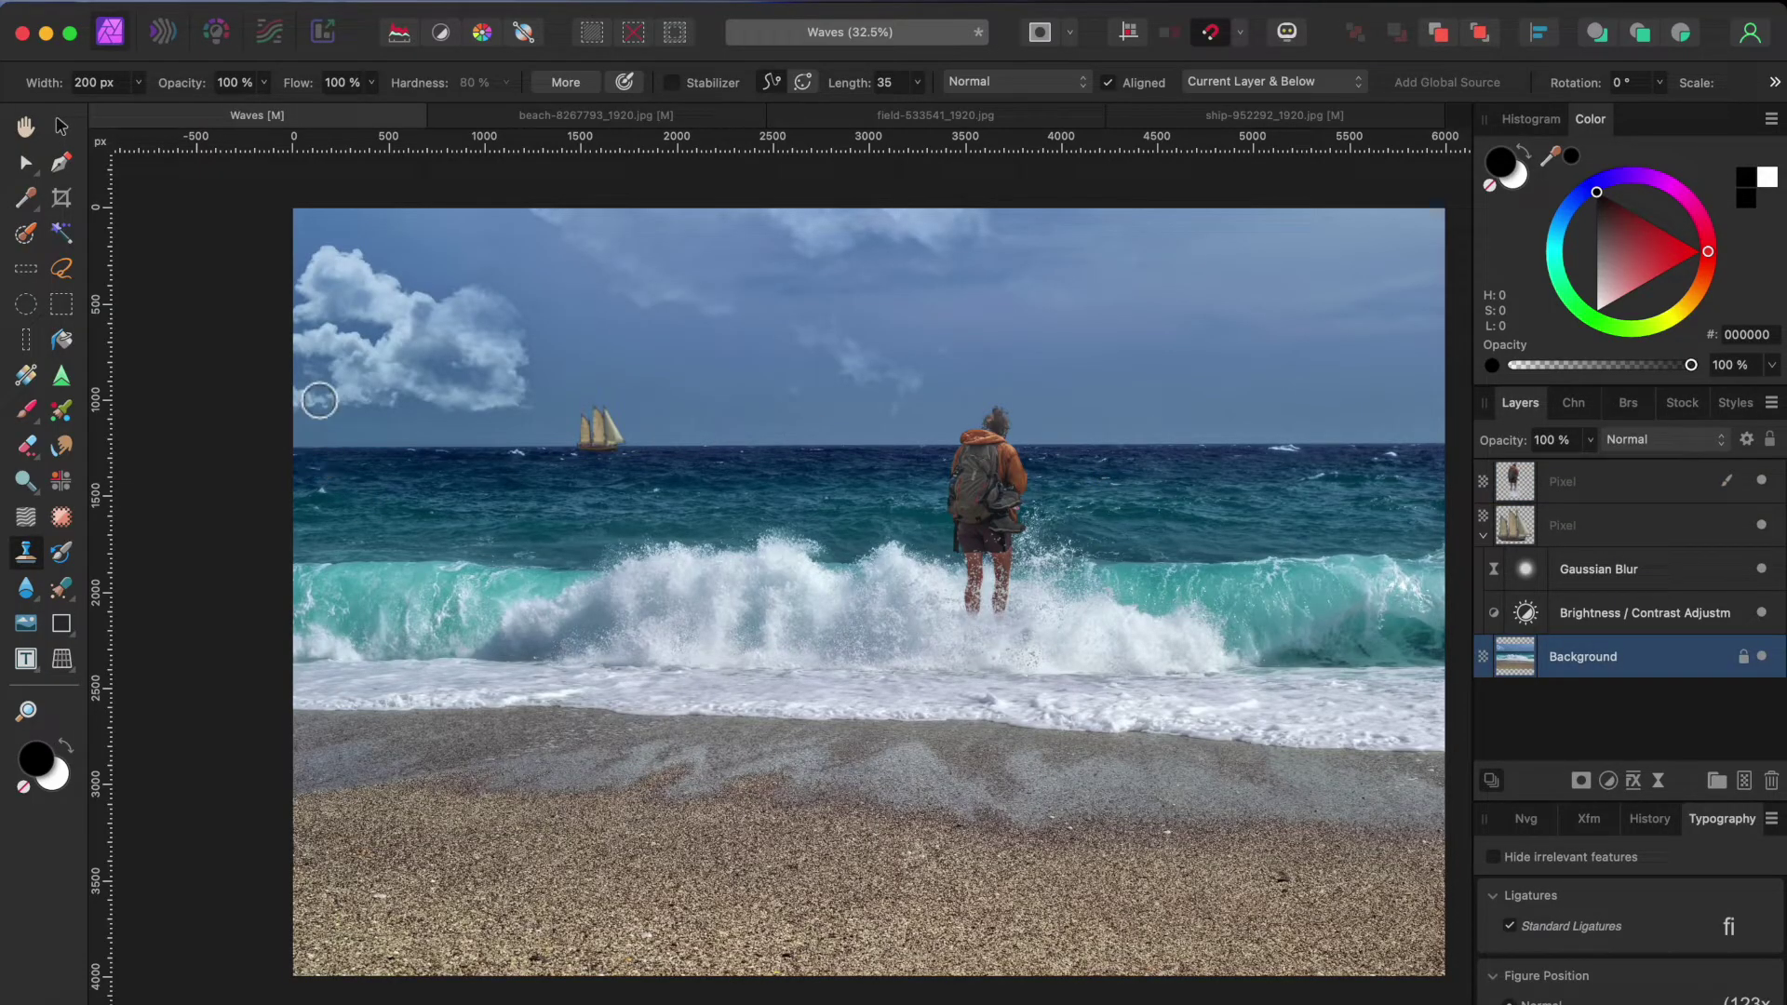
left_click(26, 233)
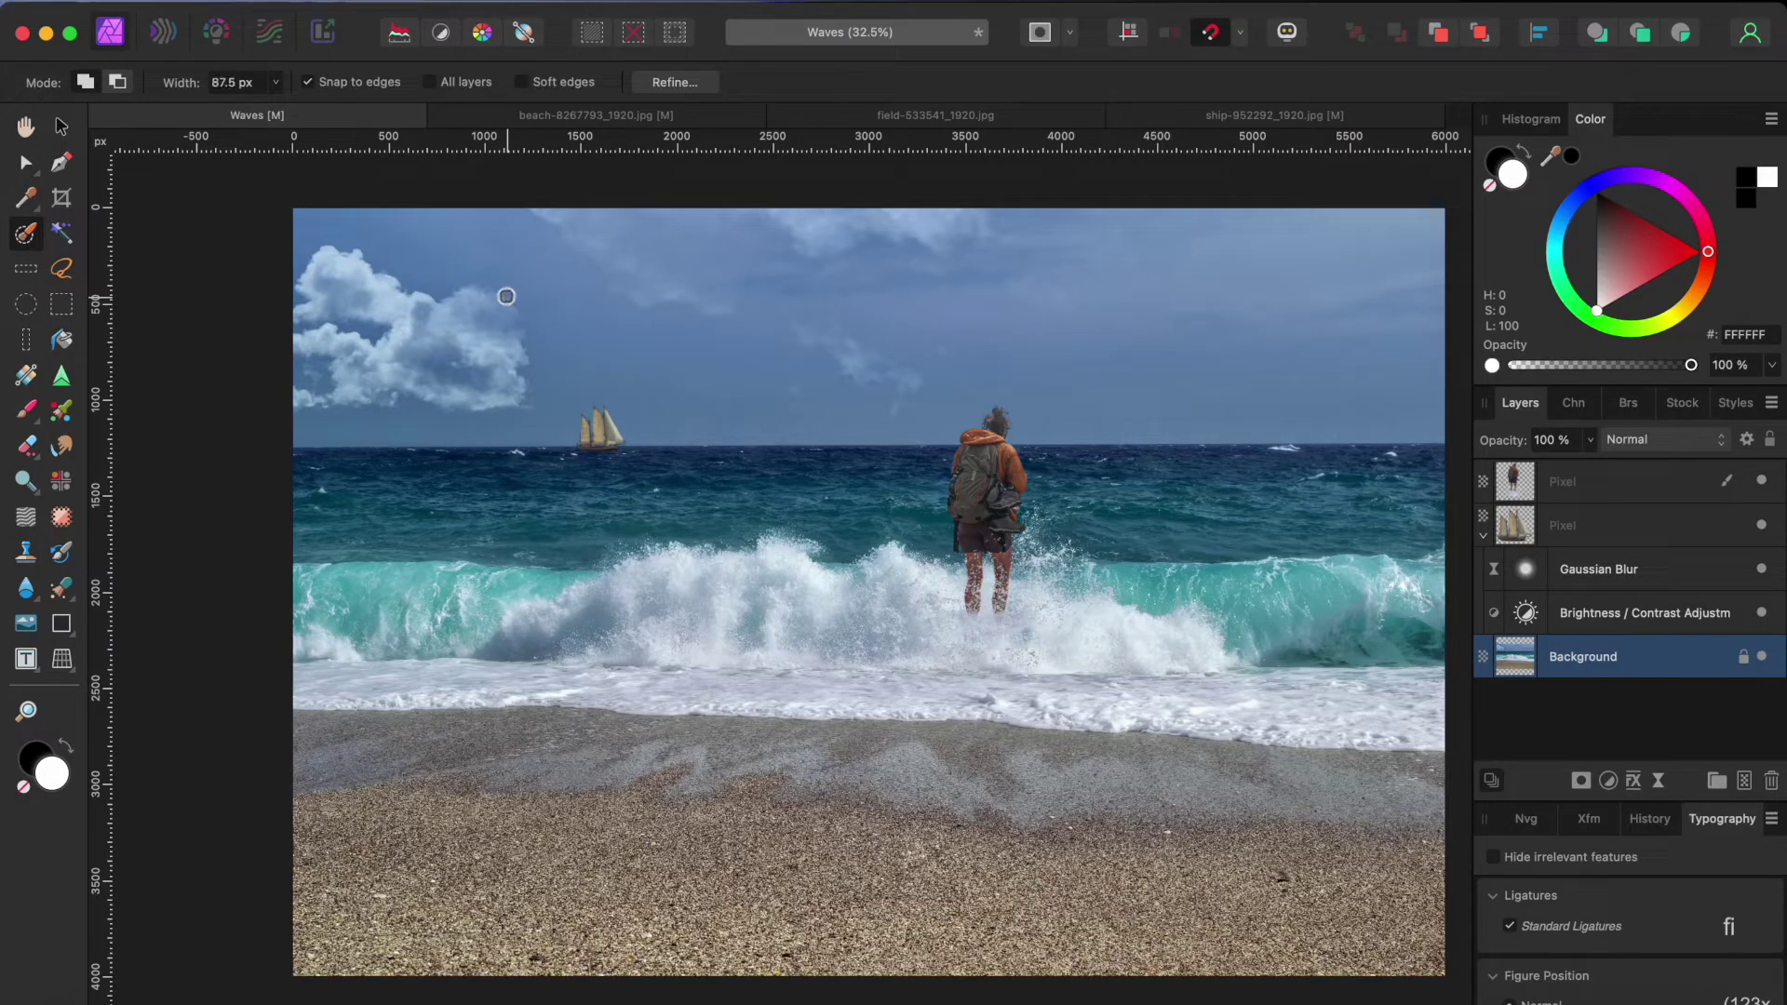
key("bracketright")
key("bracketright")
key("bracketright")
key("bracketright")
key("bracketright")
key("bracketright")
mouse_move(439, 299)
left_mouse_down()
mouse_move(632, 310)
mouse_move(382, 396)
mouse_move(616, 355)
mouse_move(1082, 347)
mouse_move(1126, 363)
mouse_move(1344, 330)
left_mouse_up()
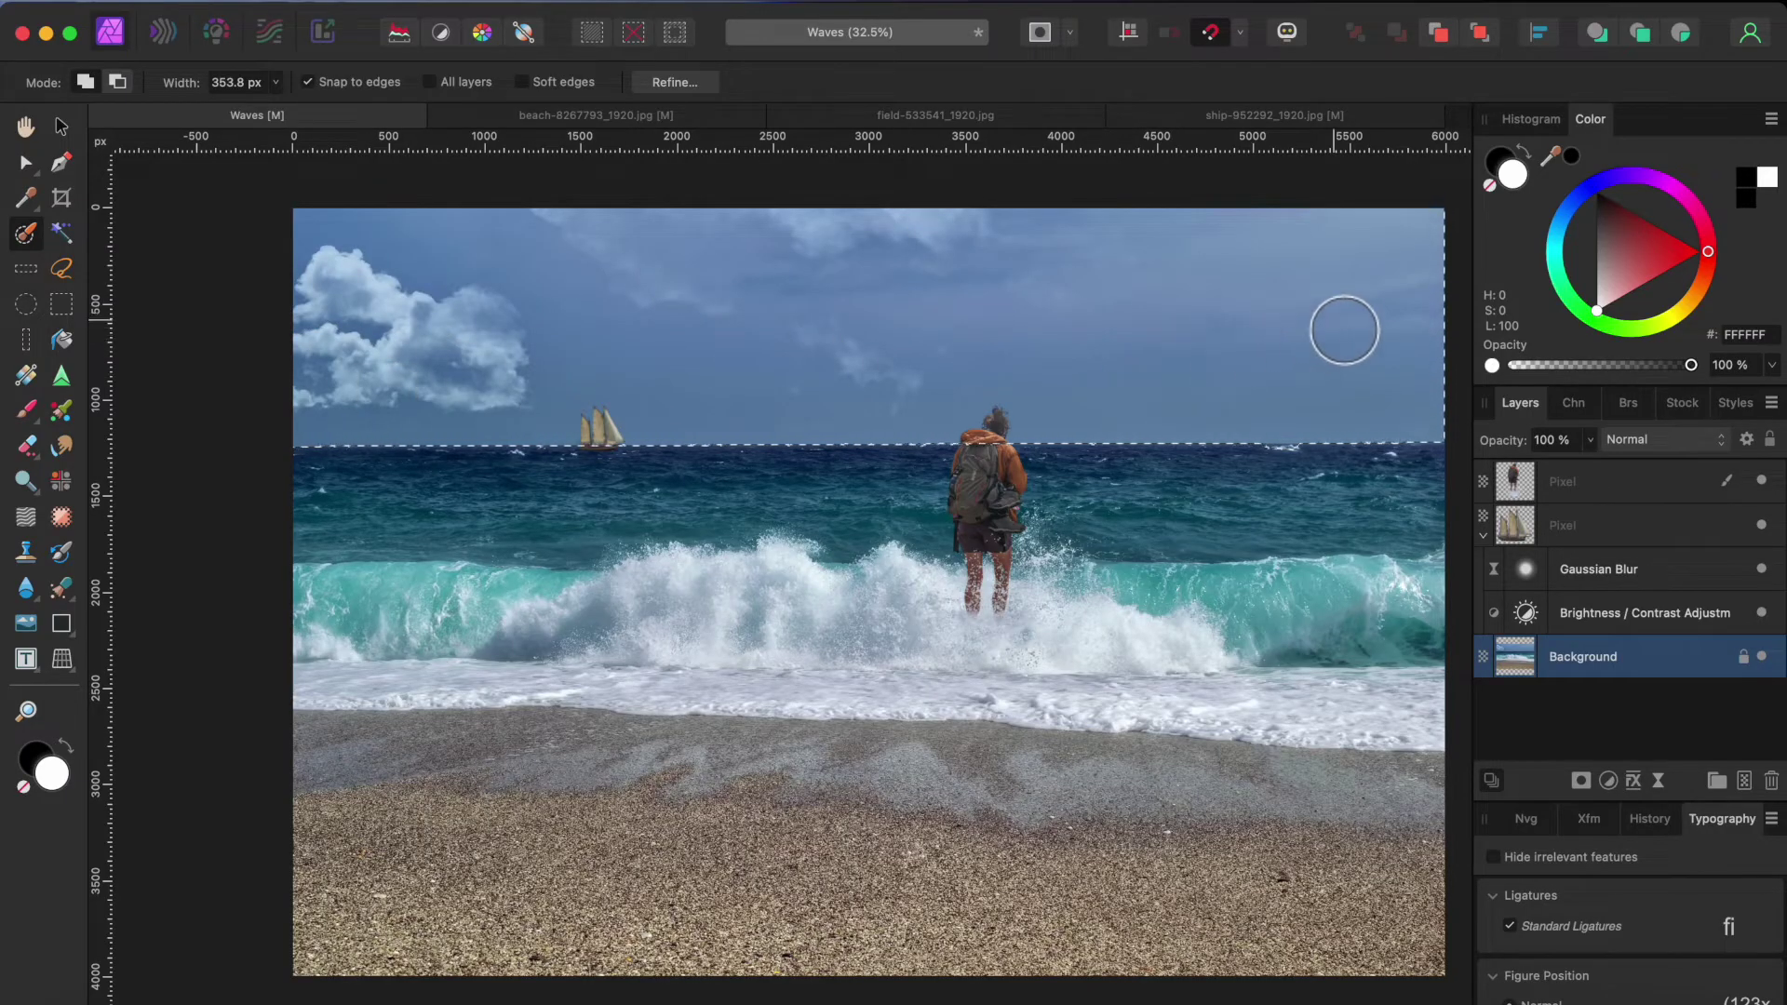
Step: Refine the sky selection along the horizon with a smaller brush
scroll(1304, 478, "up", 10)
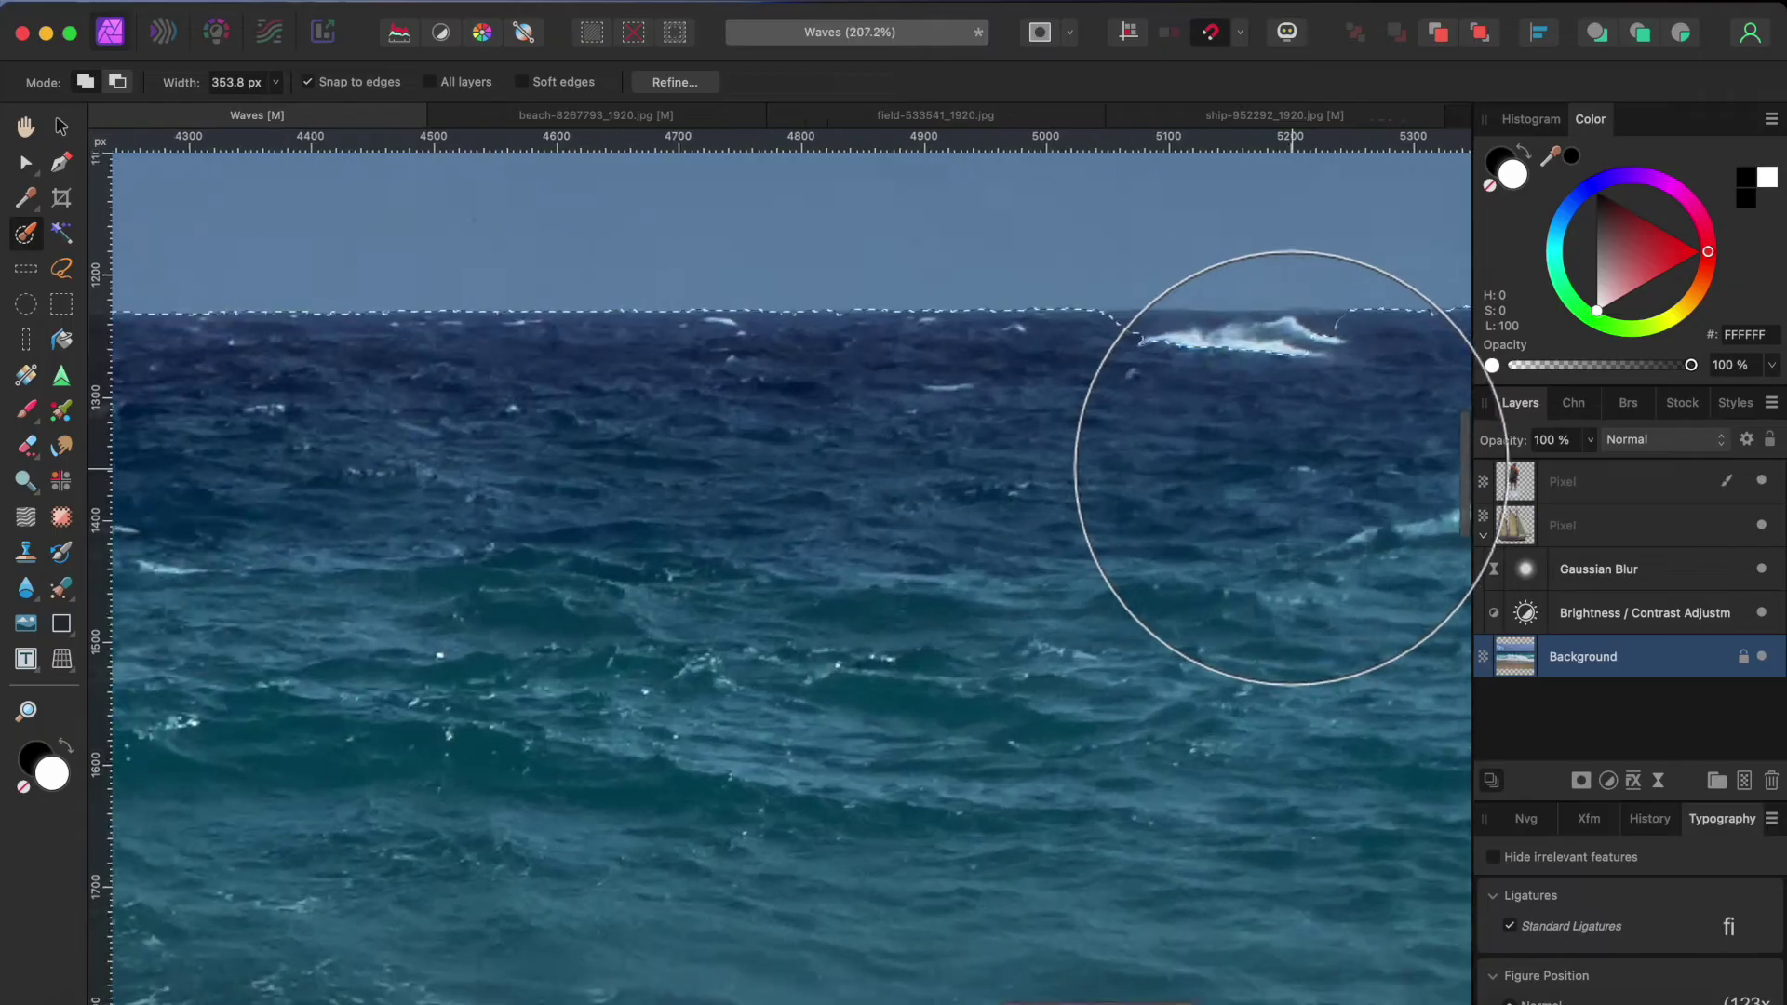
scroll(1291, 468, "right", 5)
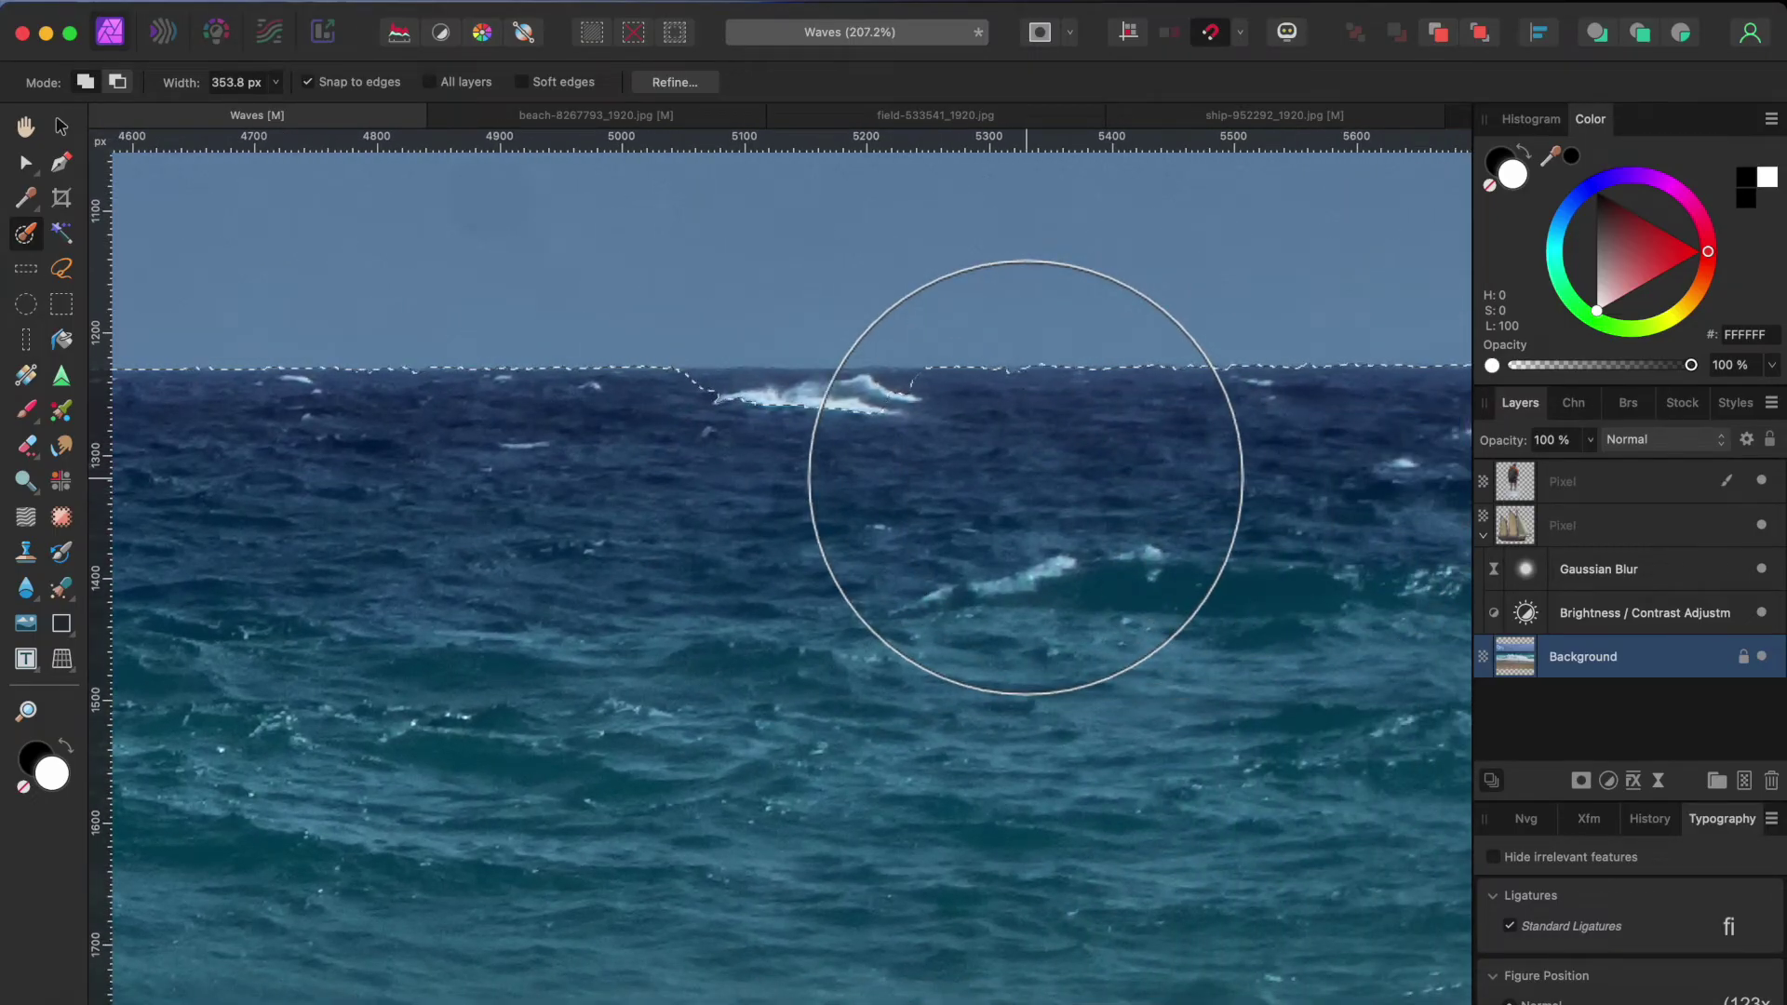
mouse_move(1024, 477)
left_mouse_down()
mouse_move(979, 466)
mouse_move(821, 499)
mouse_move(725, 433)
mouse_move(909, 399)
mouse_move(829, 399)
mouse_move(905, 399)
mouse_move(865, 400)
left_mouse_up()
scroll(886, 434, "down", 2)
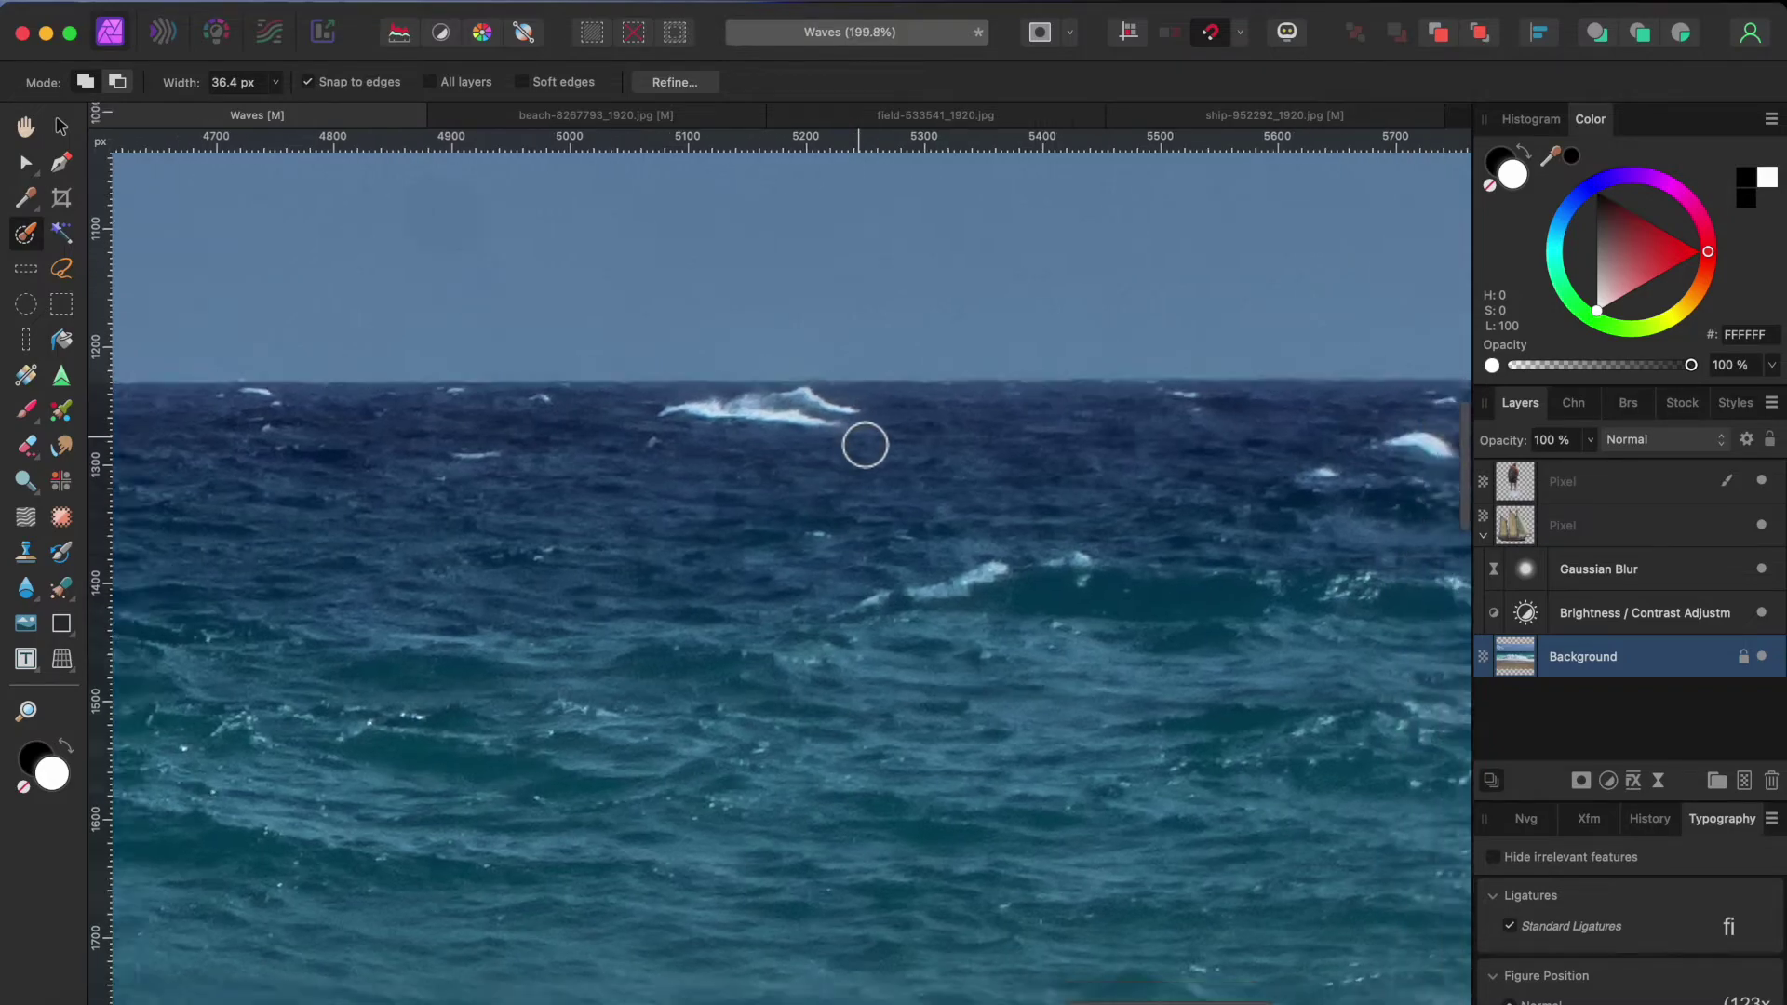
scroll(866, 445, "down", 10)
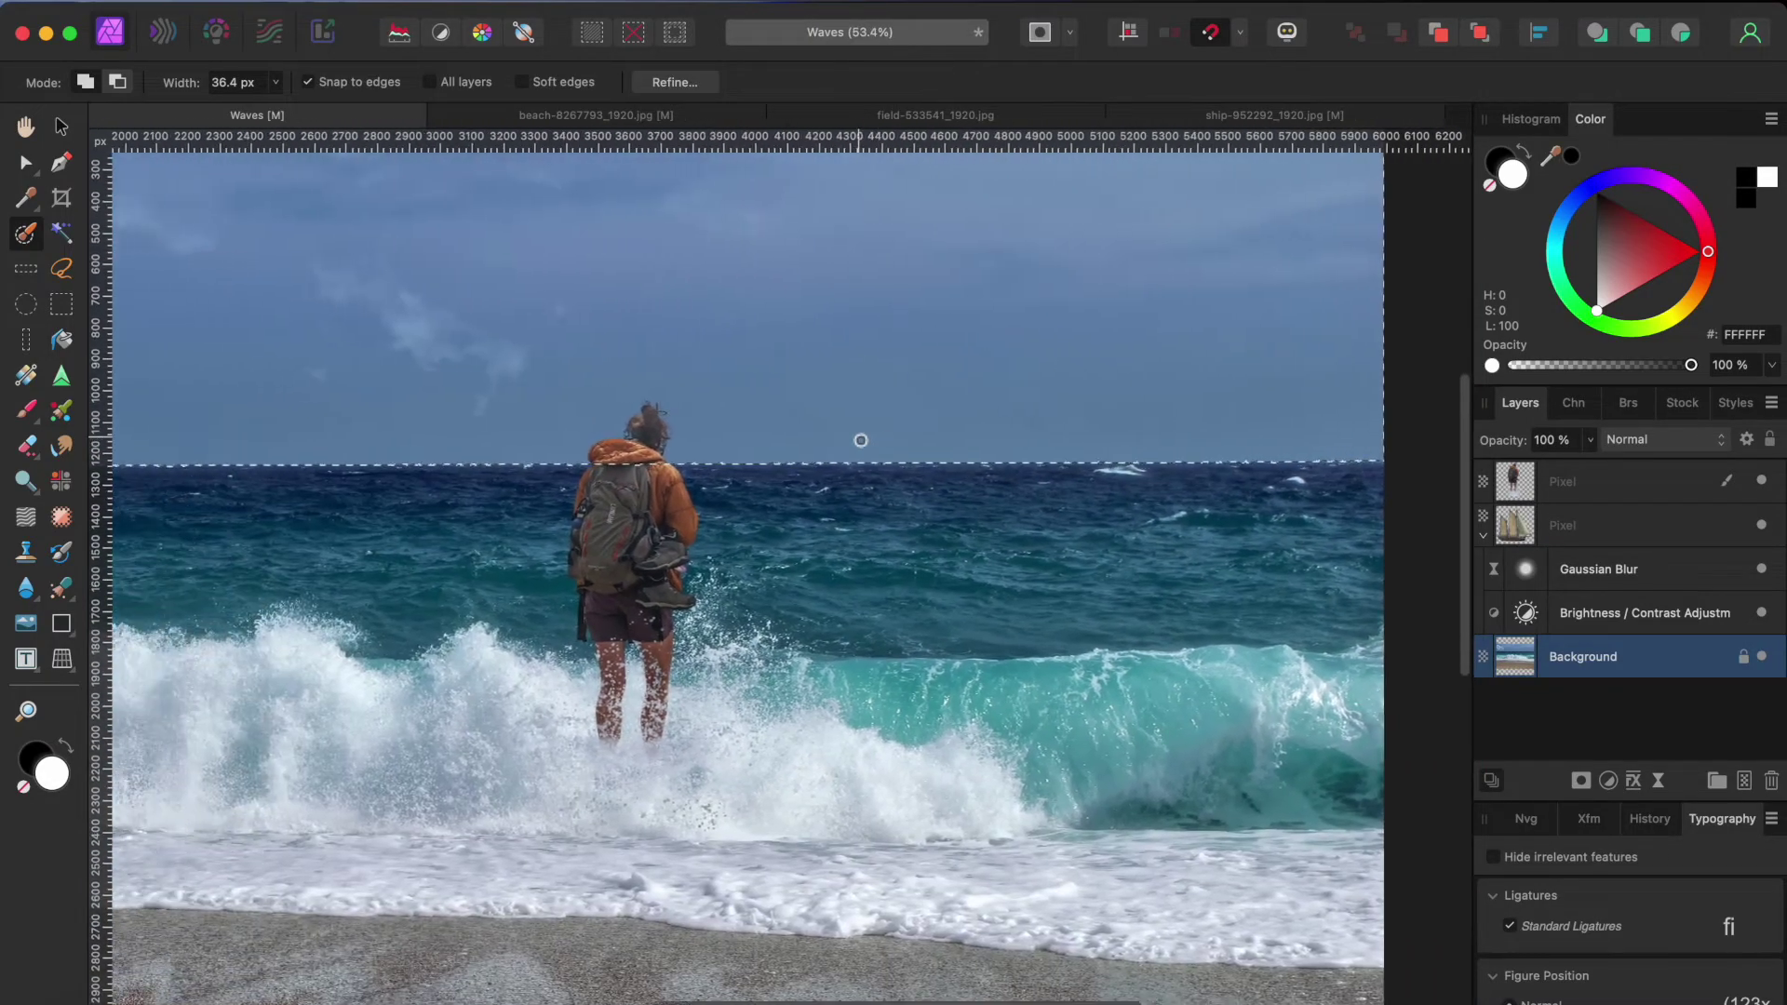
scroll(861, 440, "down", 5)
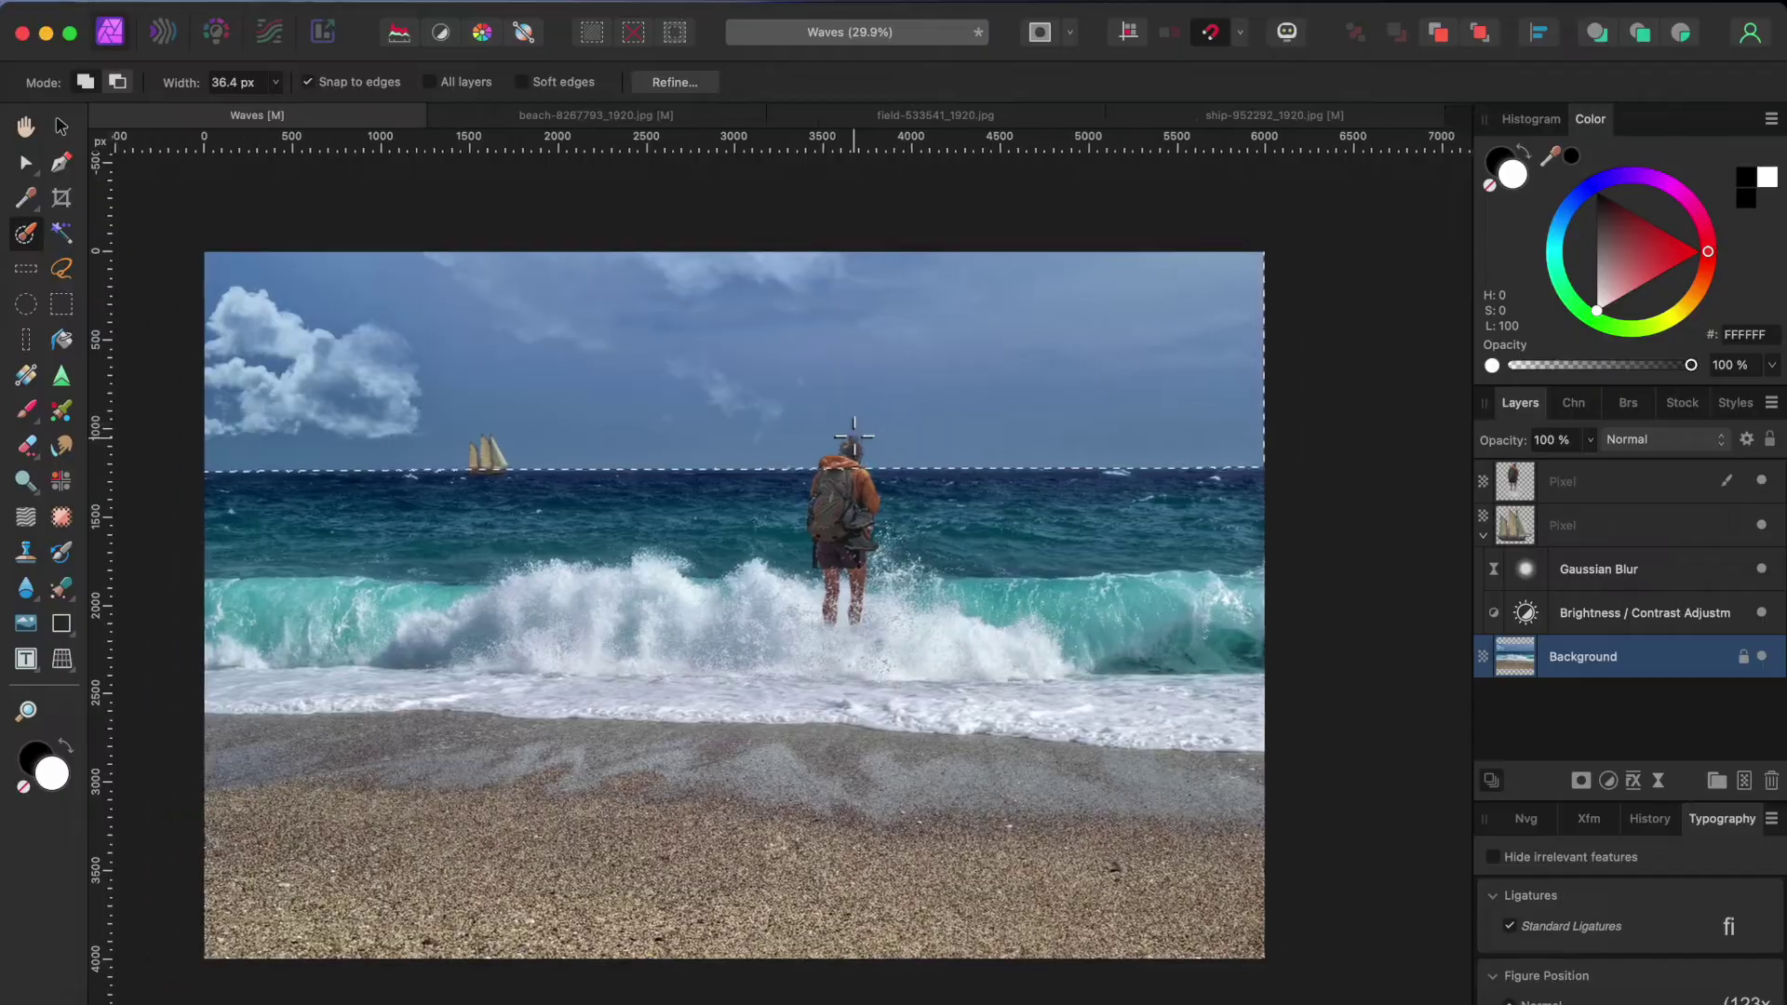
scroll(854, 434, "left", 2)
Step: Delete the selected sky, then choose field-533541_1920.jpg from Downloads to place
key("Delete")
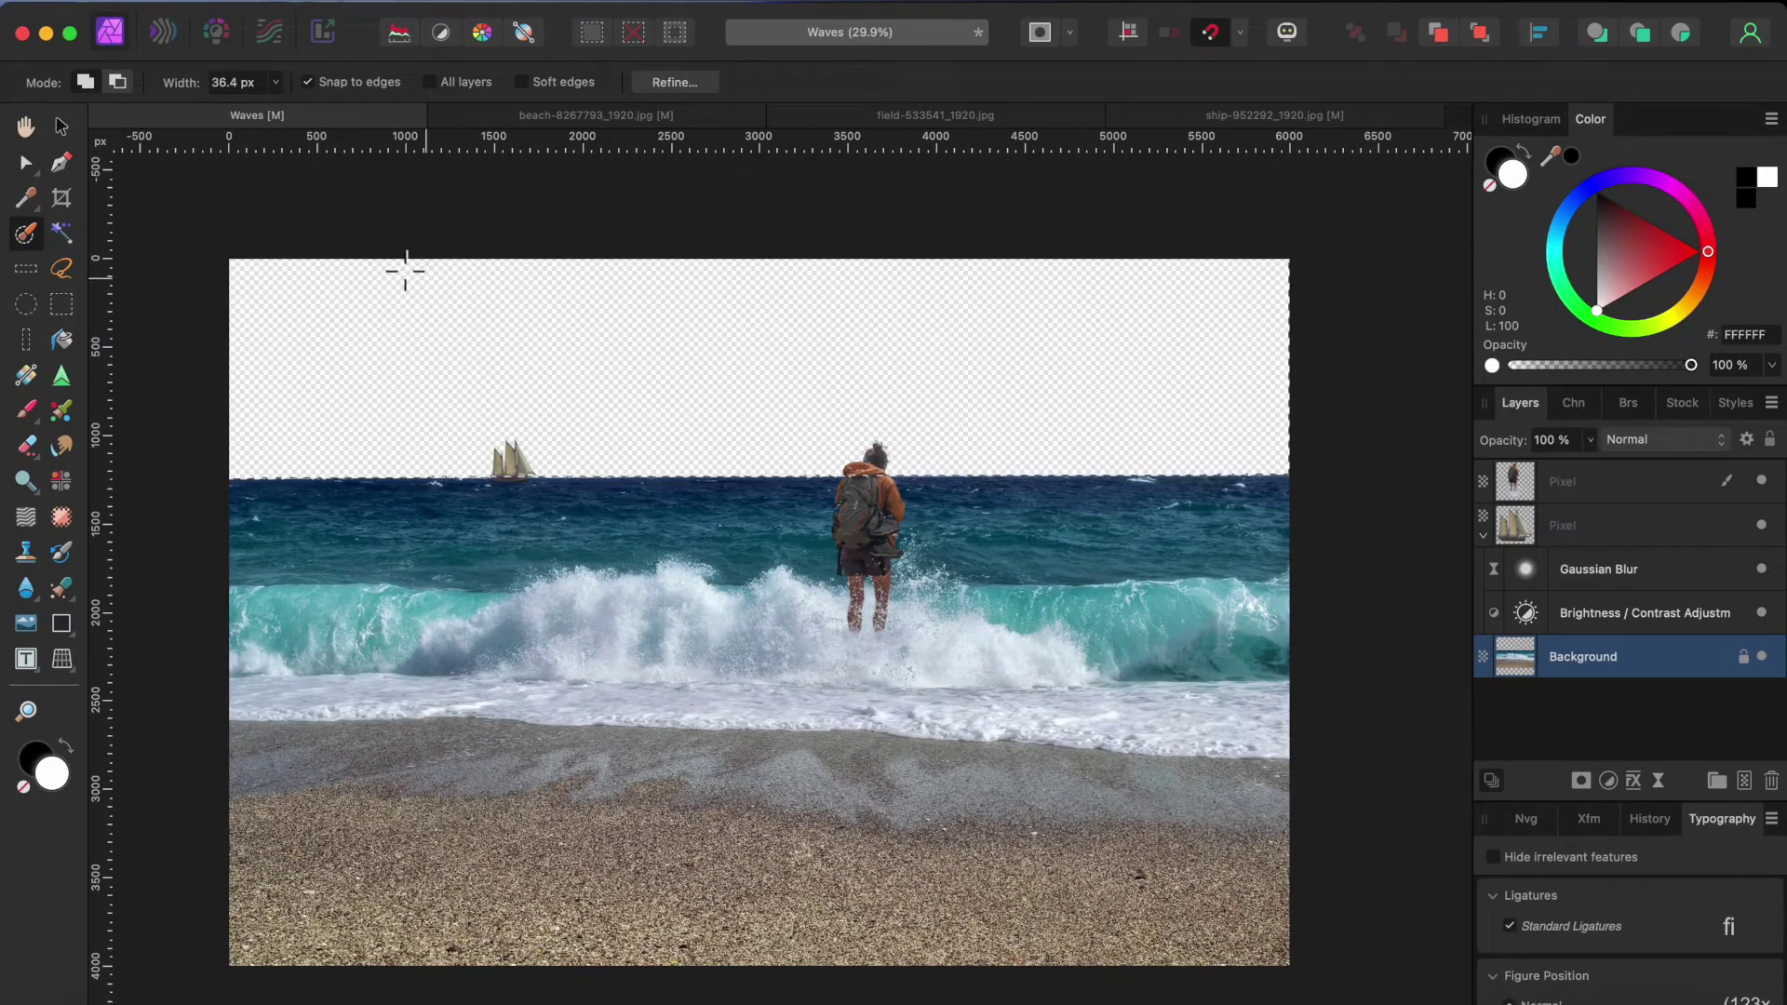
left_click(26, 625)
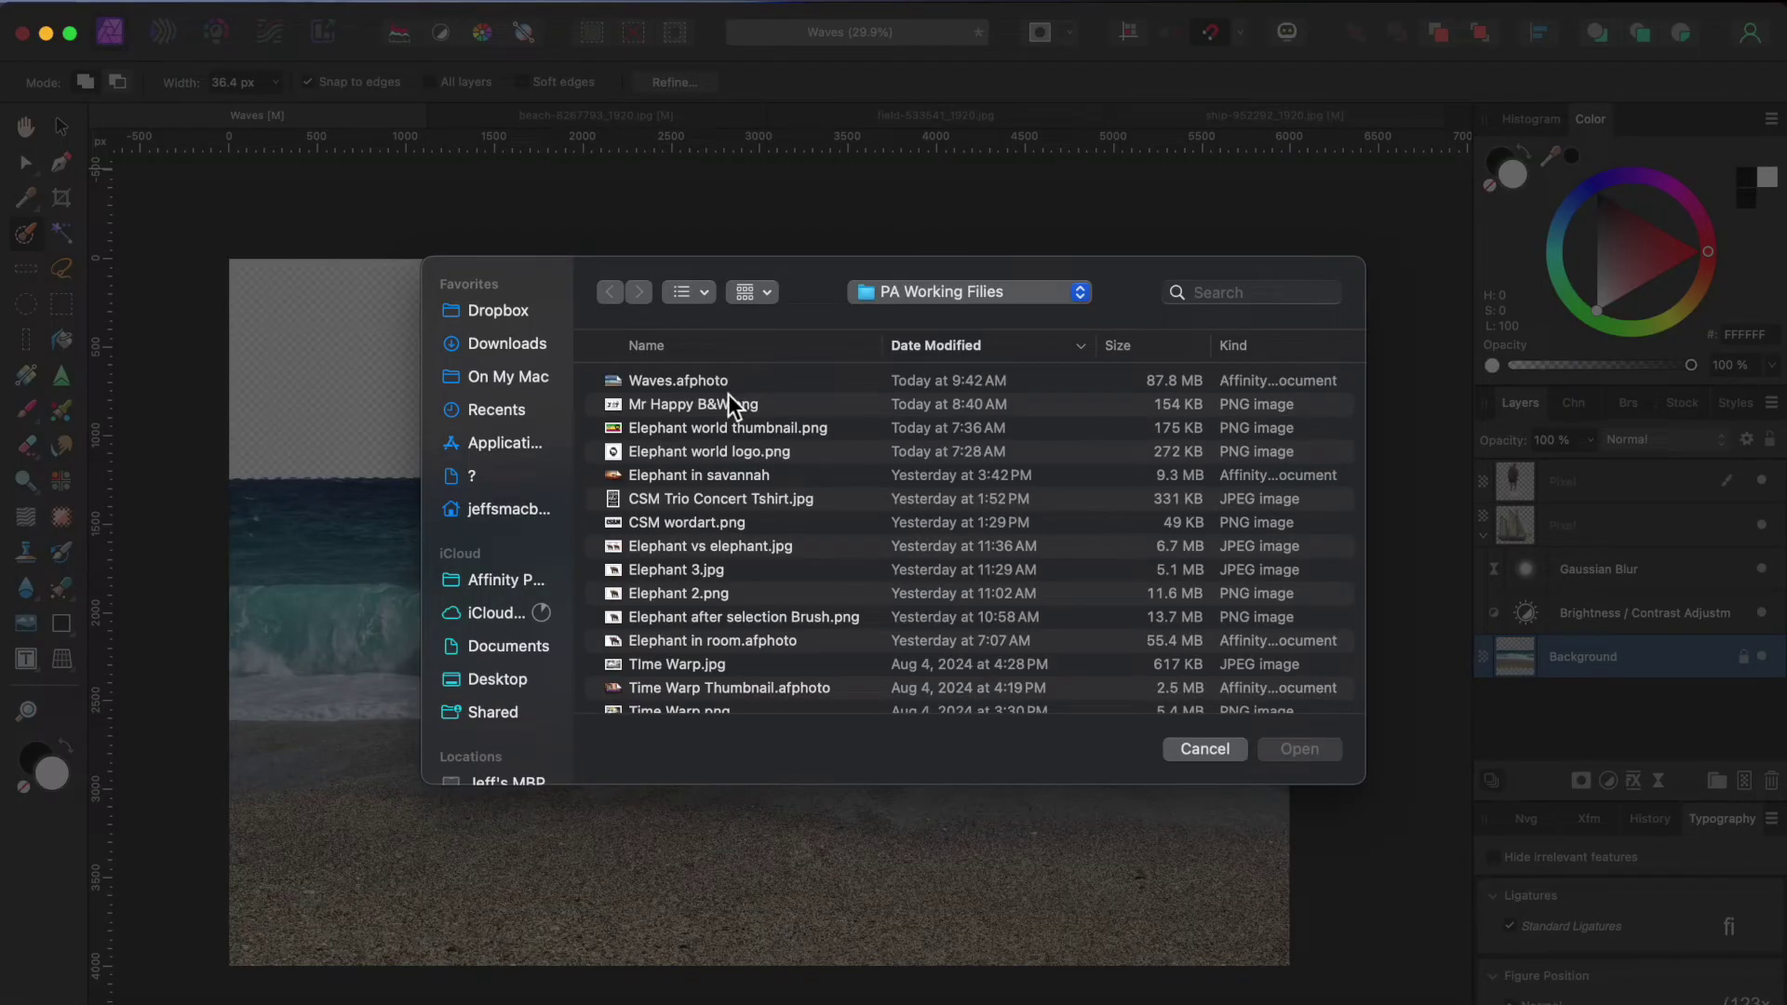
left_click(504, 346)
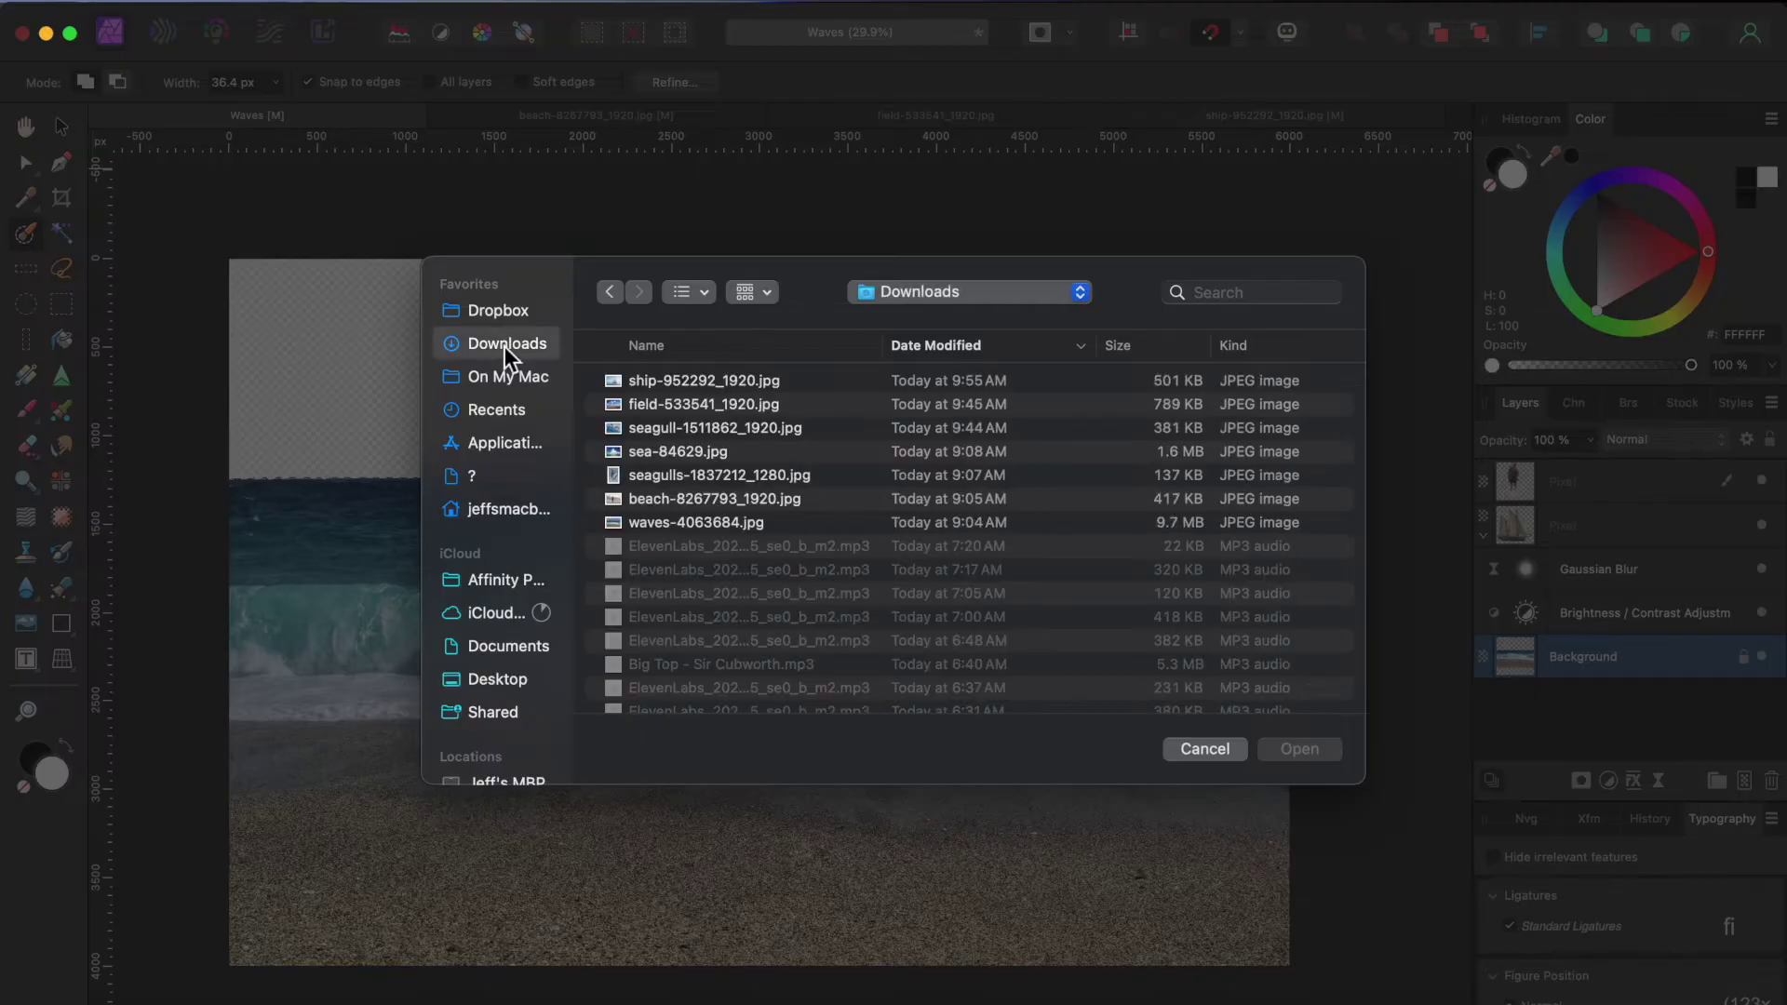
left_click(734, 406)
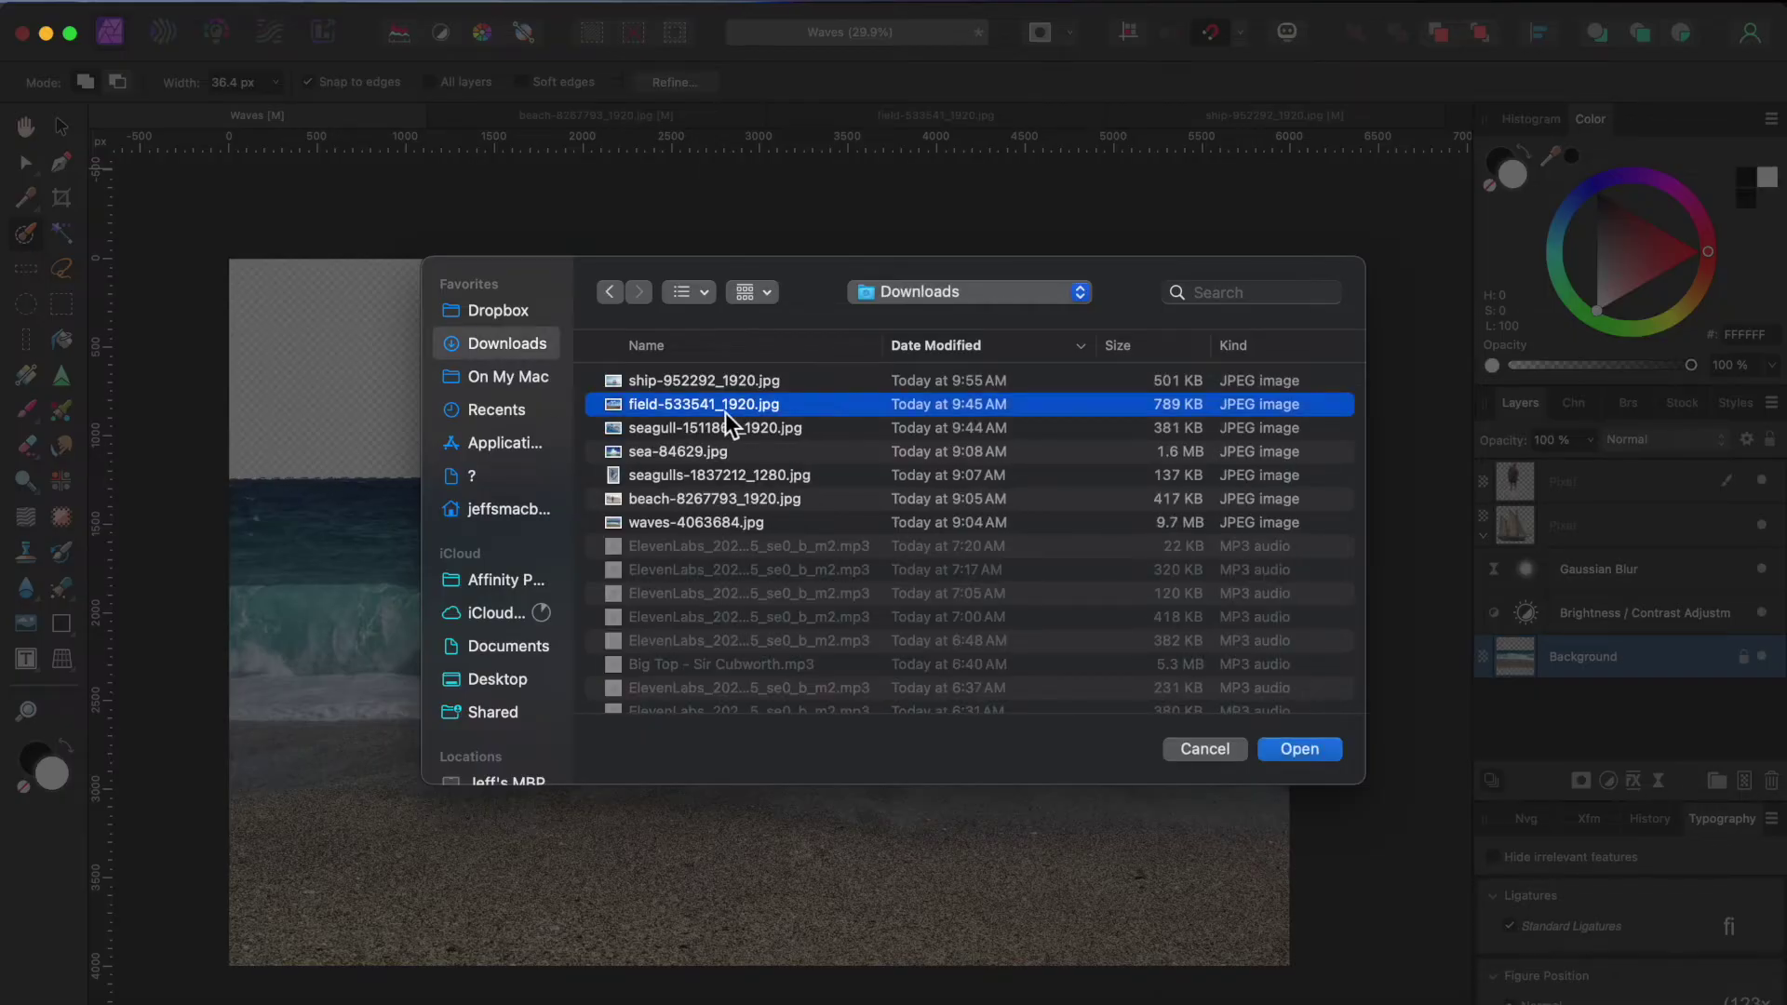
left_click(1299, 750)
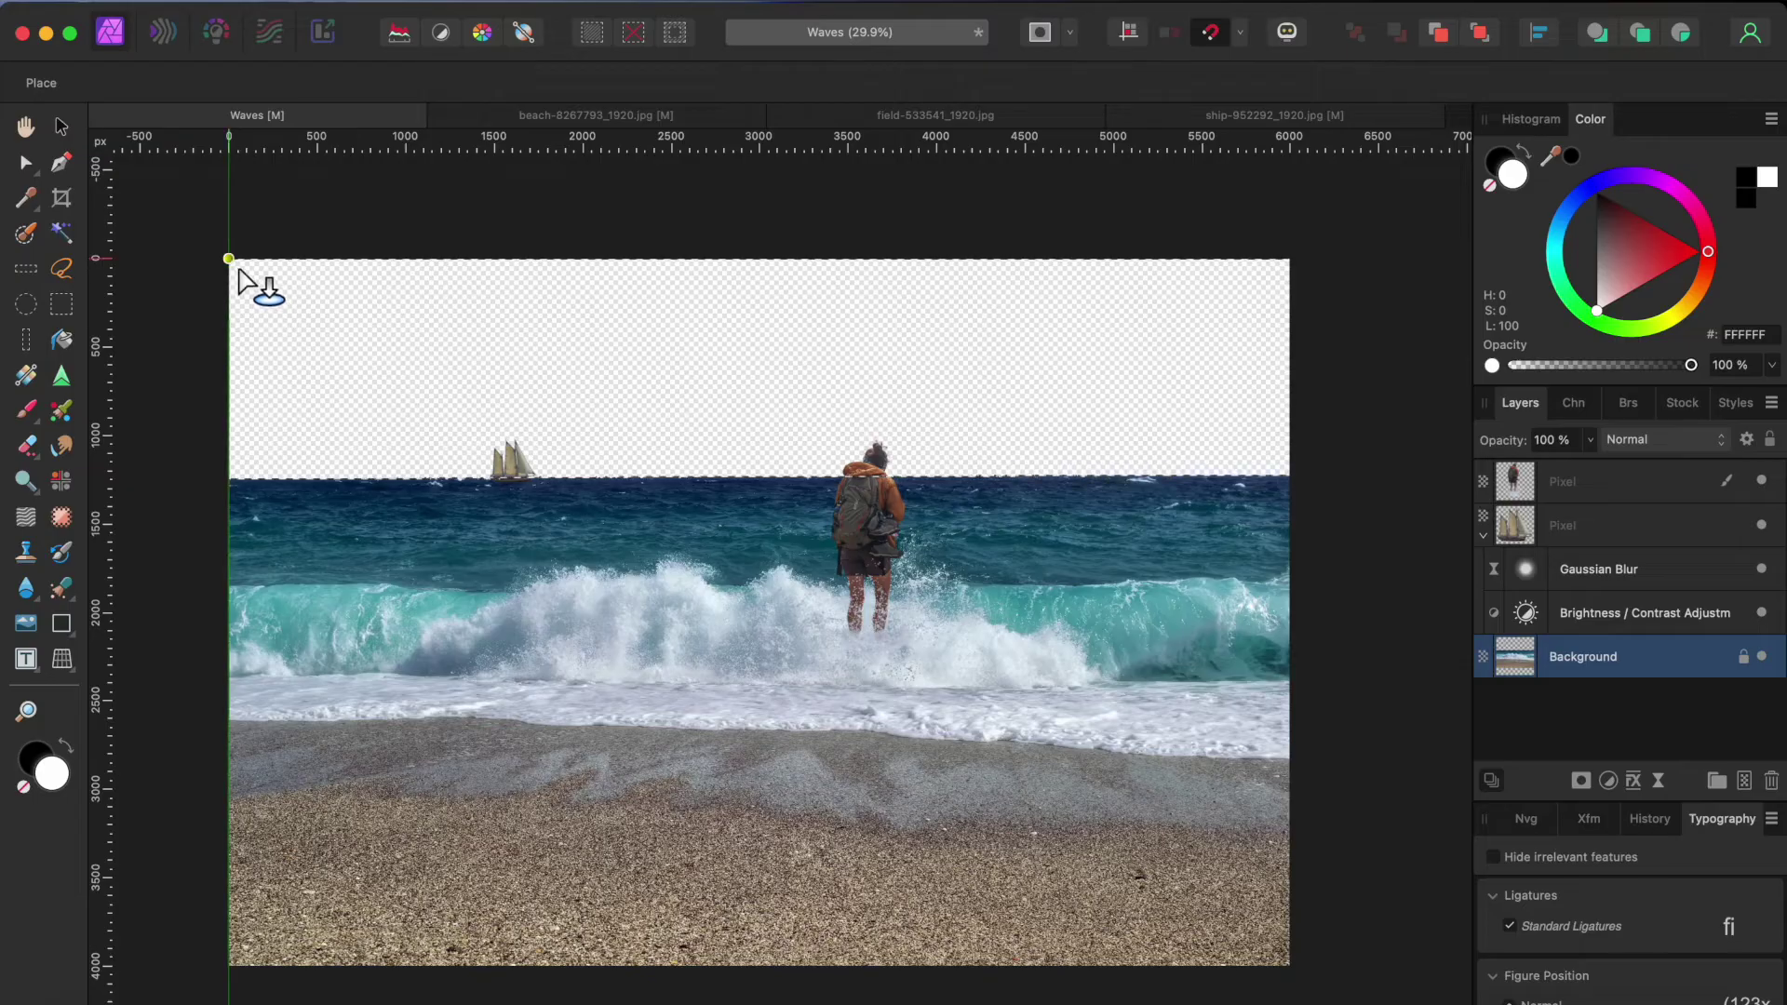
Step: Place the field photo across the canvas, move it below Background, and shift it so clouds fill the sky
left_click_drag(239, 271, 1411, 795)
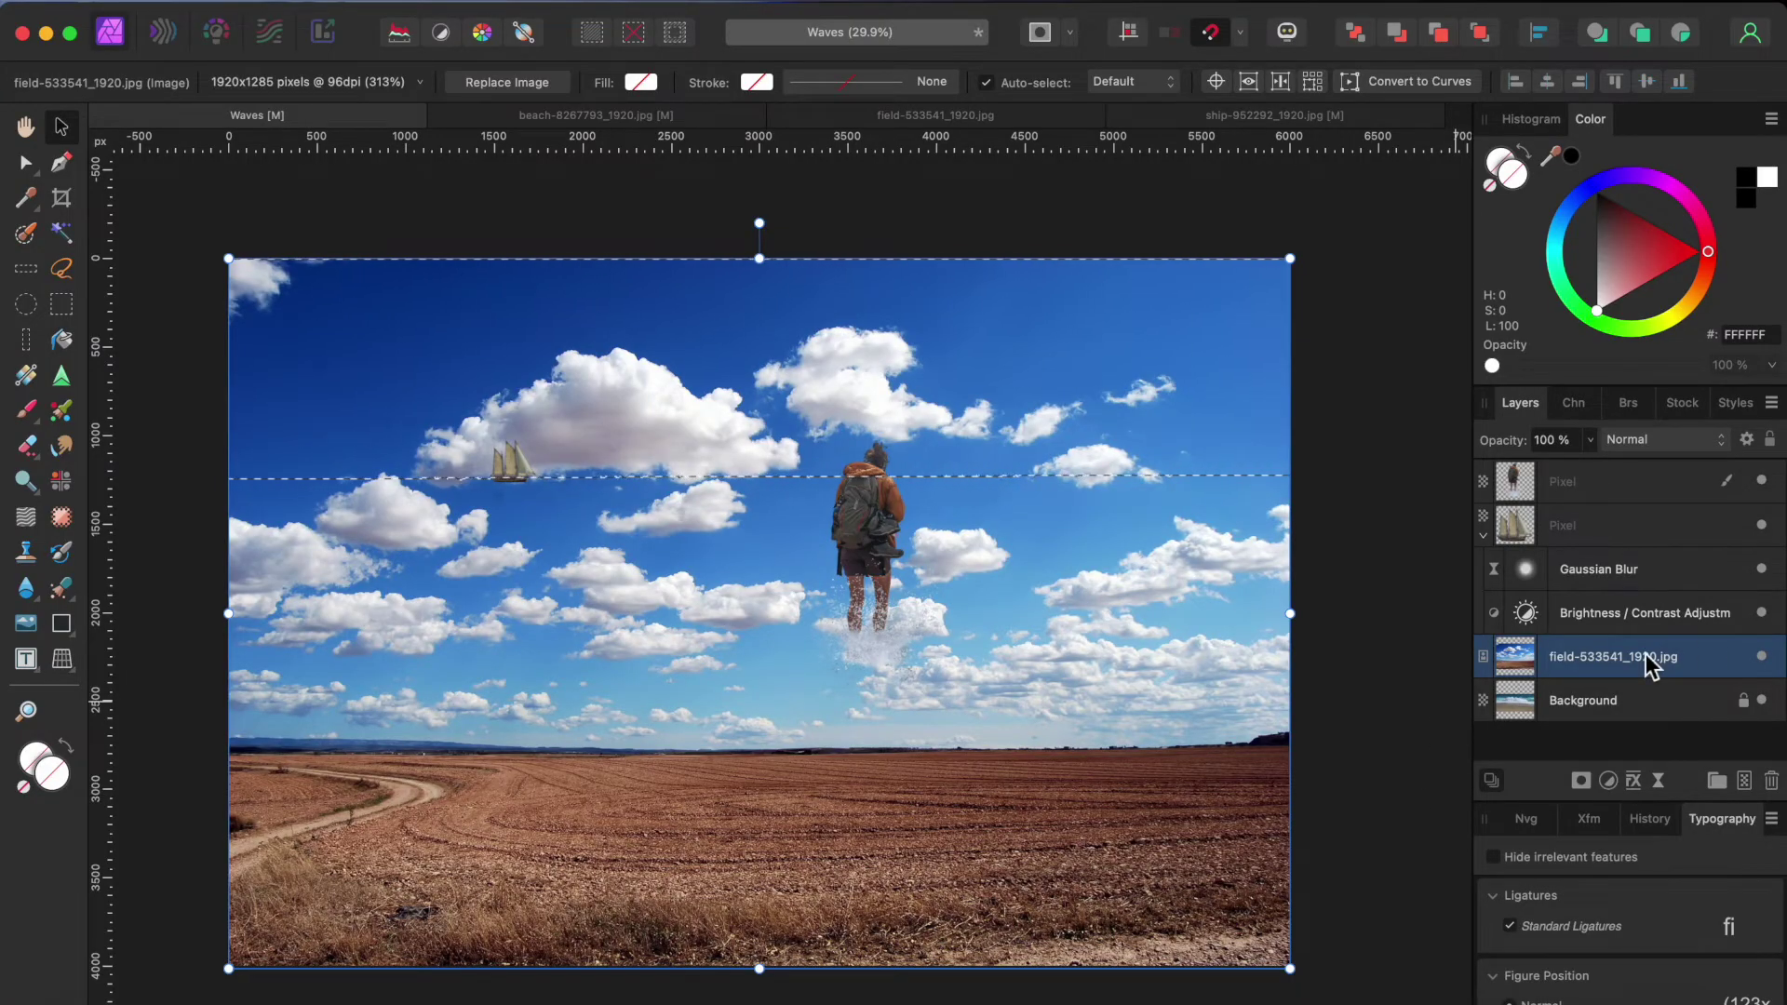
left_click_drag(1645, 653, 1601, 735)
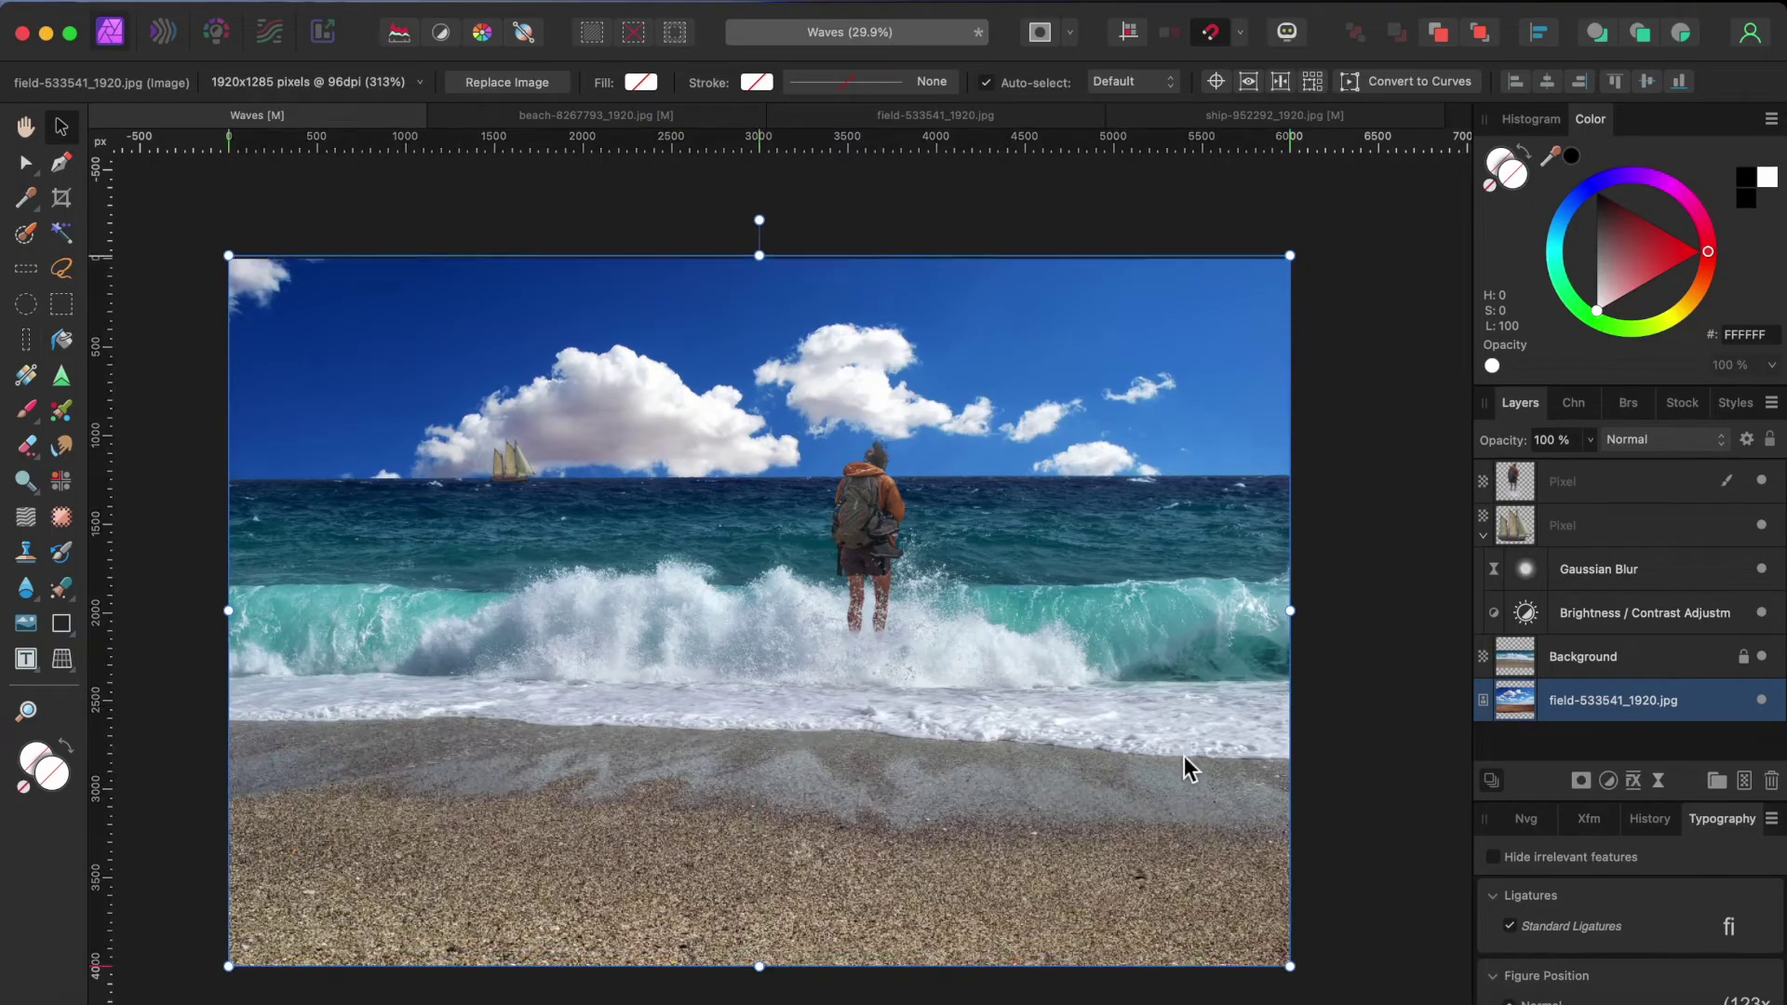
left_click_drag(1184, 750, 1180, 592)
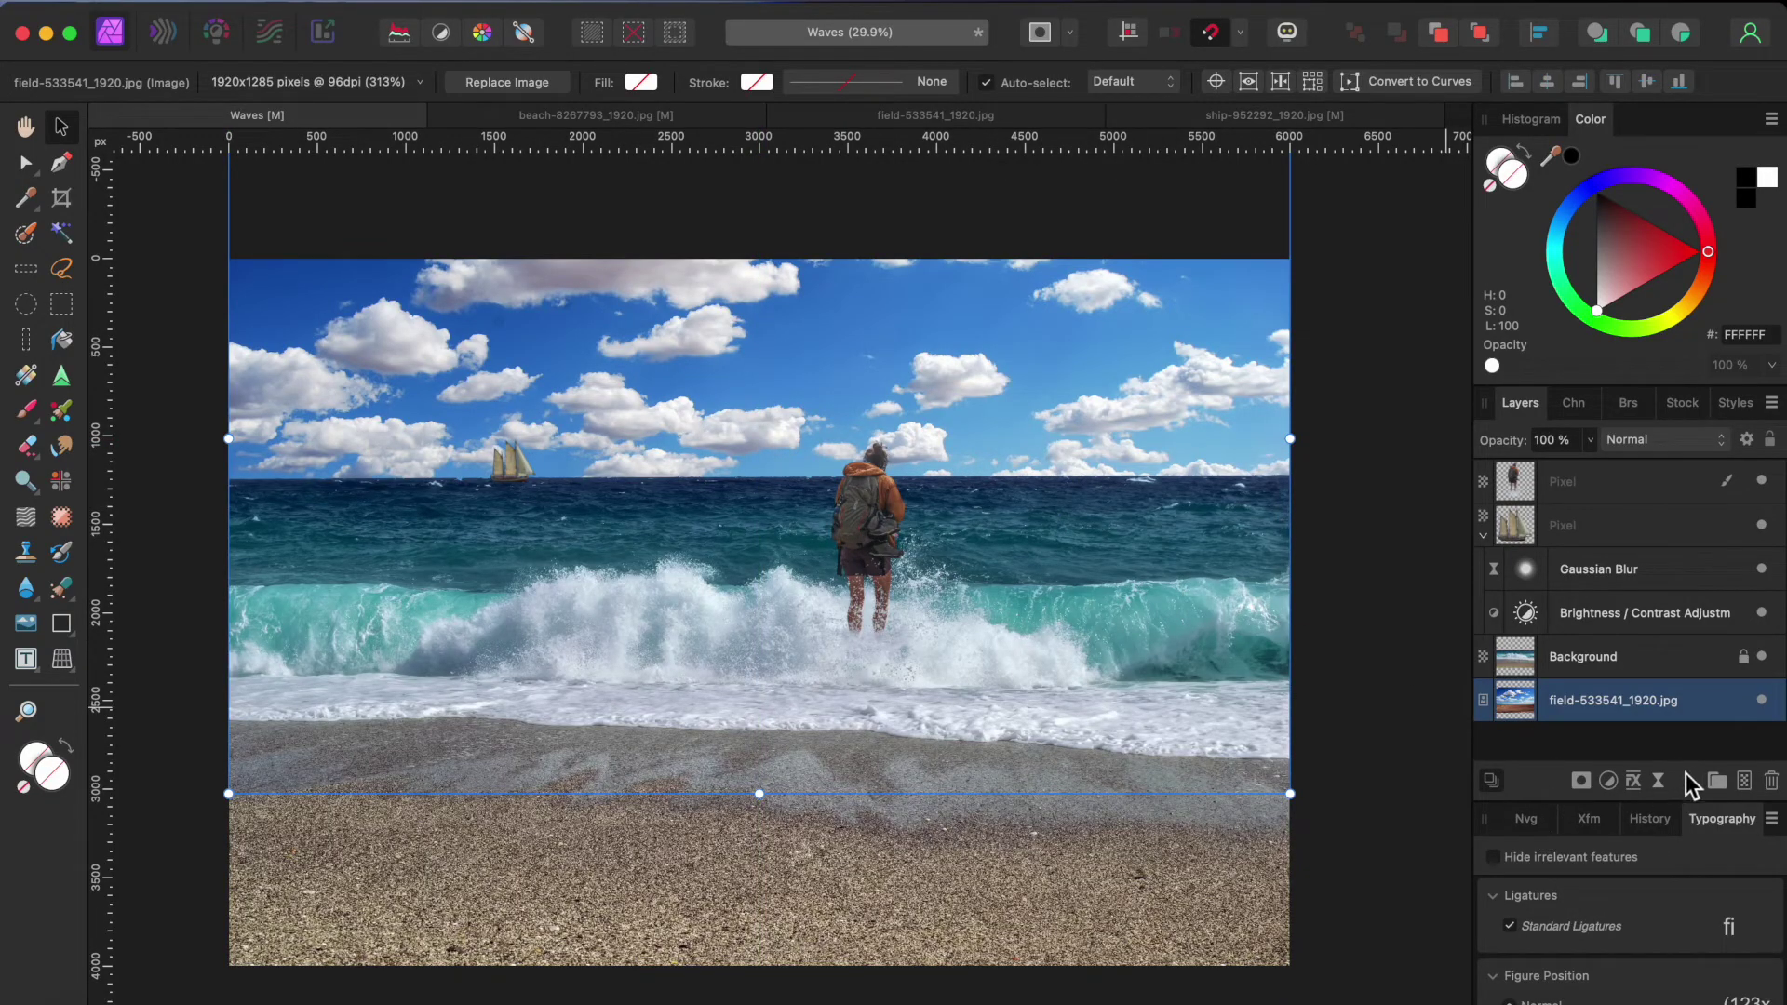
left_click(1609, 780)
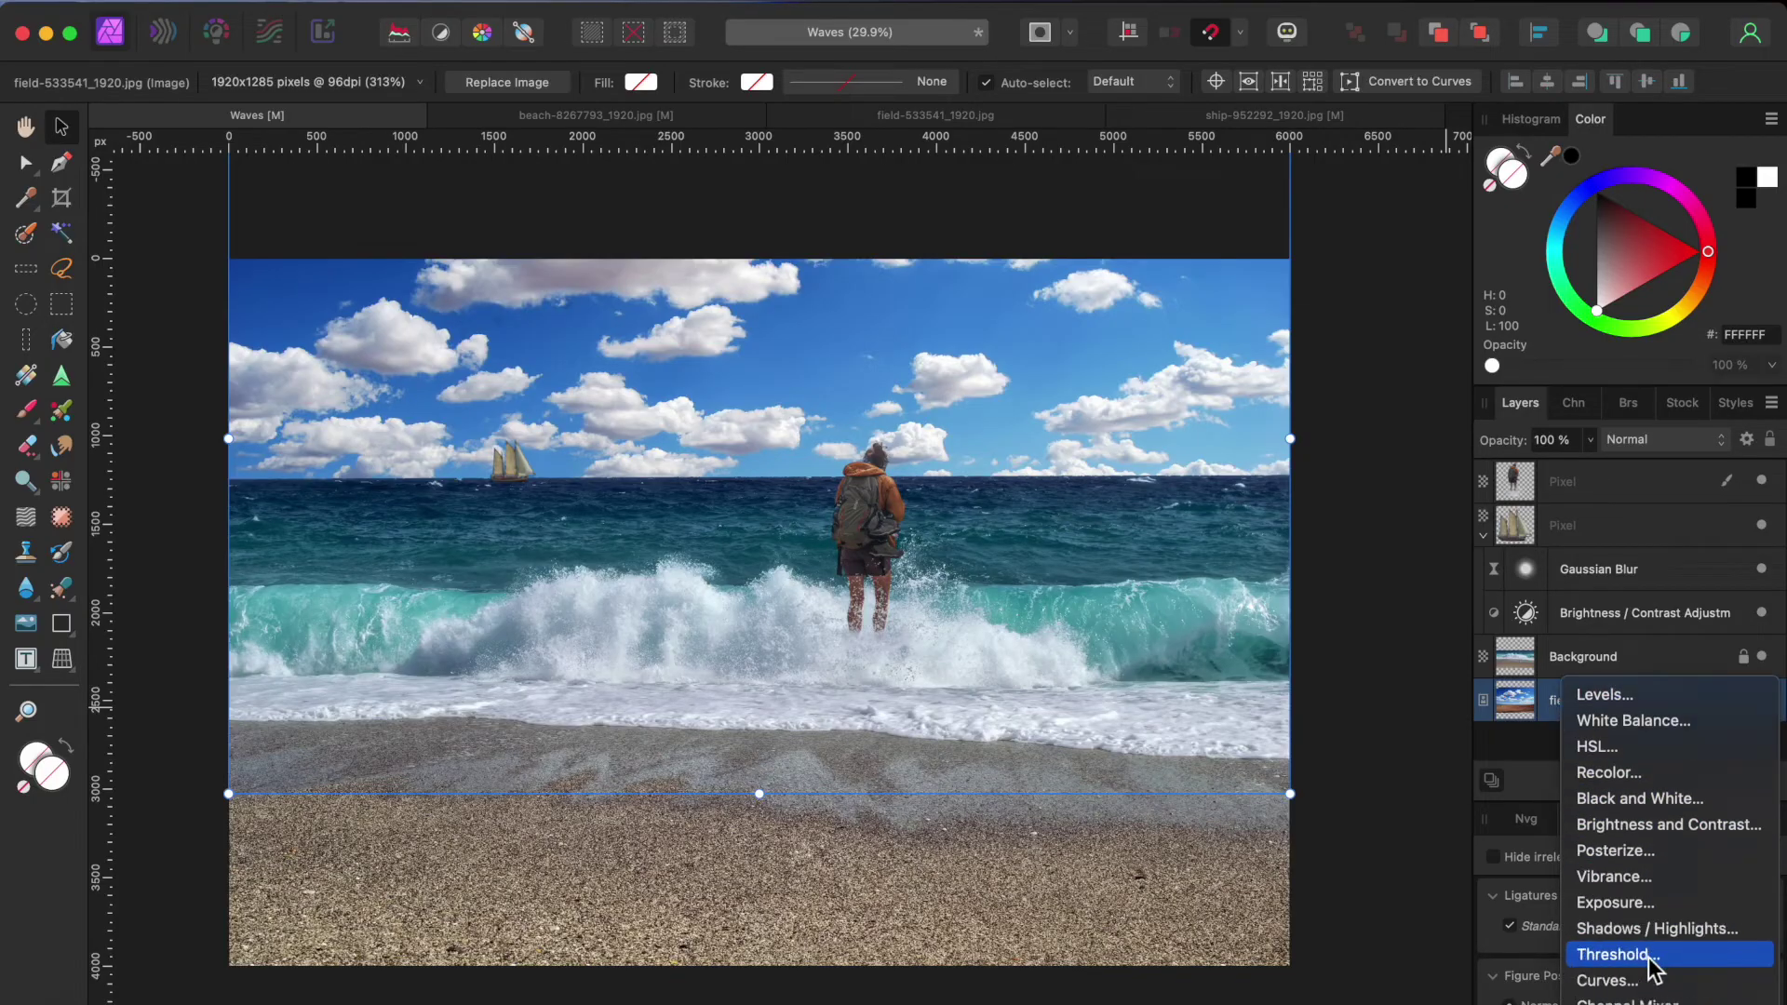
Step: Add a Brightness/Contrast adjustment nested in the field layer, with brightness at −52%
left_click(1641, 825)
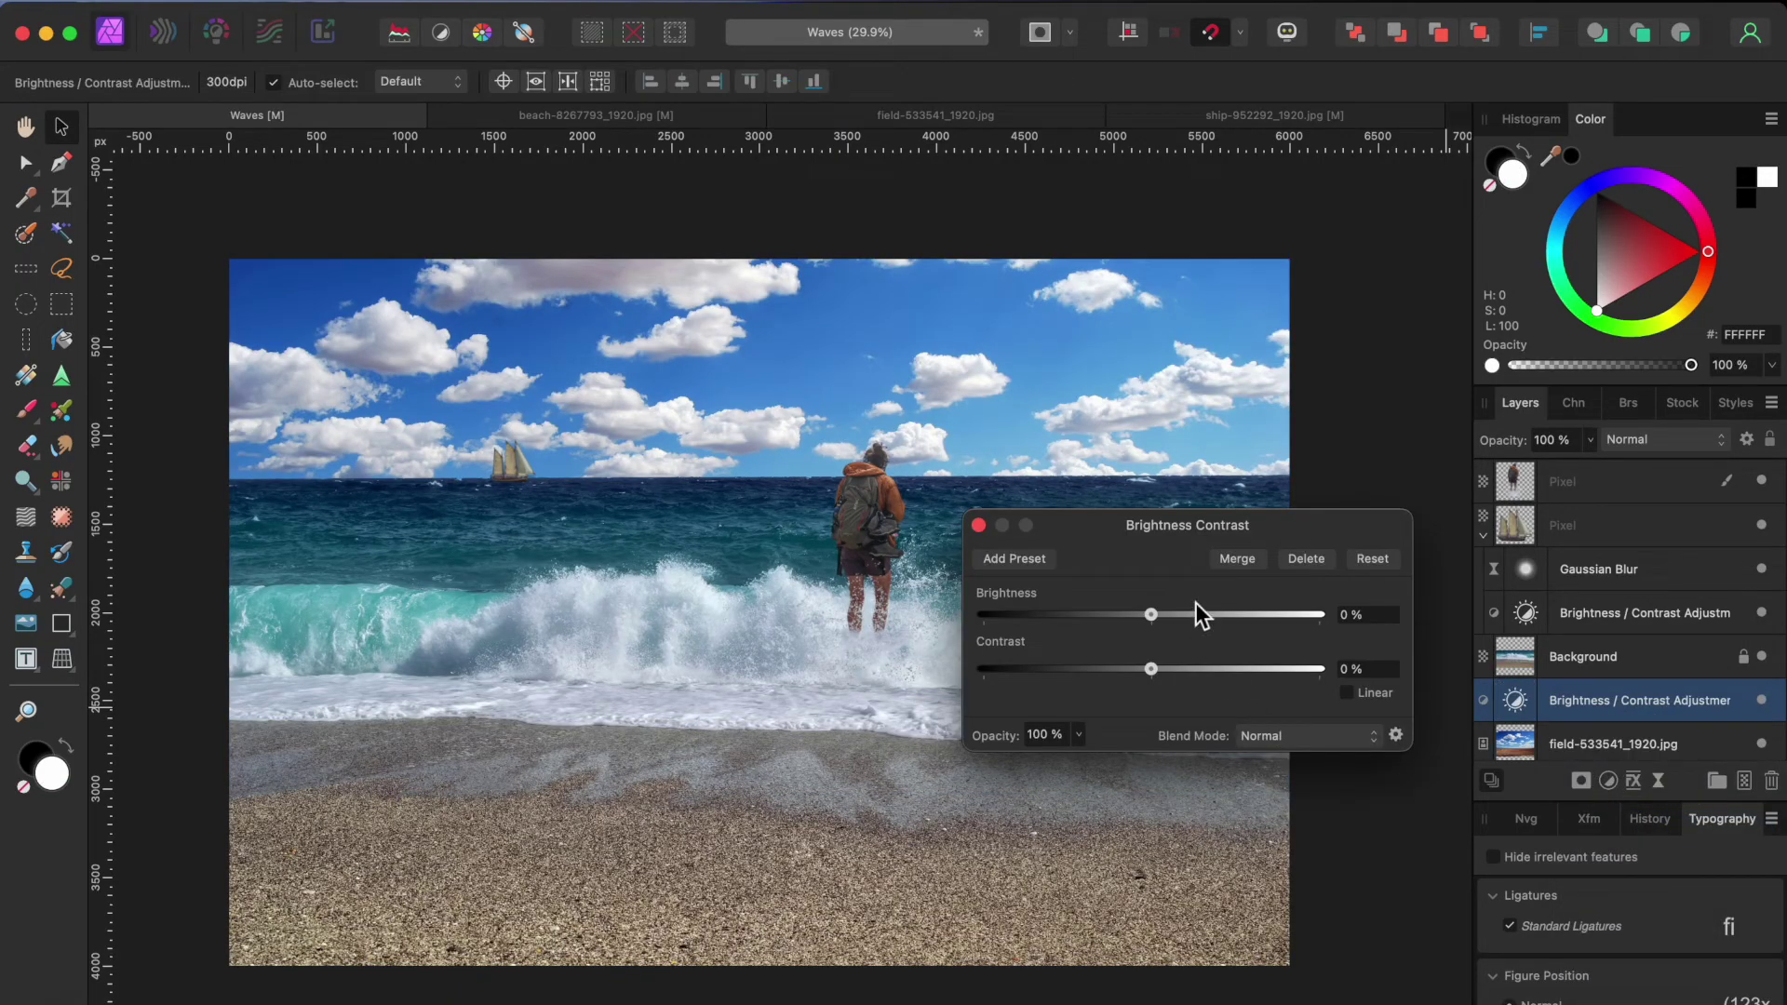
left_click_drag(1605, 700, 1622, 745)
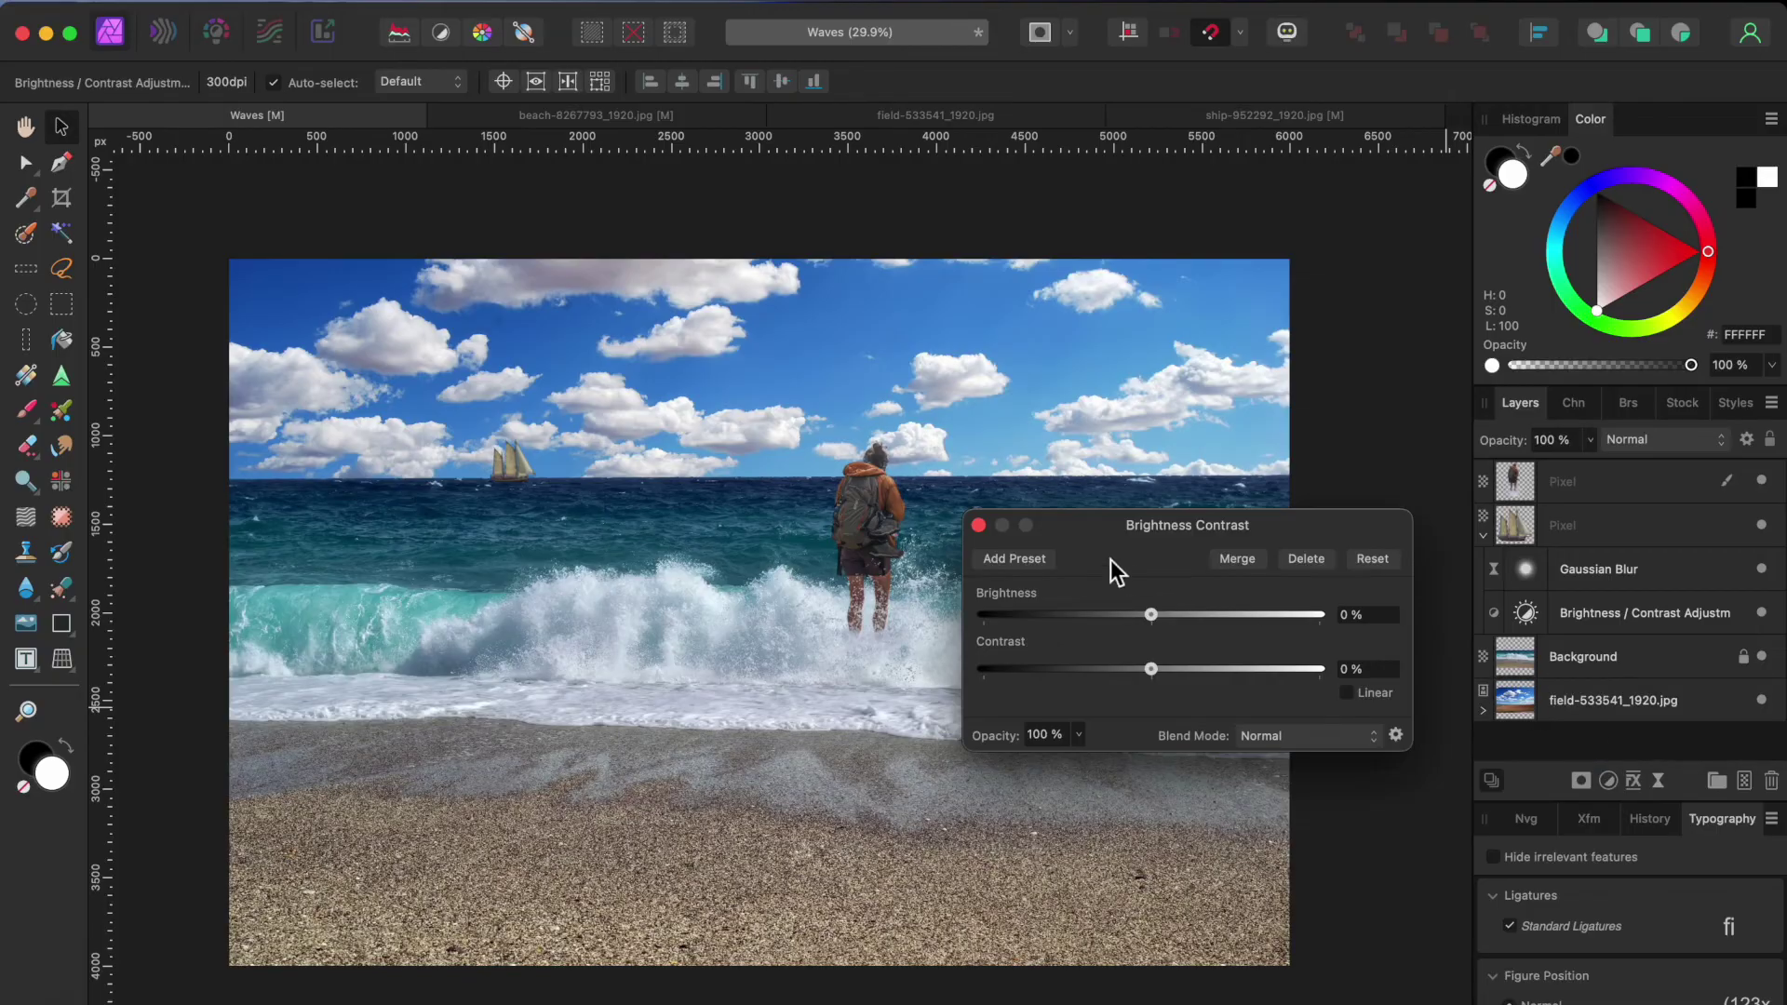
left_click_drag(1145, 616, 1071, 625)
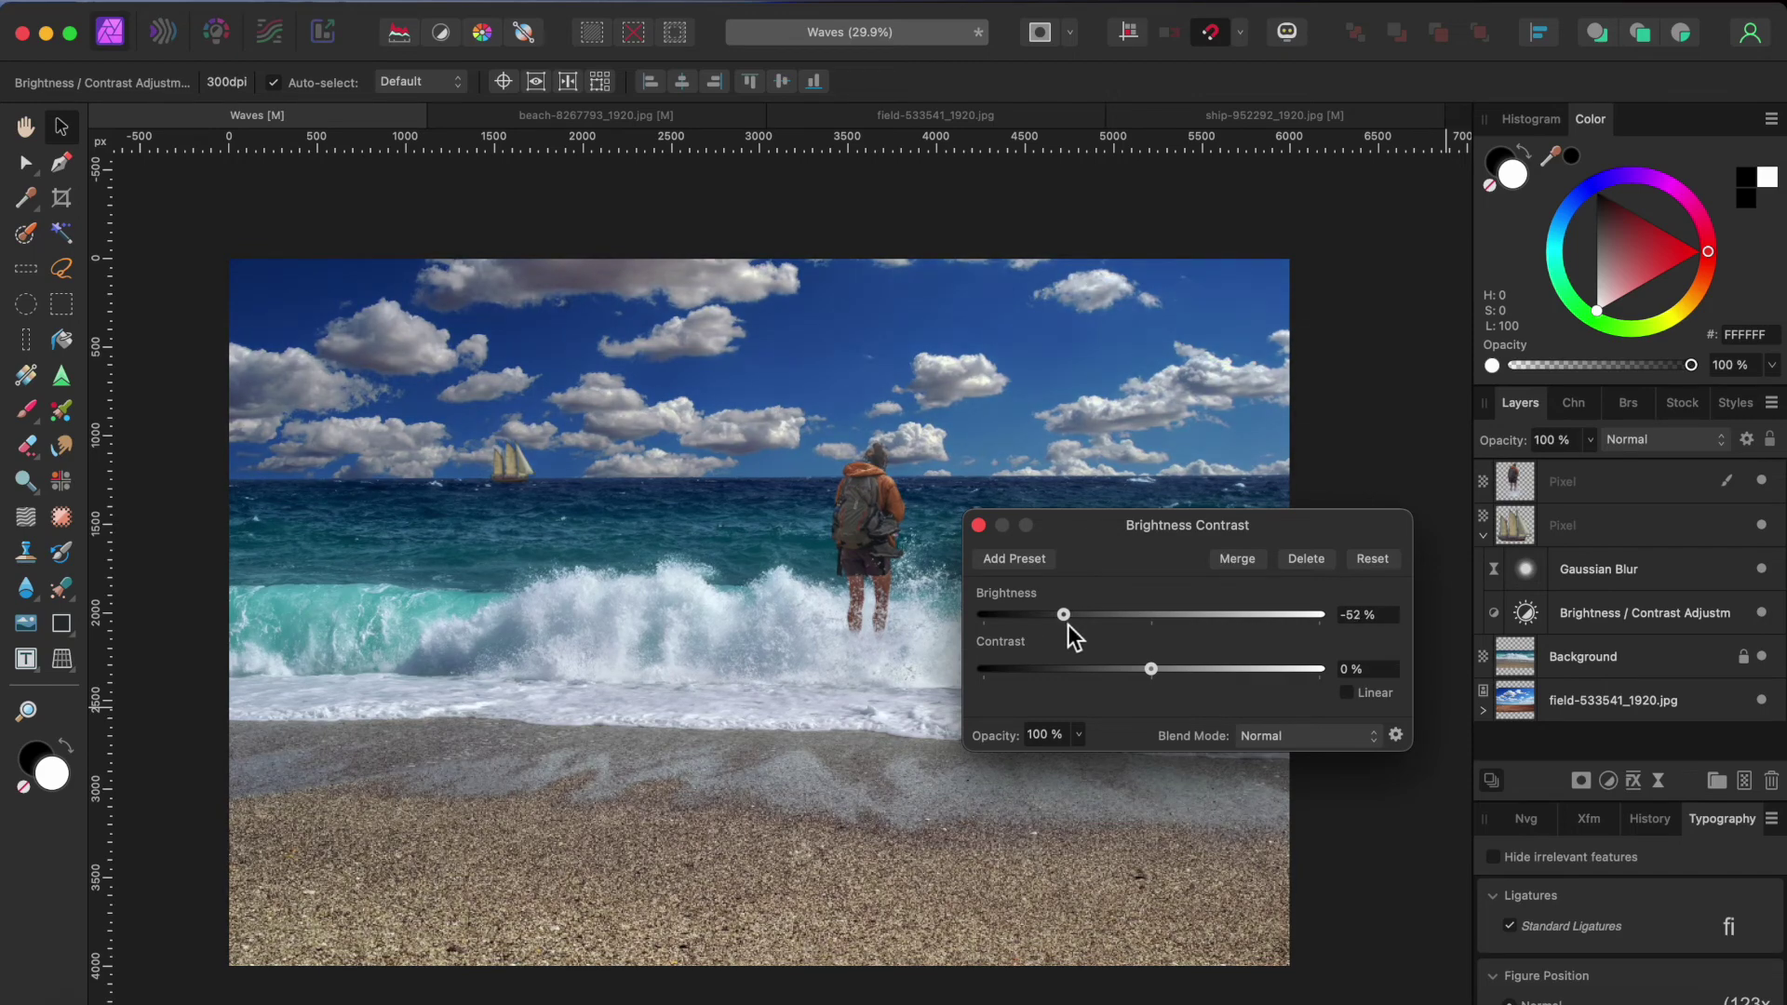